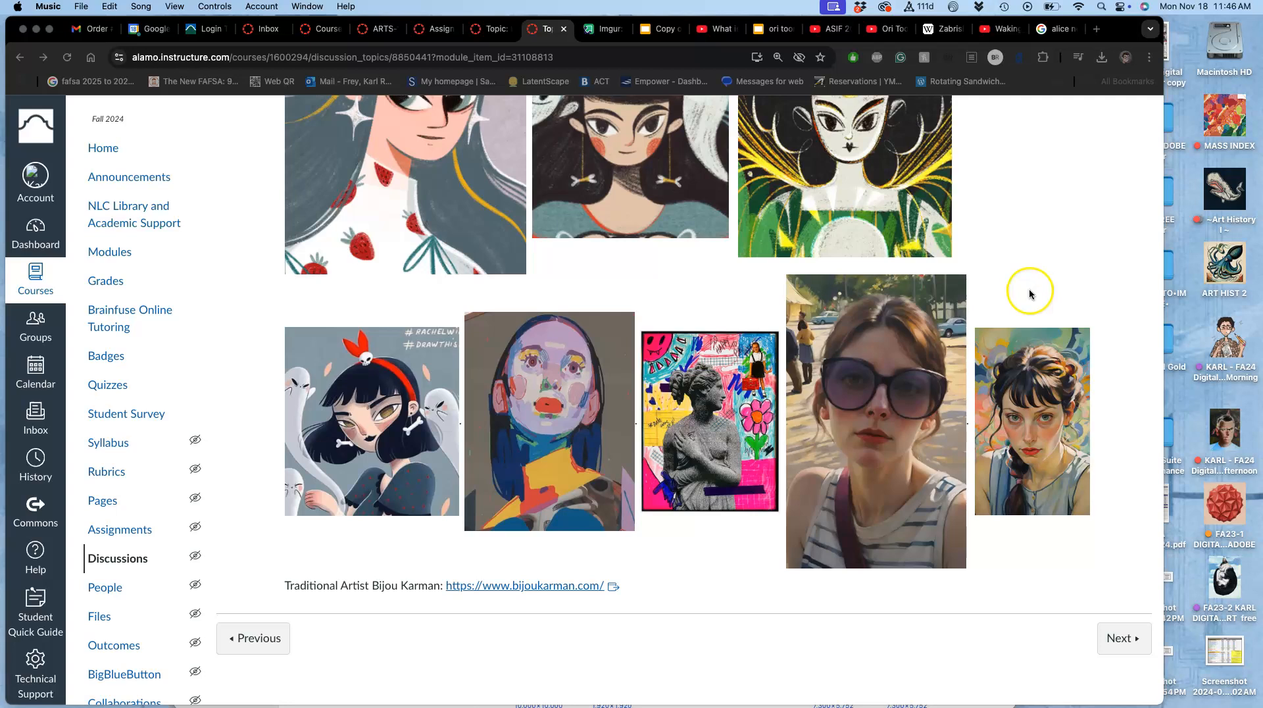
Step: Browse the Alice Neel image search results for portrait painting references
left_click(1053, 30)
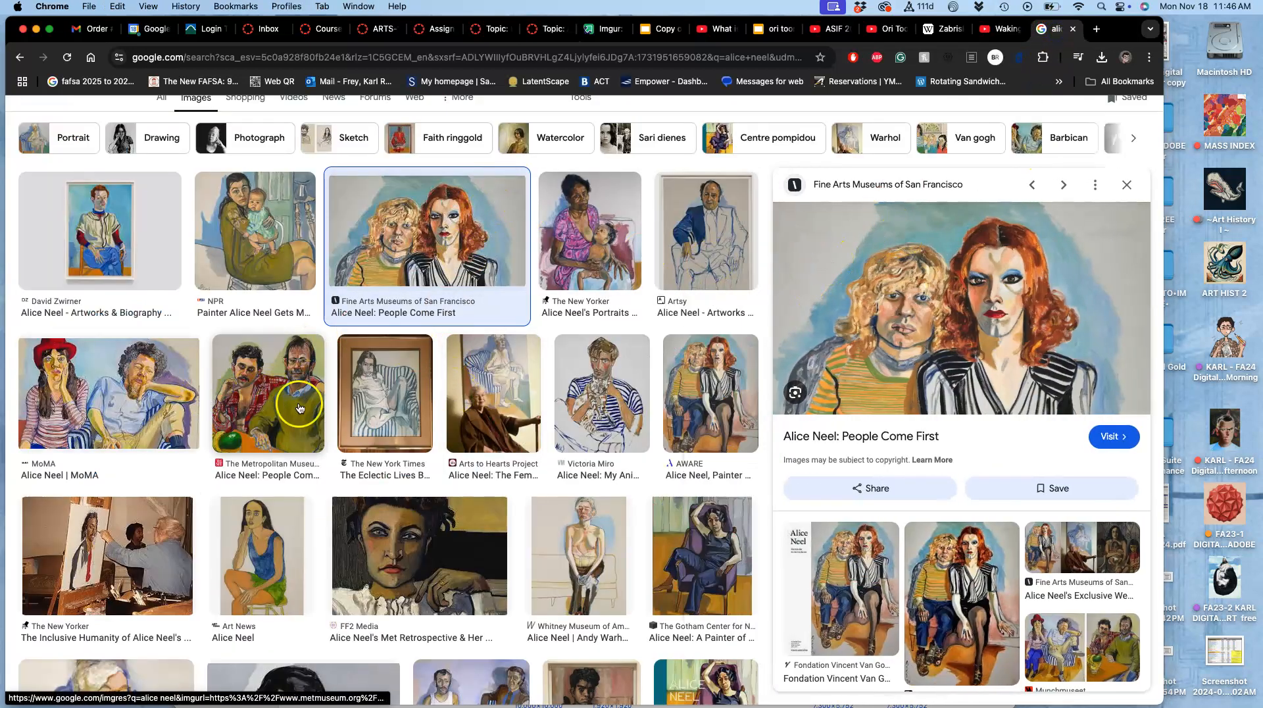
scroll(573, 563, "down", 1)
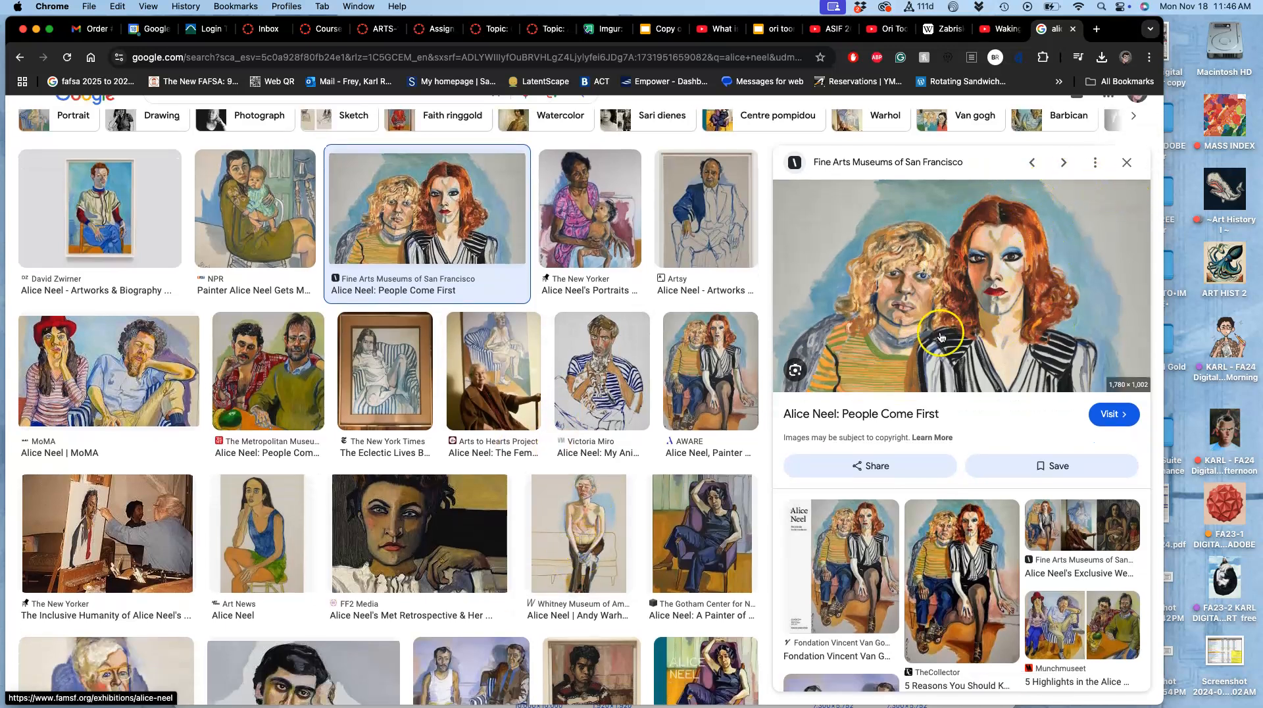
scroll(697, 327, "down", 10)
scroll(697, 327, "down", 5)
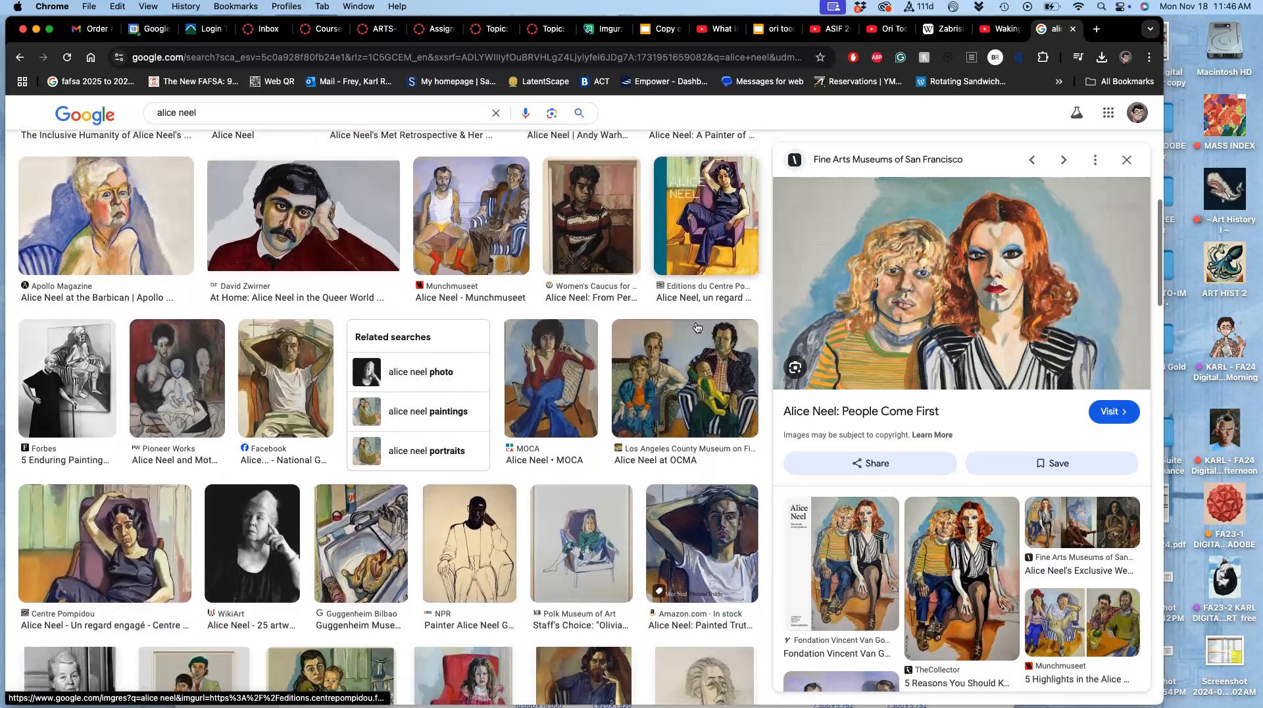
scroll(698, 327, "up", 10)
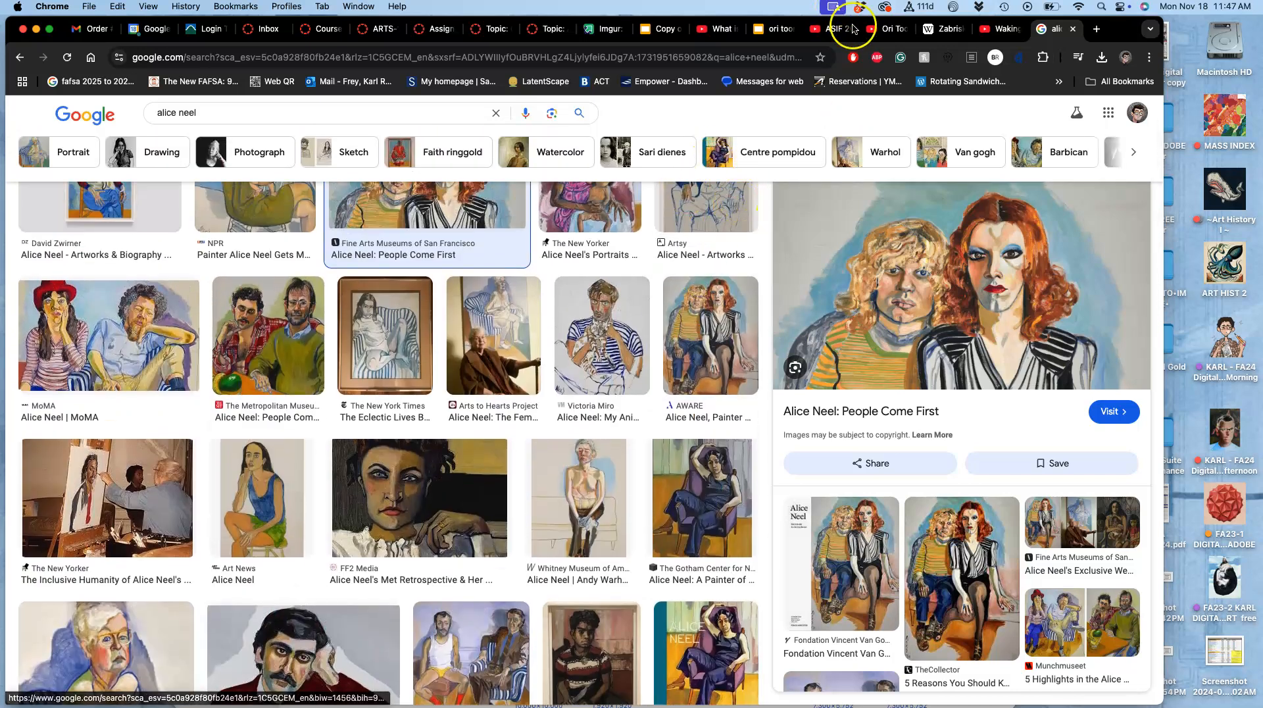
Step: Review the assignment page's artist examples and photo reference requirements
left_click(550, 33)
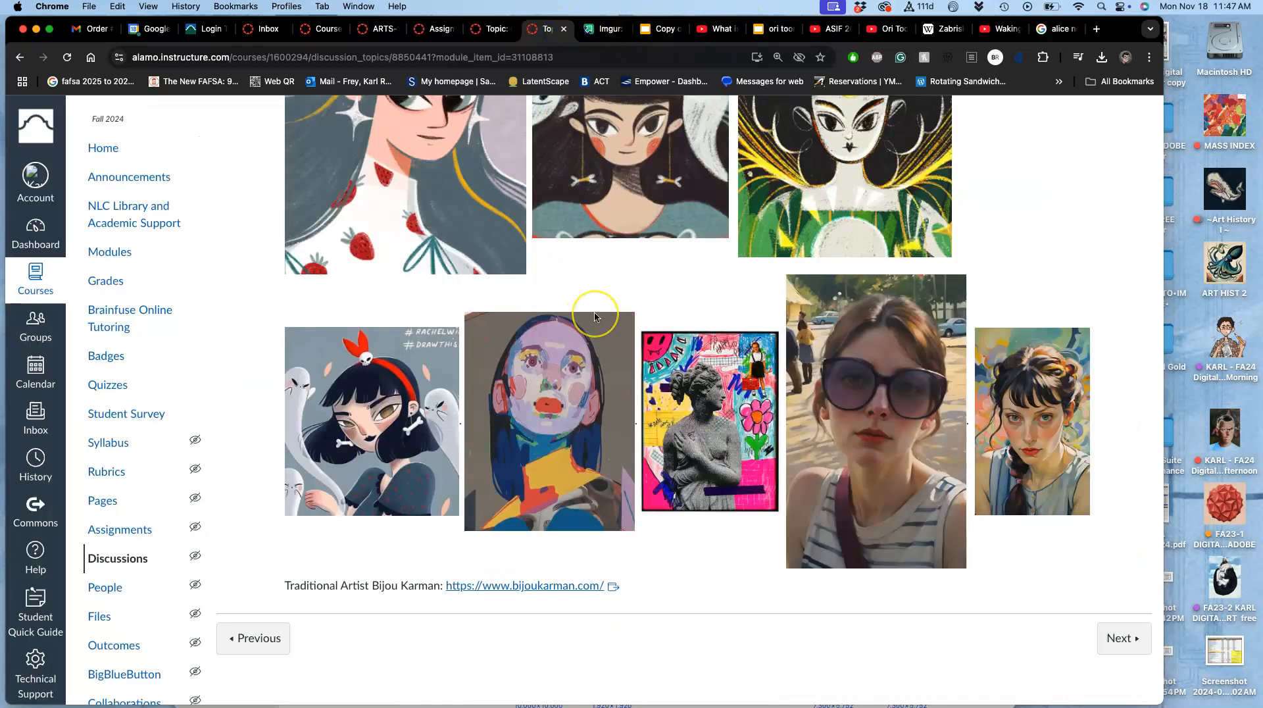
scroll(595, 317, "down", 5)
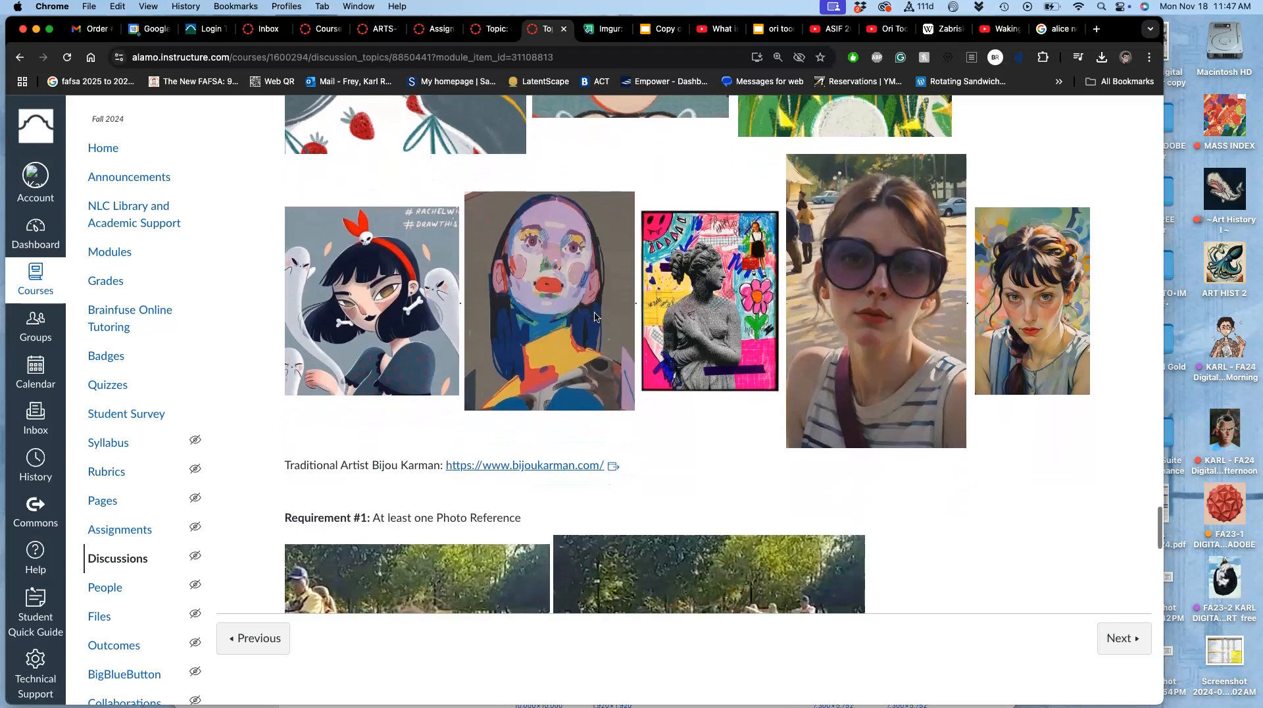
scroll(595, 317, "down", 7)
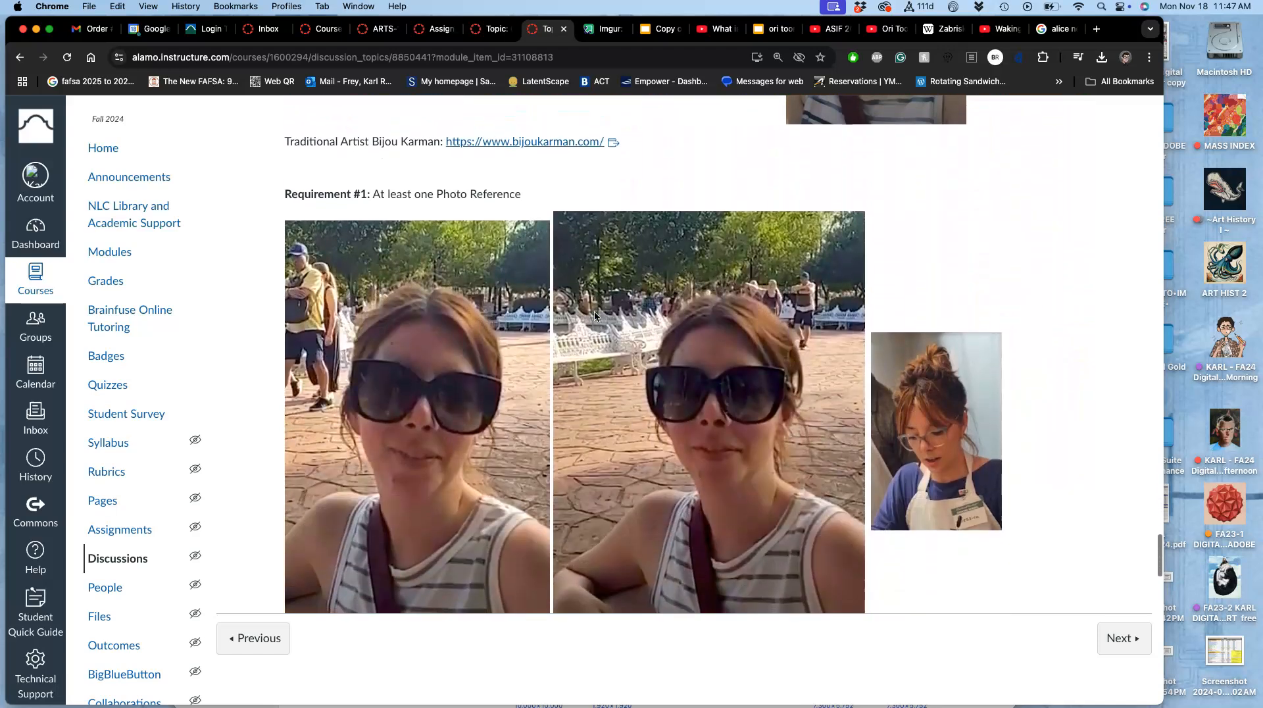
scroll(595, 316, "up", 10)
scroll(595, 316, "down", 5)
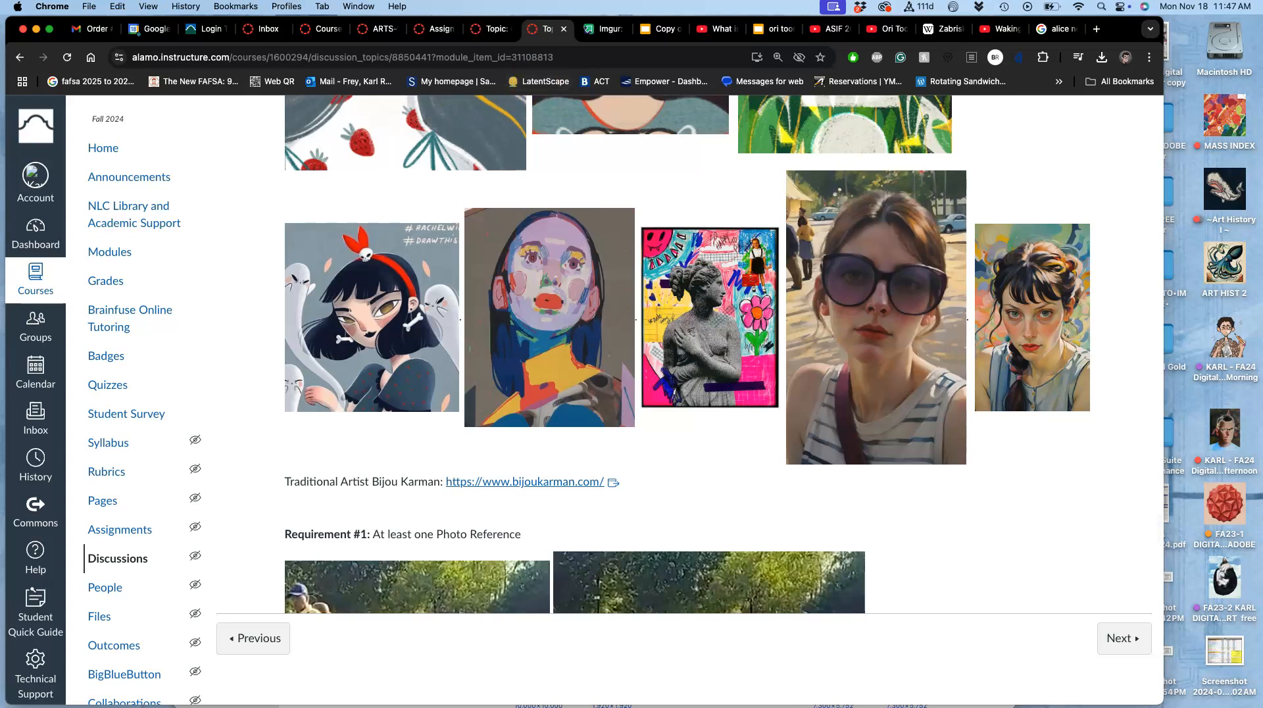
Step: Switch to Photoshop, dismiss the what's-new banner and enlarge the home window
mouse_move(17, 157)
left_click(15, 216)
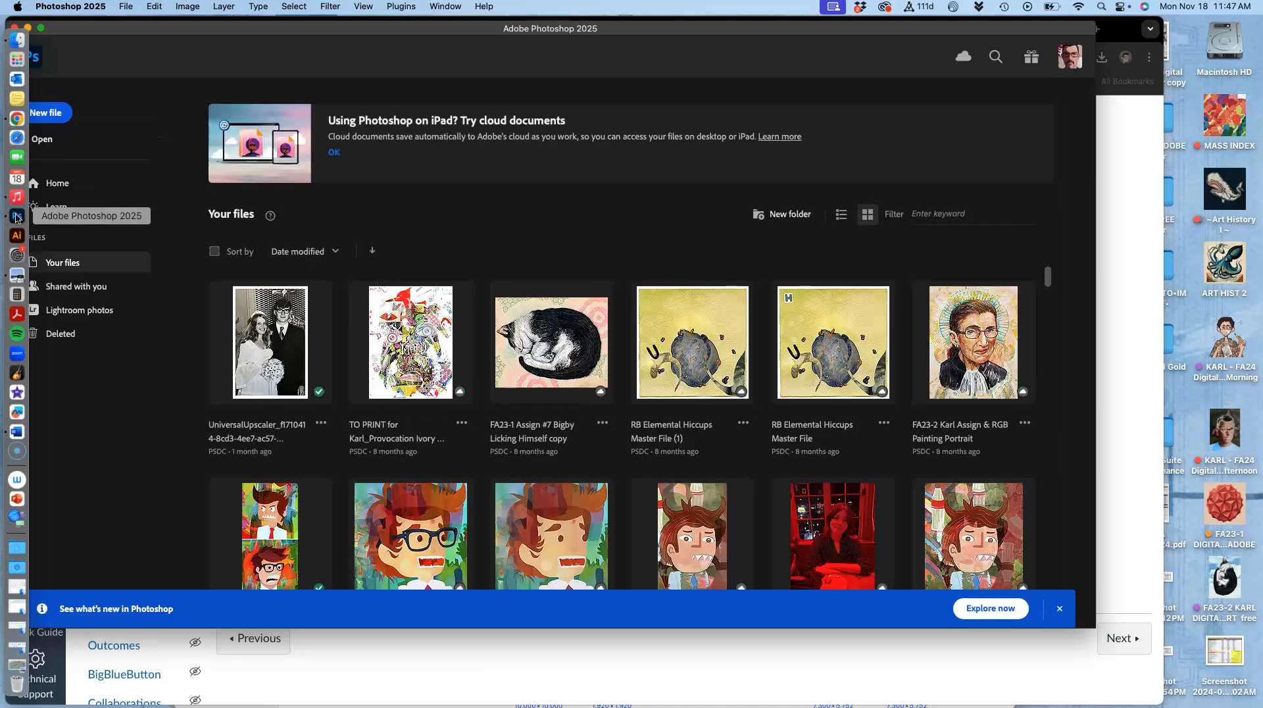
left_click(1064, 610)
left_click_drag(1090, 627, 1171, 705)
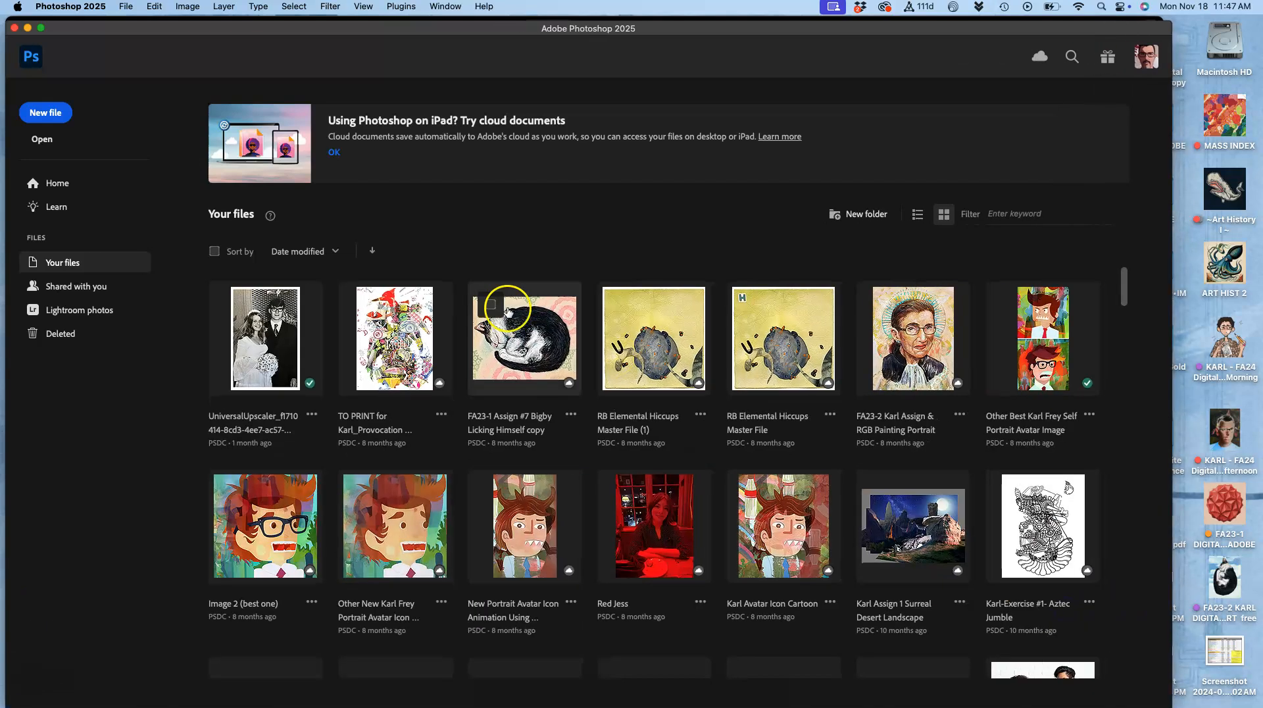
Step: Create a new 11 x 14 inch portrait document at 350 ppi, named as the Assign #7 painting file
left_click(58, 115)
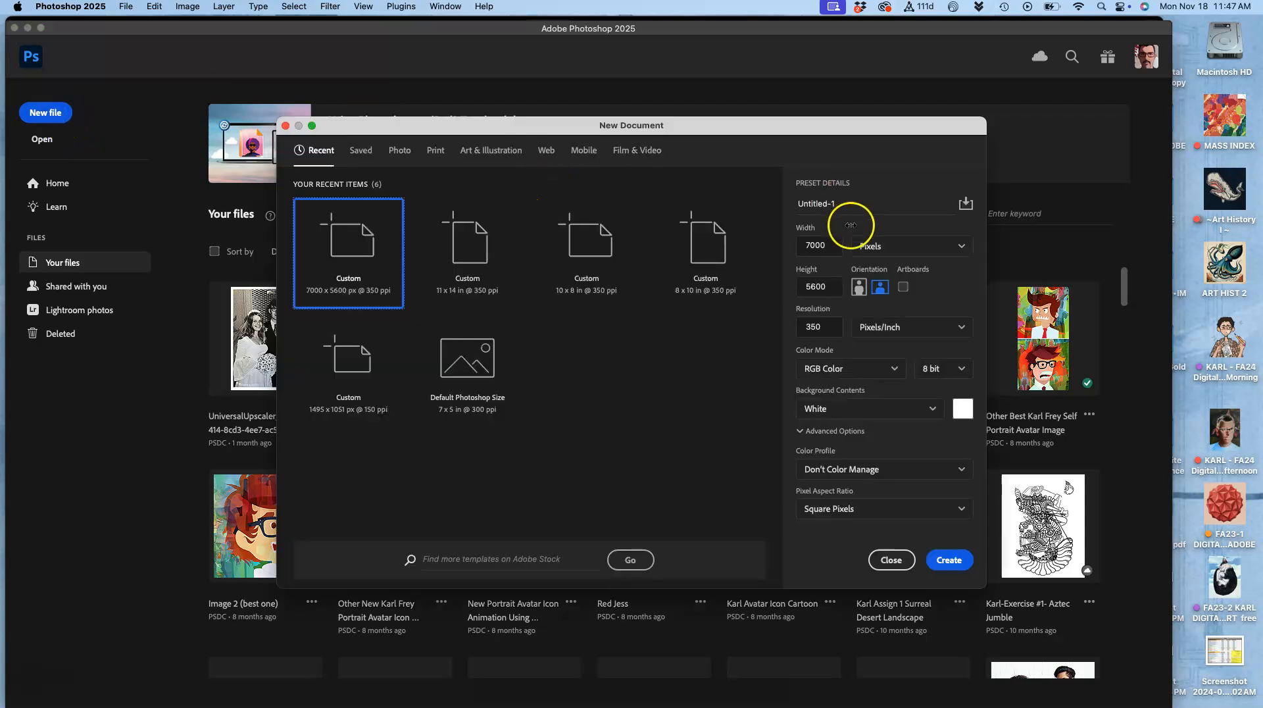
left_click(791, 200)
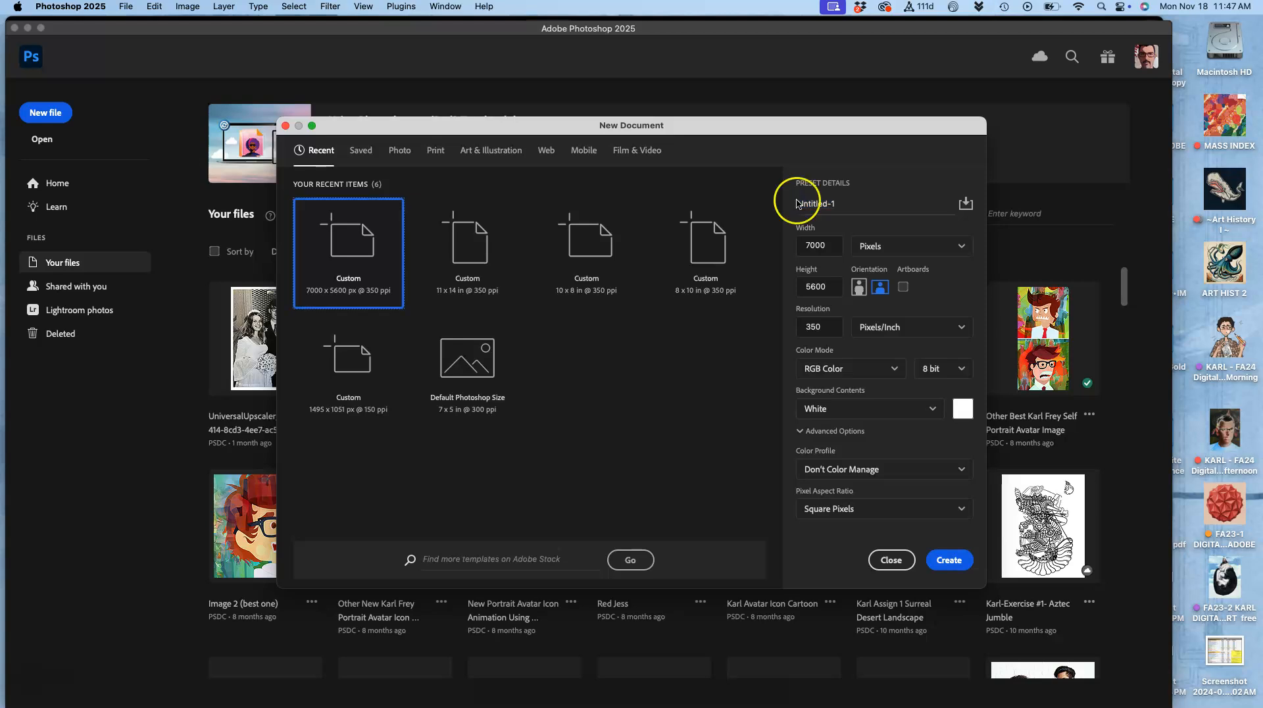
triple_click(824, 207)
triple_click(851, 203)
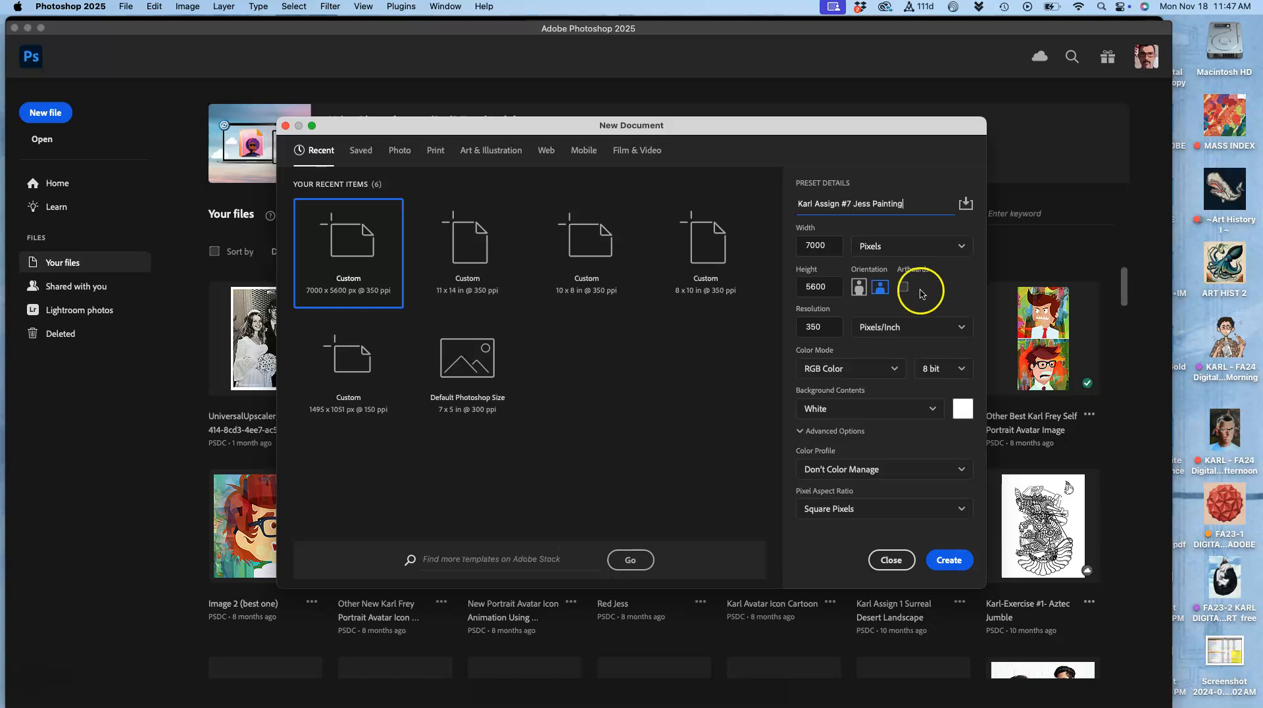
left_click(854, 246)
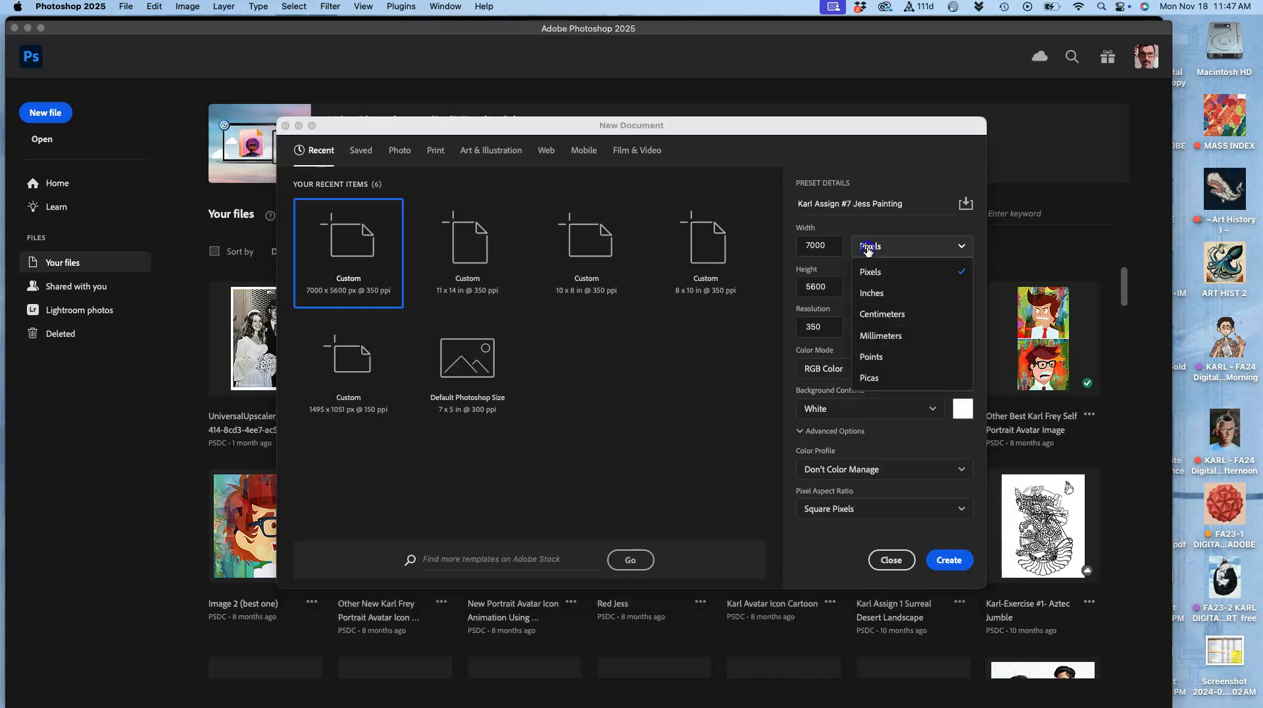
left_click(861, 294)
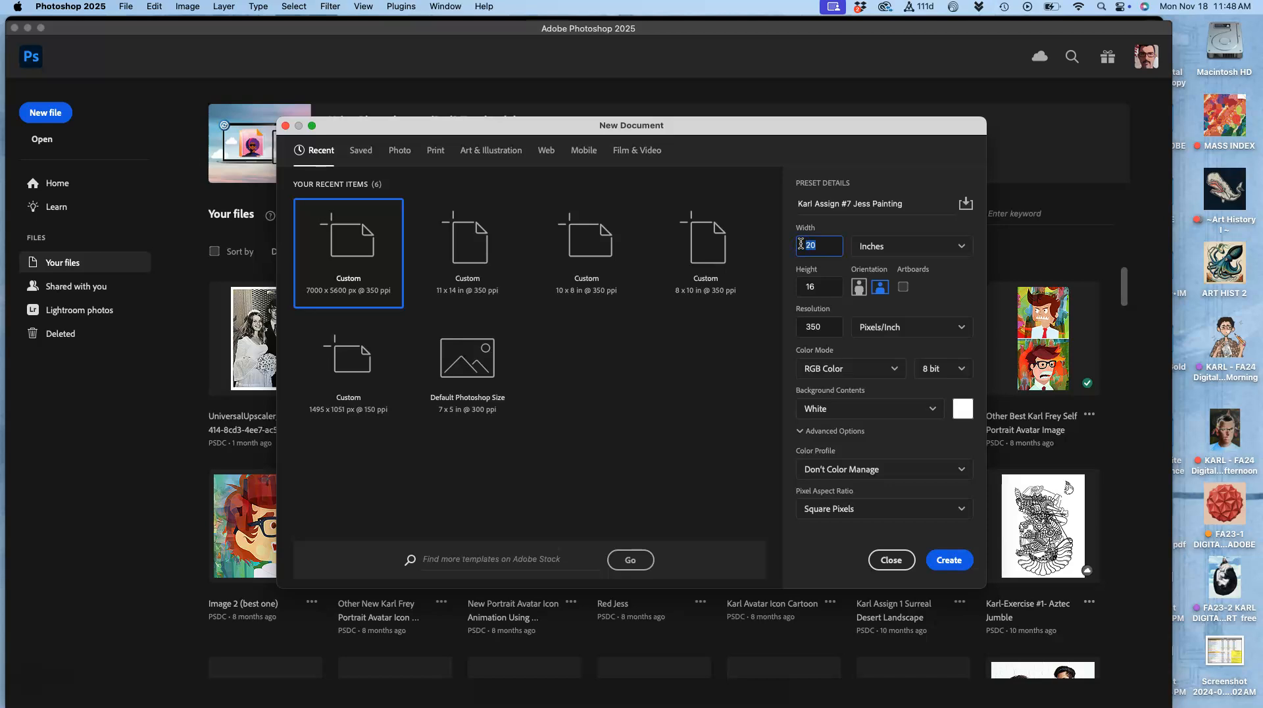
left_click(820, 281)
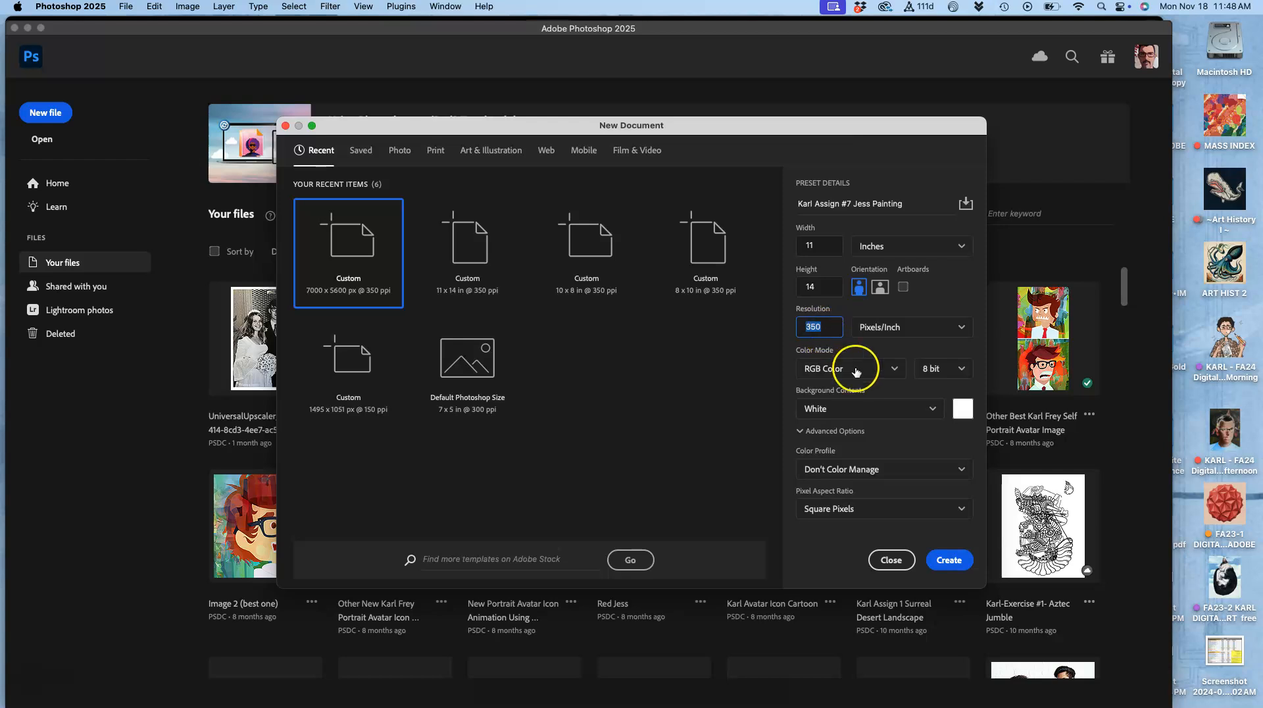
left_click(950, 560)
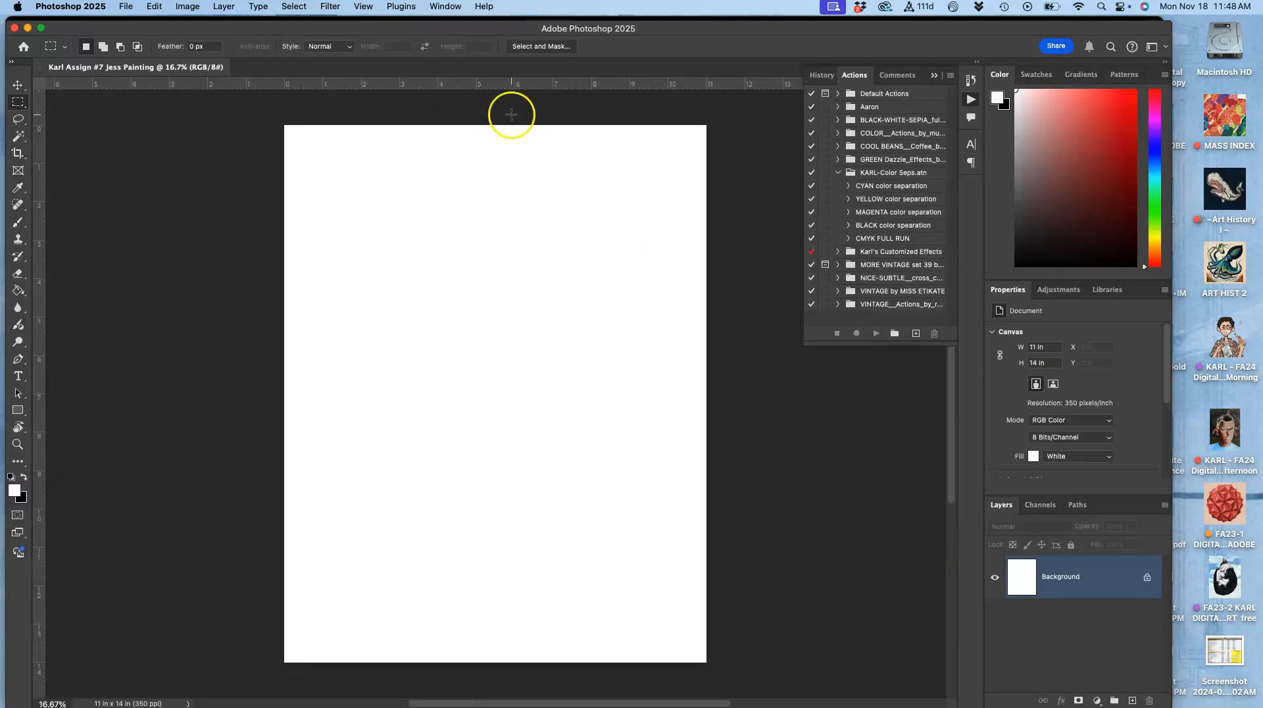
Step: Check the document's dimensions in the Canvas Size dialog without changing them
left_click(187, 9)
left_click(198, 123)
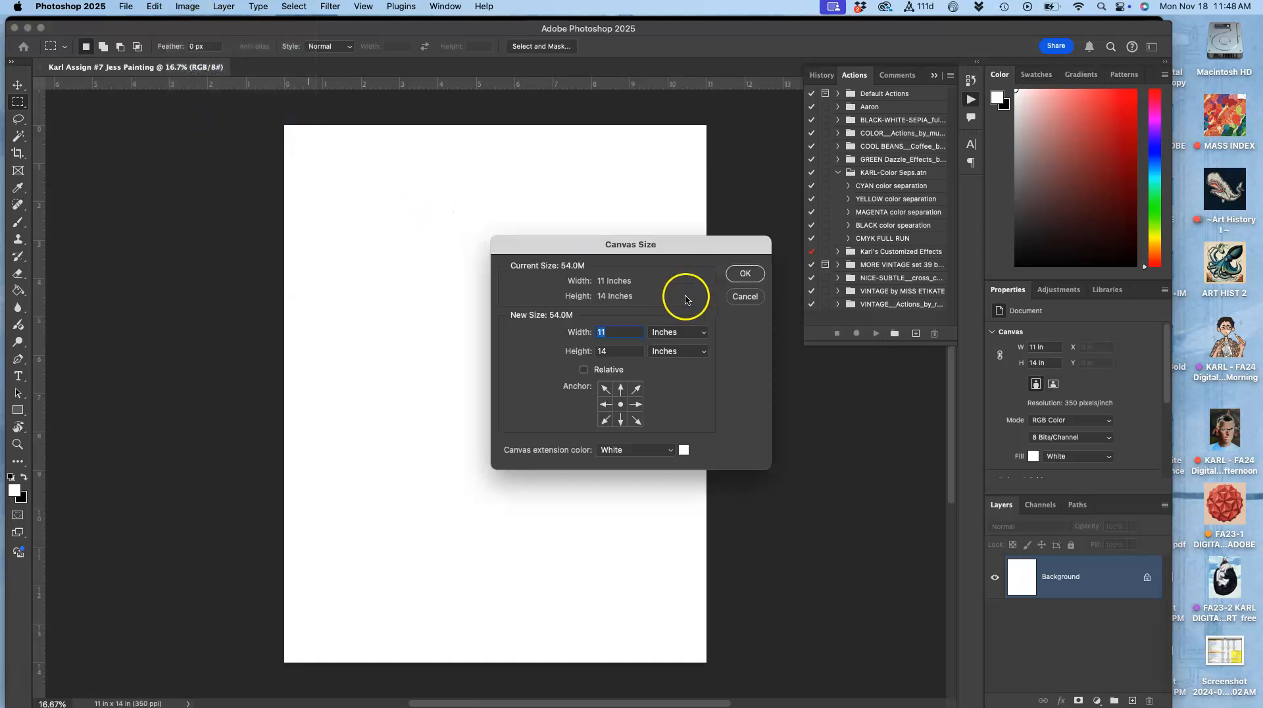
left_click(753, 278)
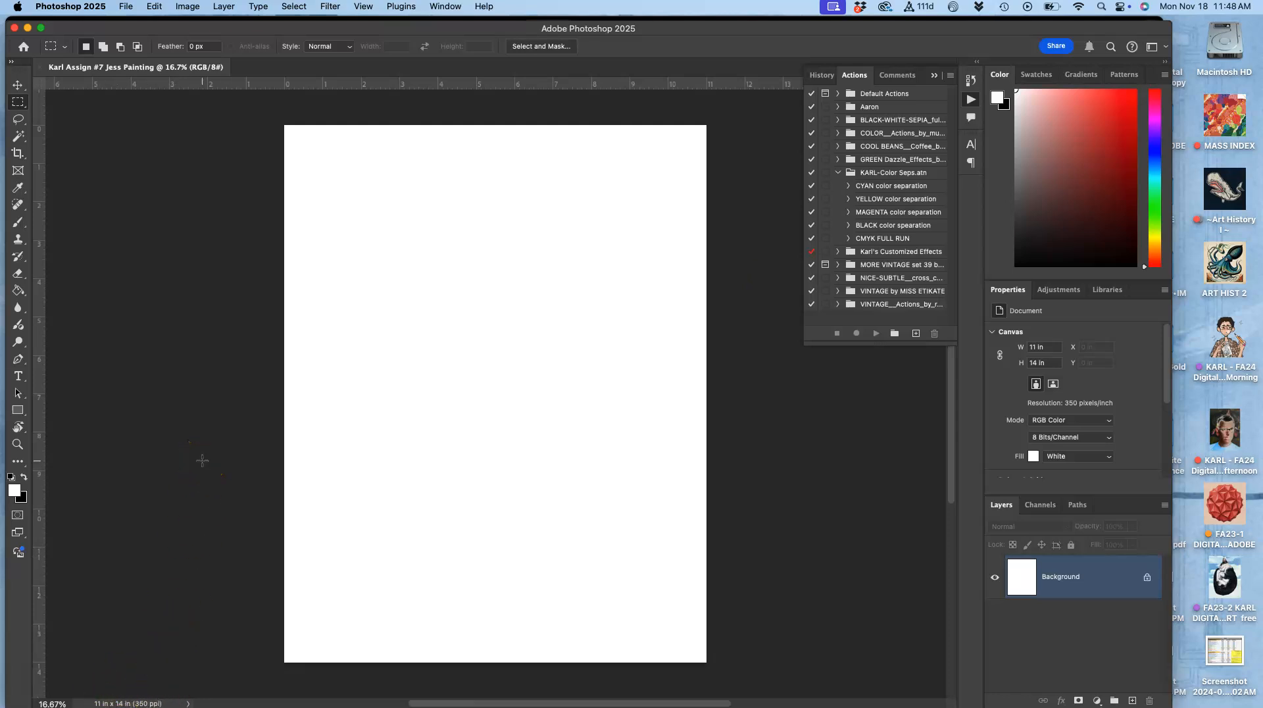
Step: Drag the photo-reference screenshot from the desktop into the document
key("F11")
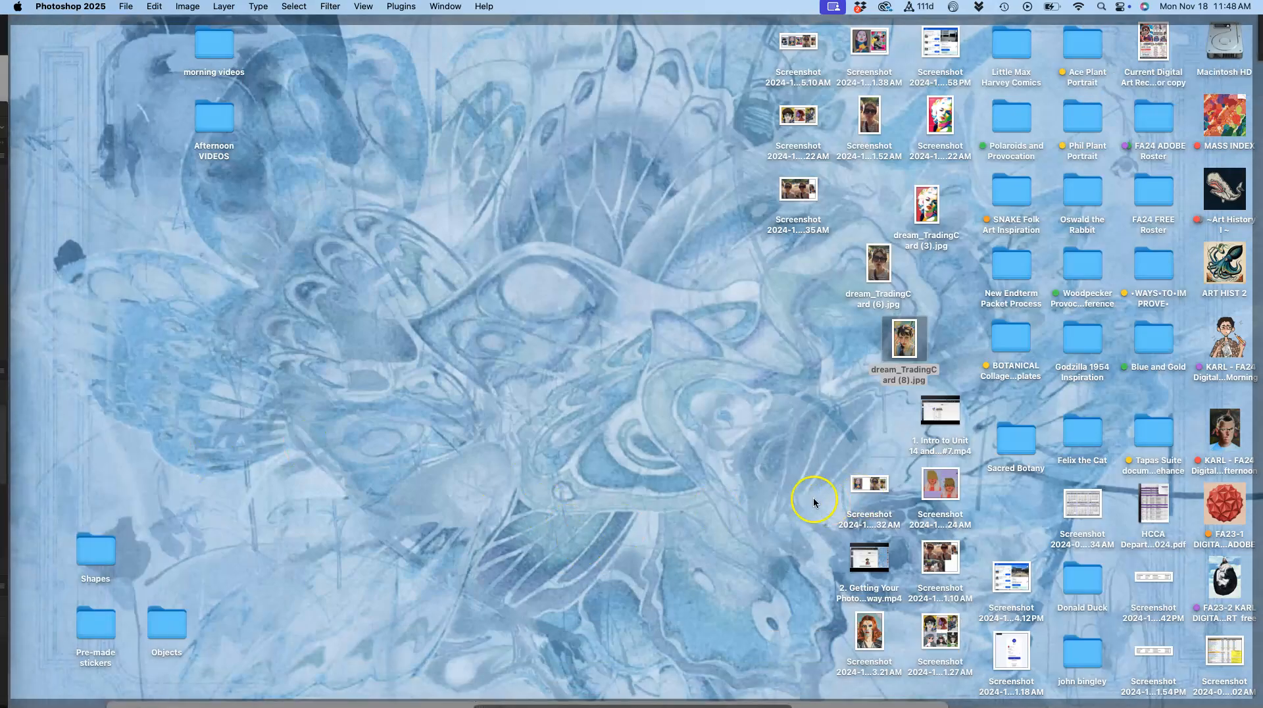
left_click(869, 118)
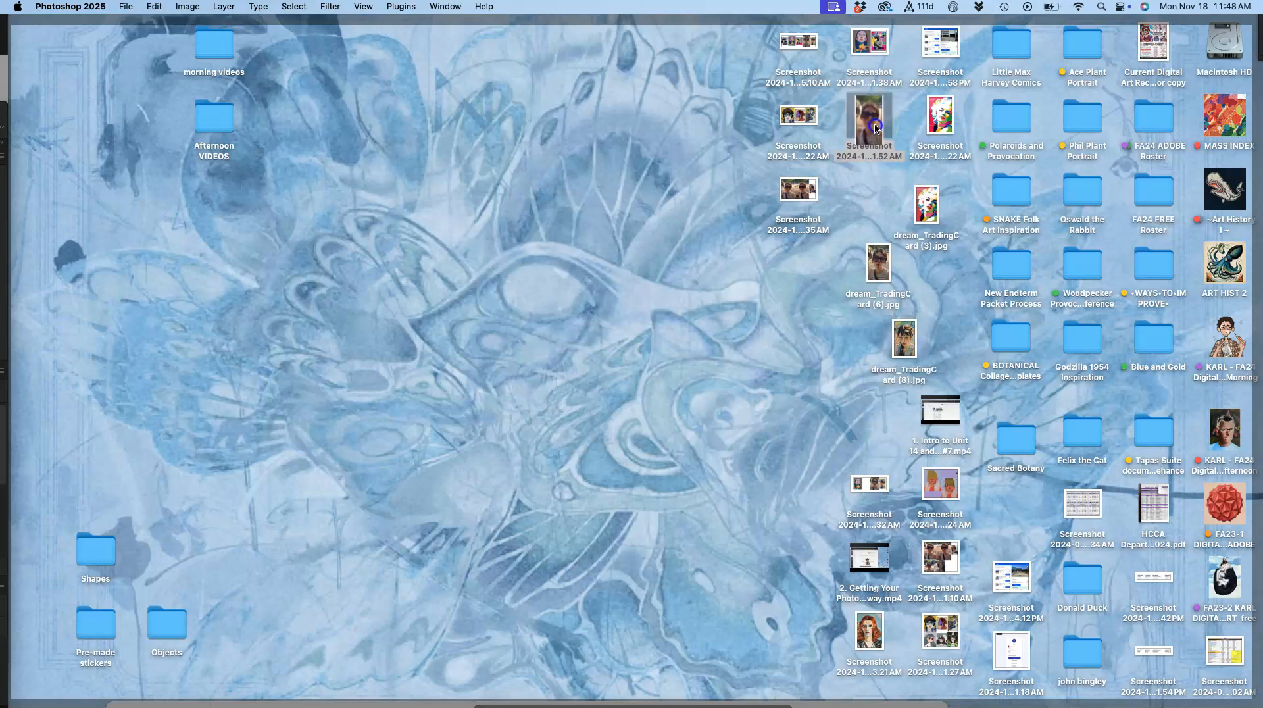
key("F11")
left_click_drag(876, 129, 869, 129)
key("F11")
left_click_drag(801, 188, 516, 183)
key("F11")
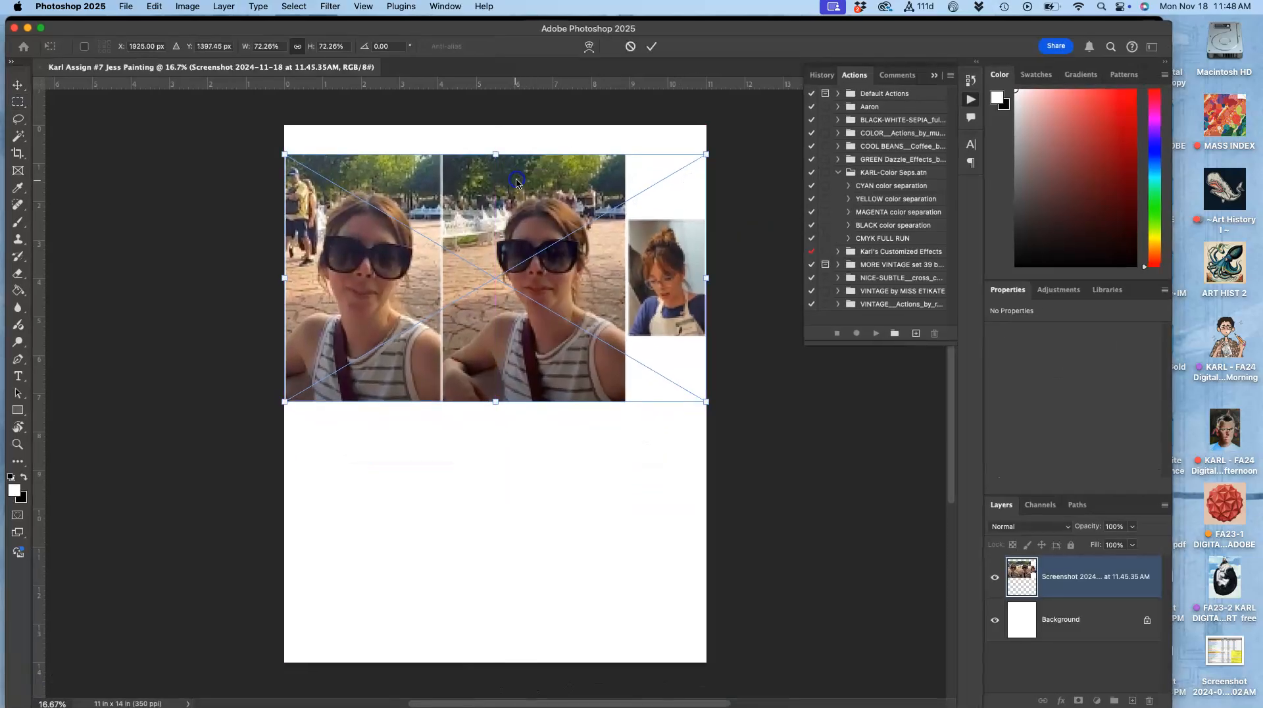
Step: Scale the placed photo reference to about 29% and move it to the canvas's upper-right corner
left_click_drag(286, 402, 570, 314)
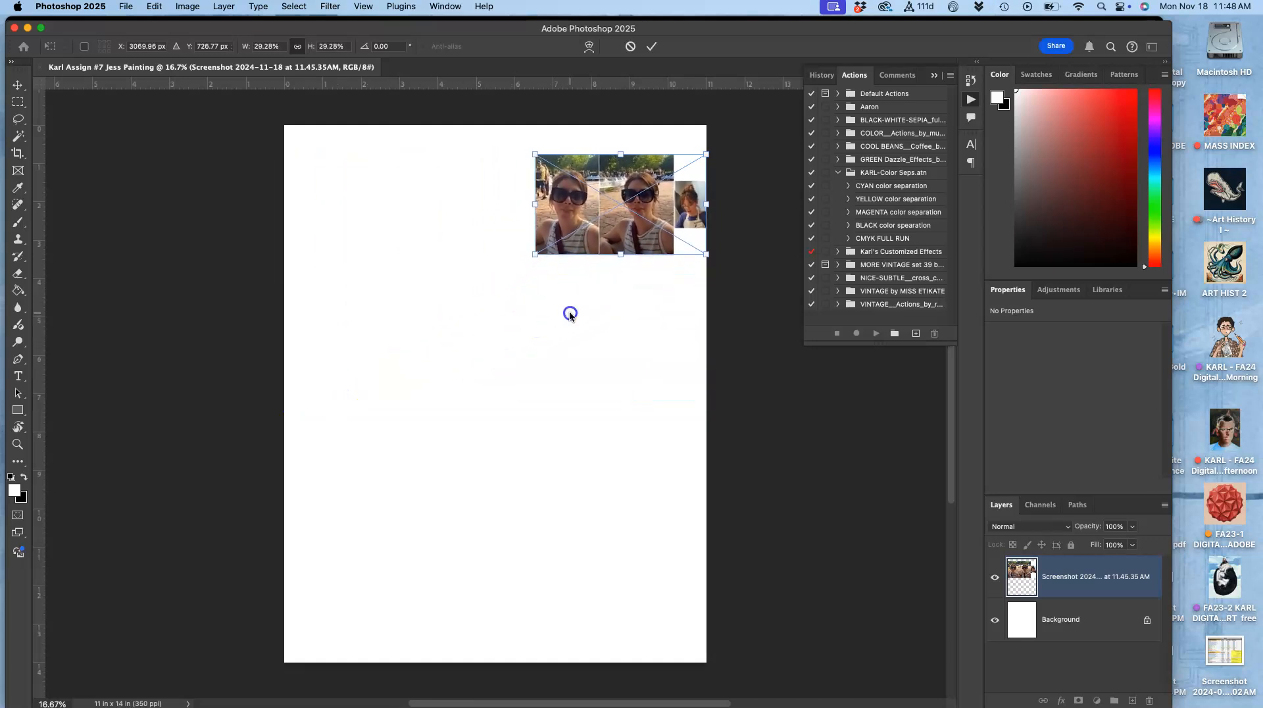
left_click_drag(627, 237, 628, 217)
key("Return")
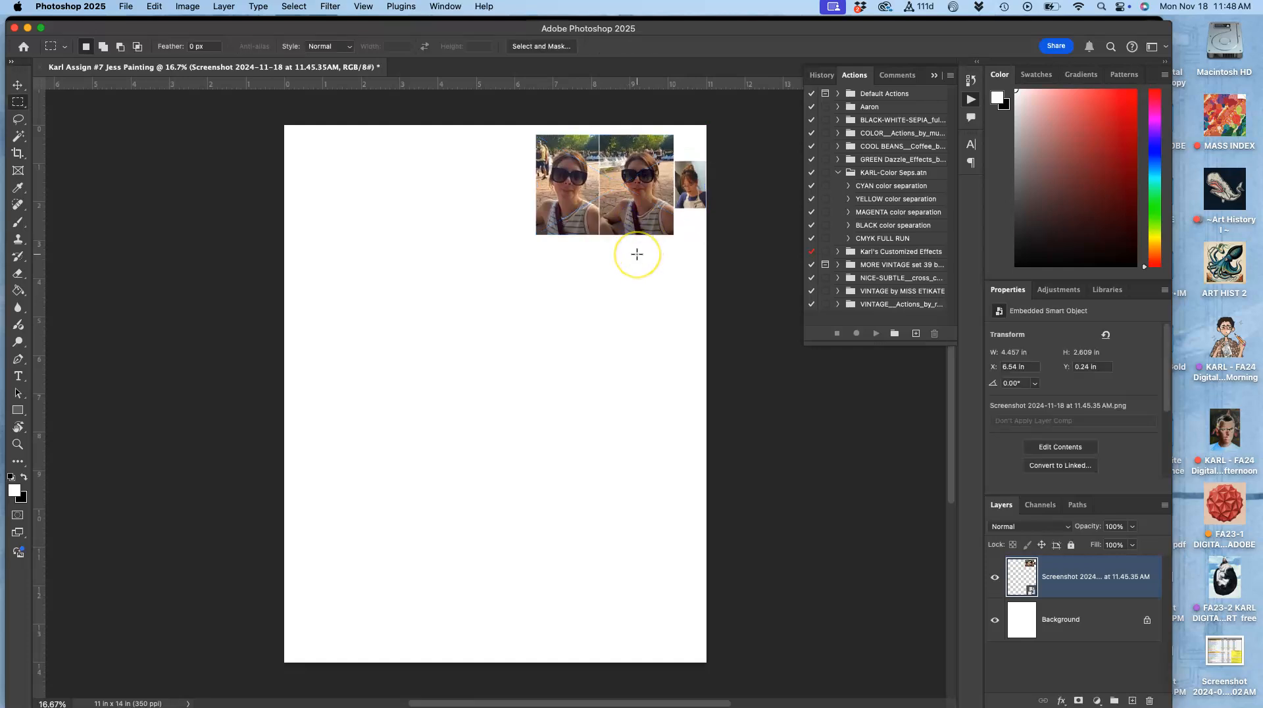
Step: Place the painted-portraits screenshot, scaled to about 32%, below the photo references on the right
key("F11")
left_click_drag(802, 124, 647, 342)
left_click_drag(296, 491, 561, 406)
left_click_drag(603, 349, 531, 324)
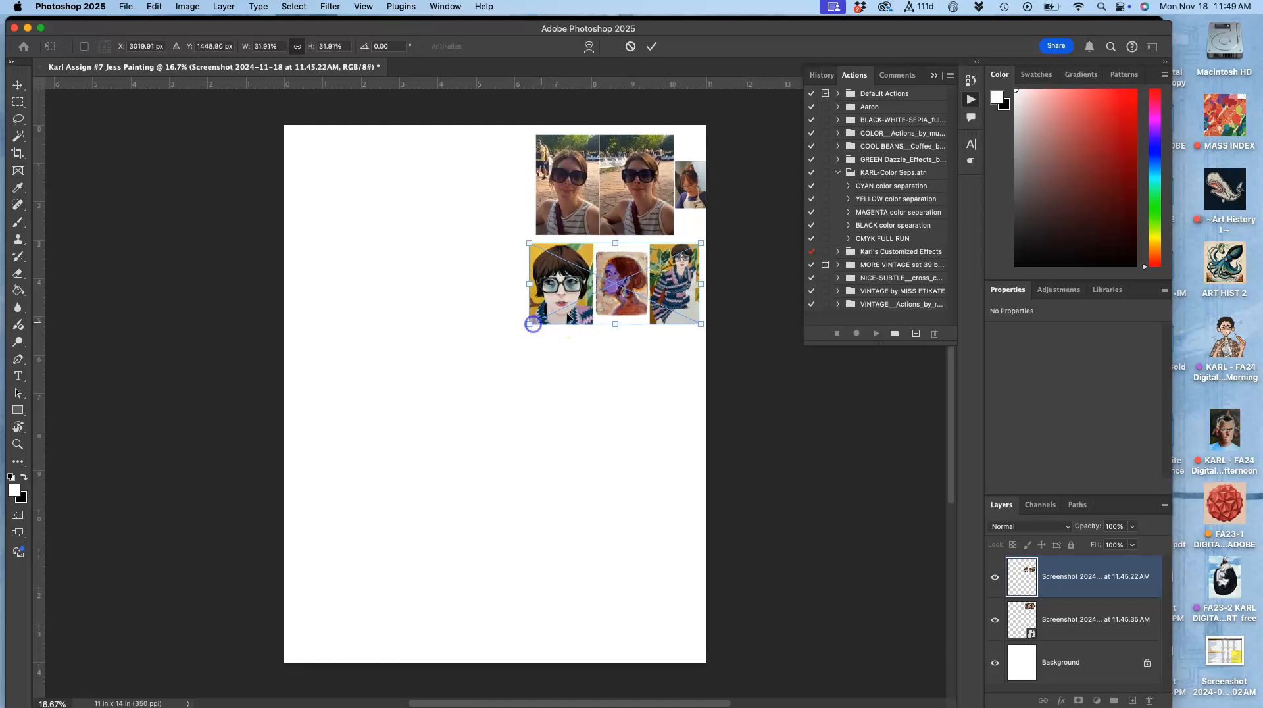
mouse_move(617, 297)
left_mouse_down()
mouse_move(622, 406)
mouse_move(618, 296)
left_mouse_up()
key("Return")
key("m")
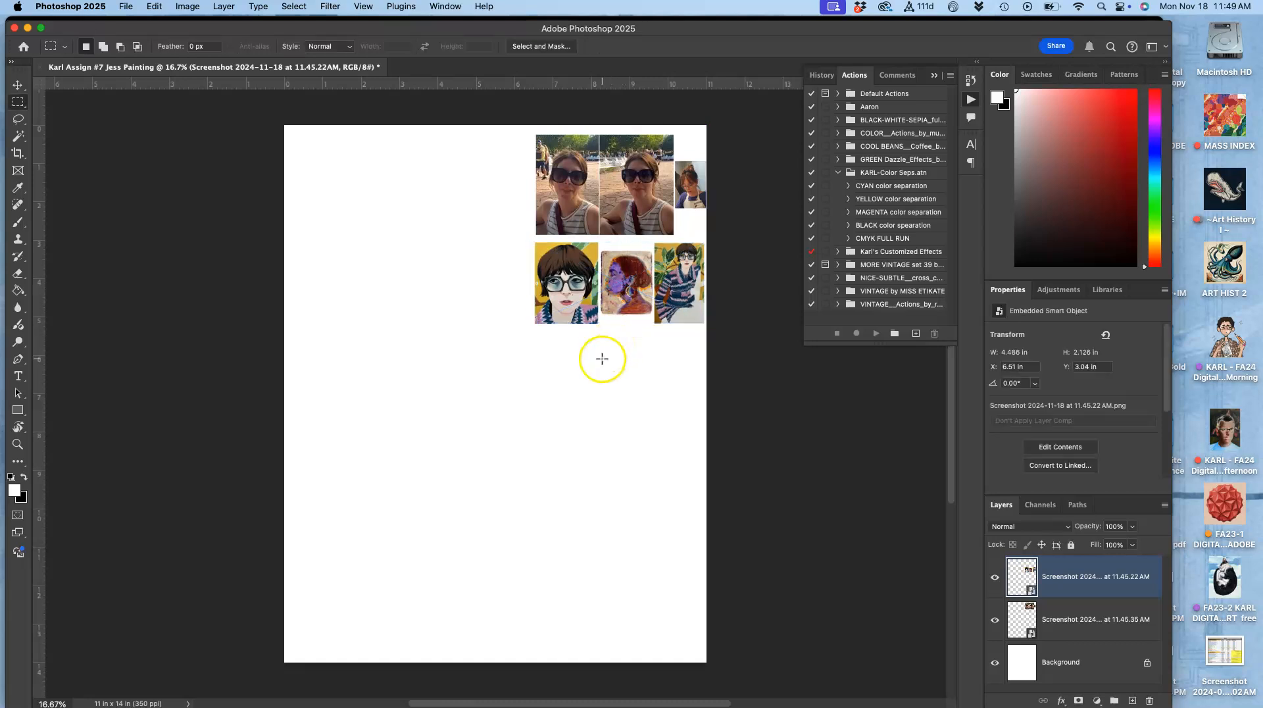
Step: Place the artist-examples screenshot, scaled to about 39%, along the canvas's top edge
key("F11")
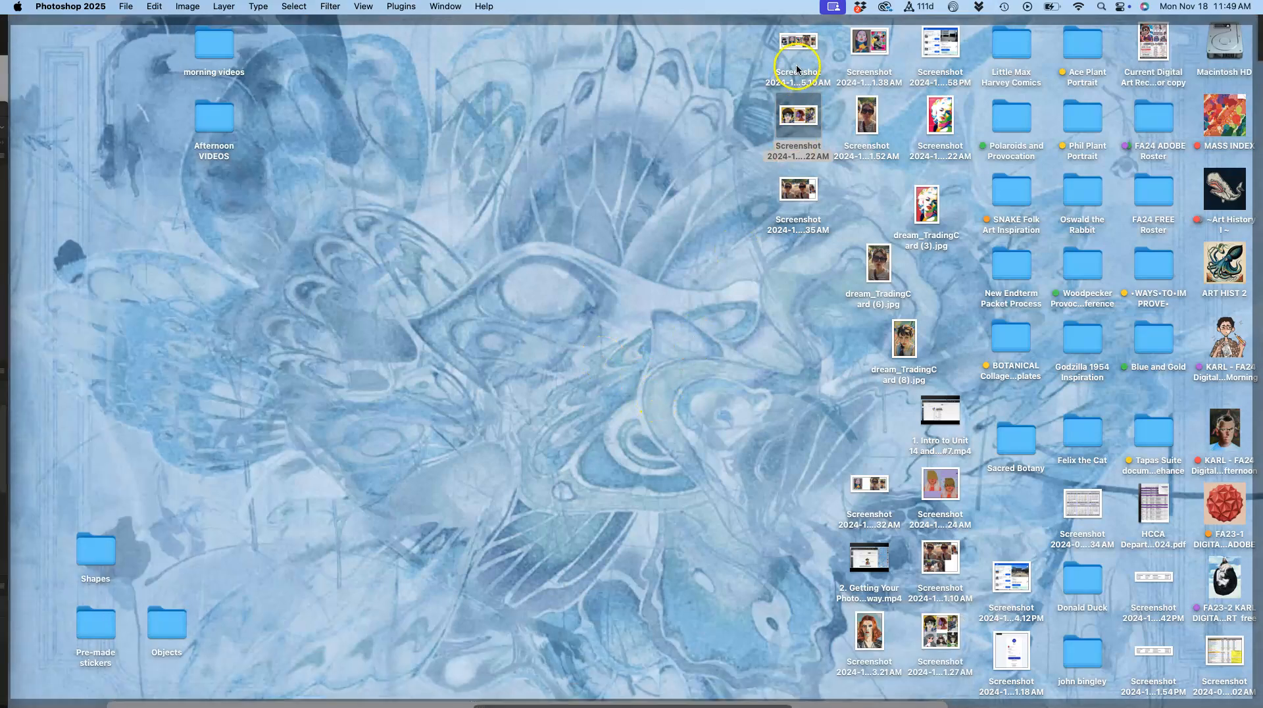
left_click_drag(799, 45, 558, 209)
key("F11")
left_click_drag(713, 281, 532, 218)
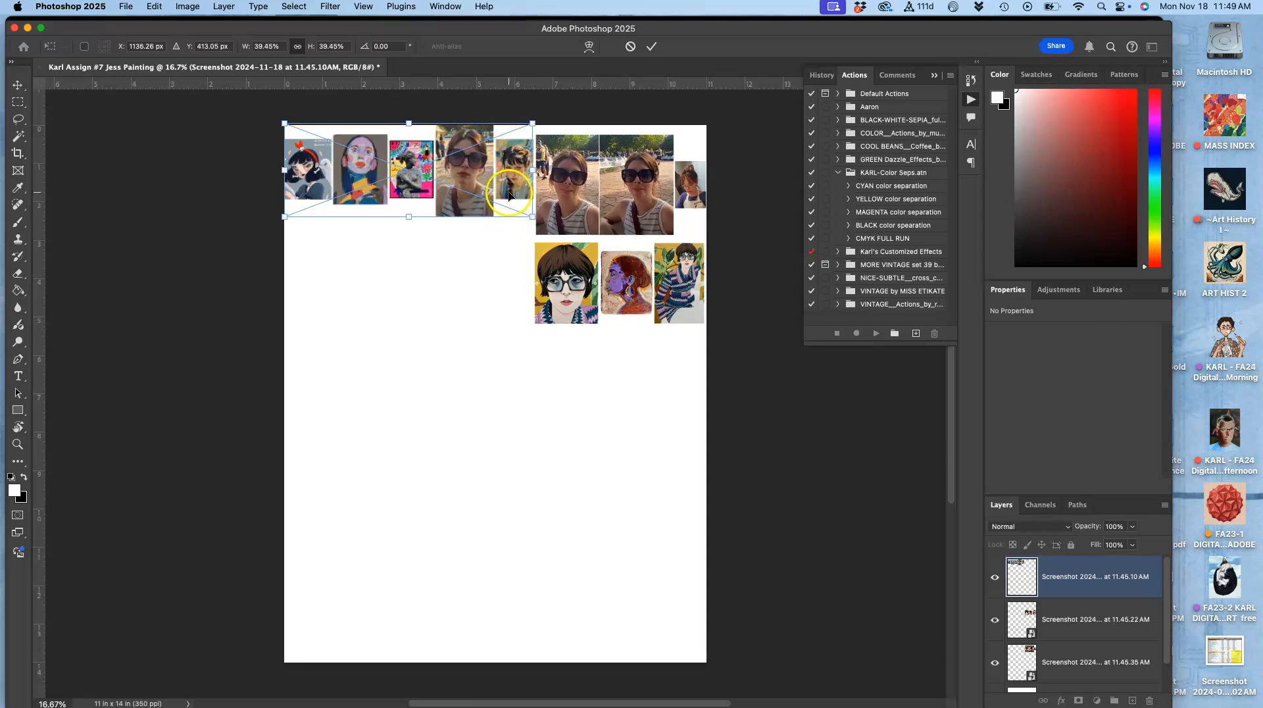
key("Return")
key("m")
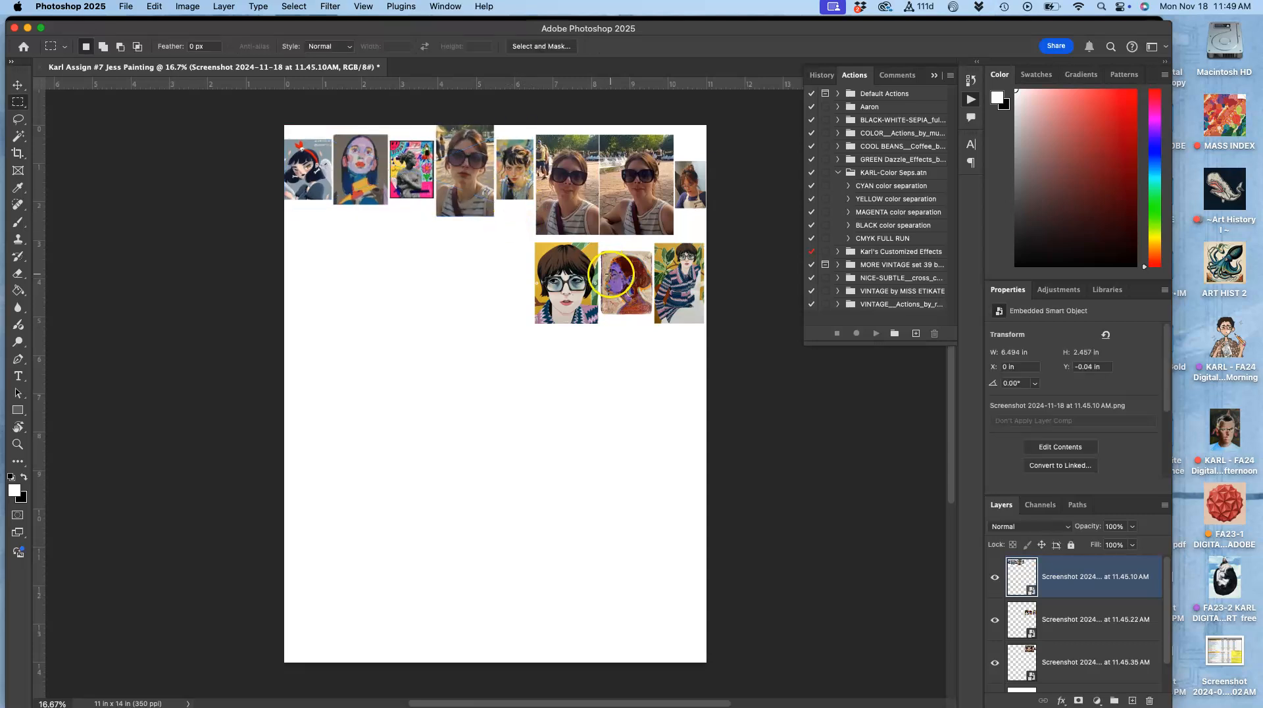
Step: Move the painted-portraits reference down to the canvas's lower-left corner with the Move tool
left_click(29, 106)
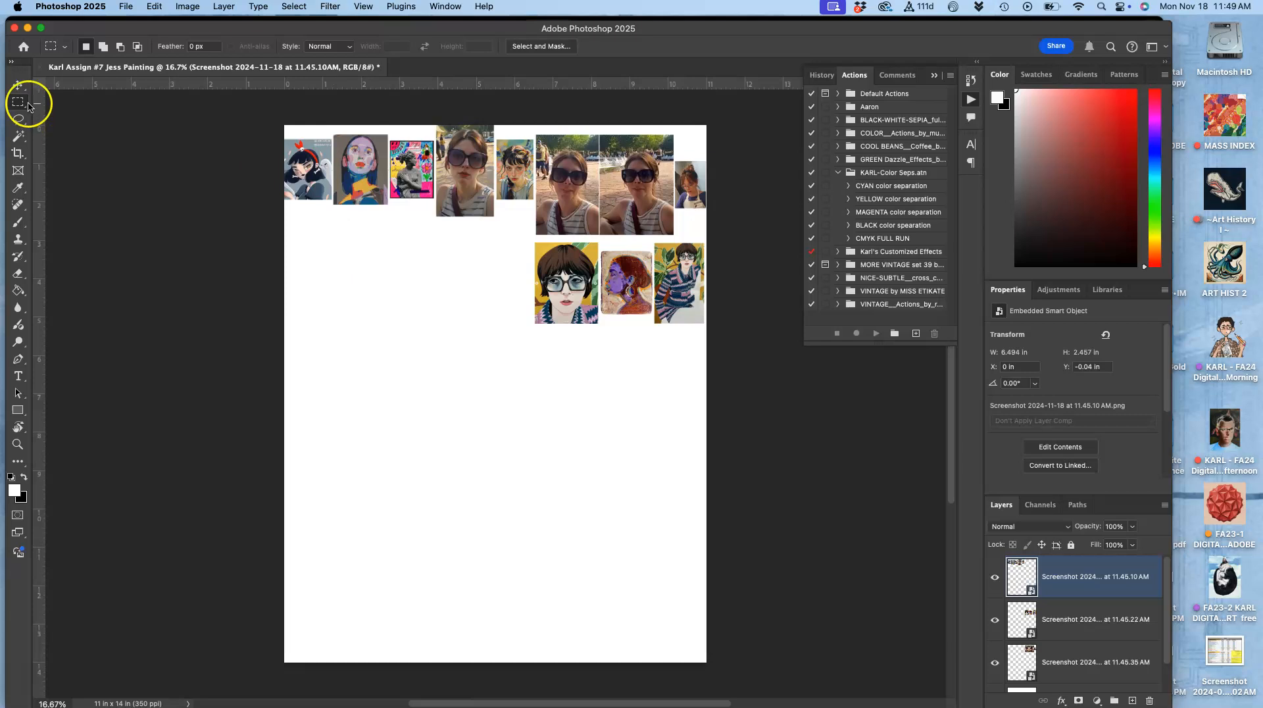
left_click(18, 91)
left_click_drag(588, 372, 600, 301)
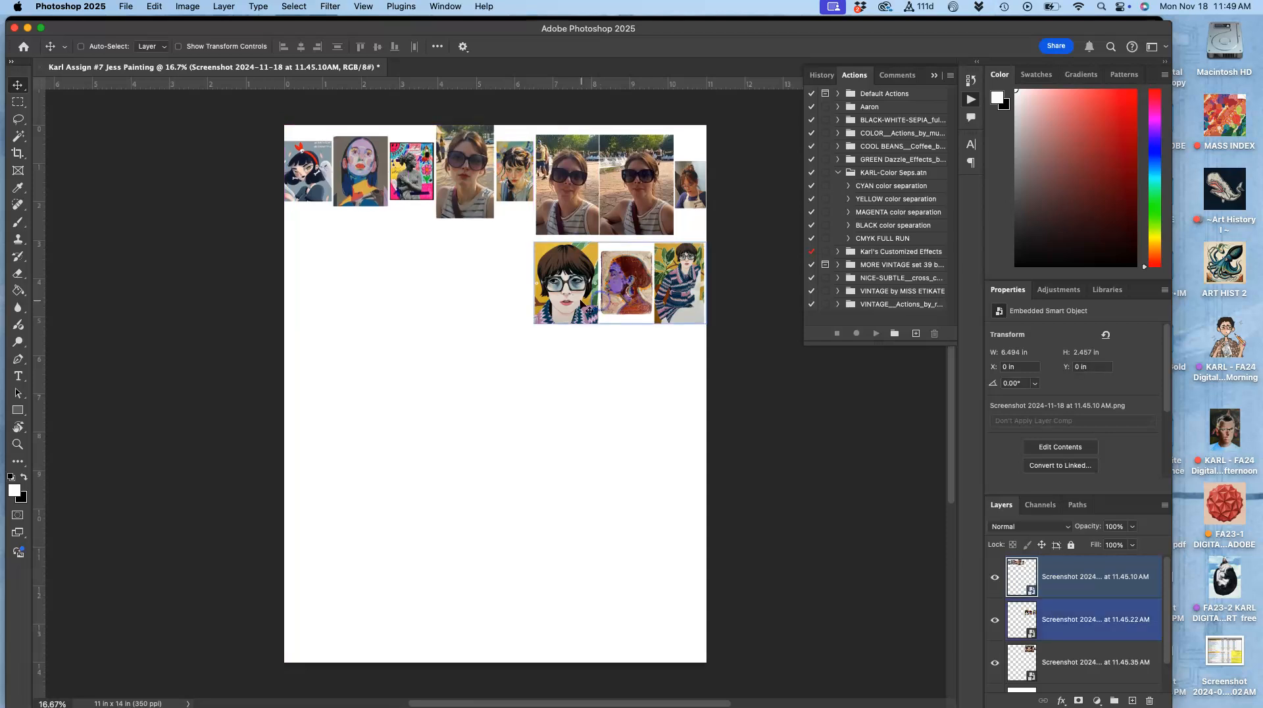
left_click(607, 304)
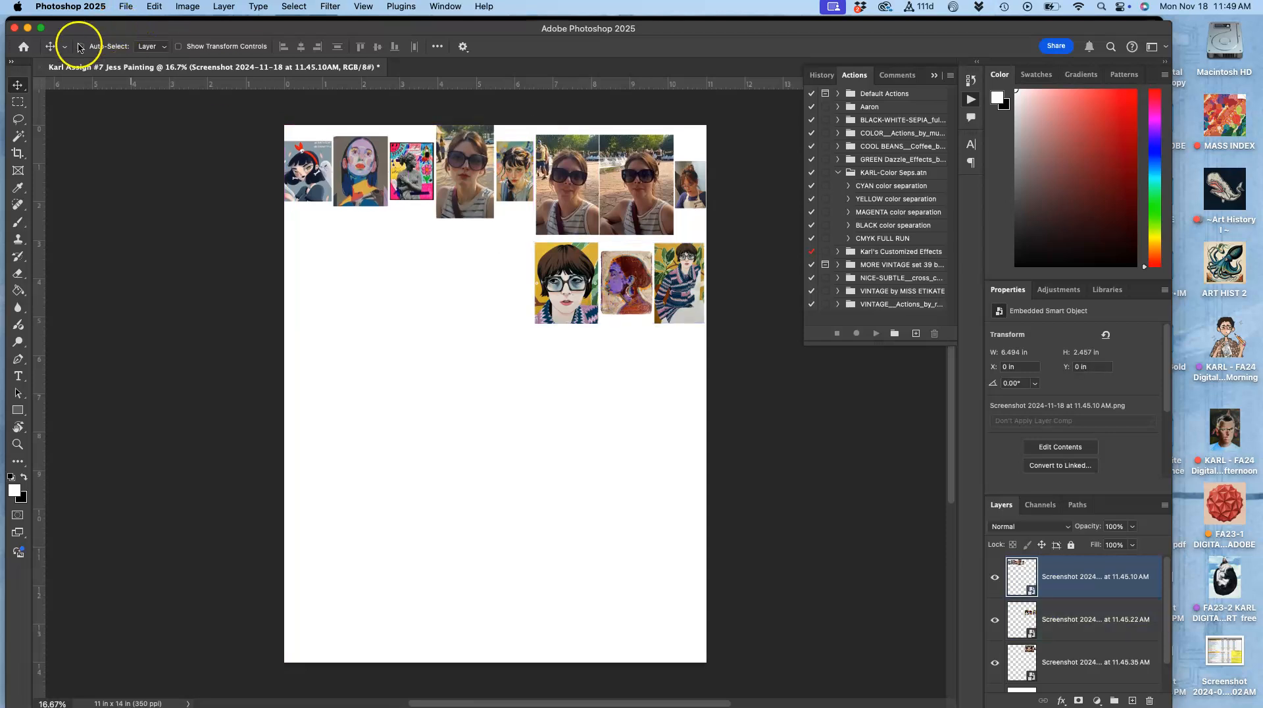
left_click_drag(581, 284, 334, 625)
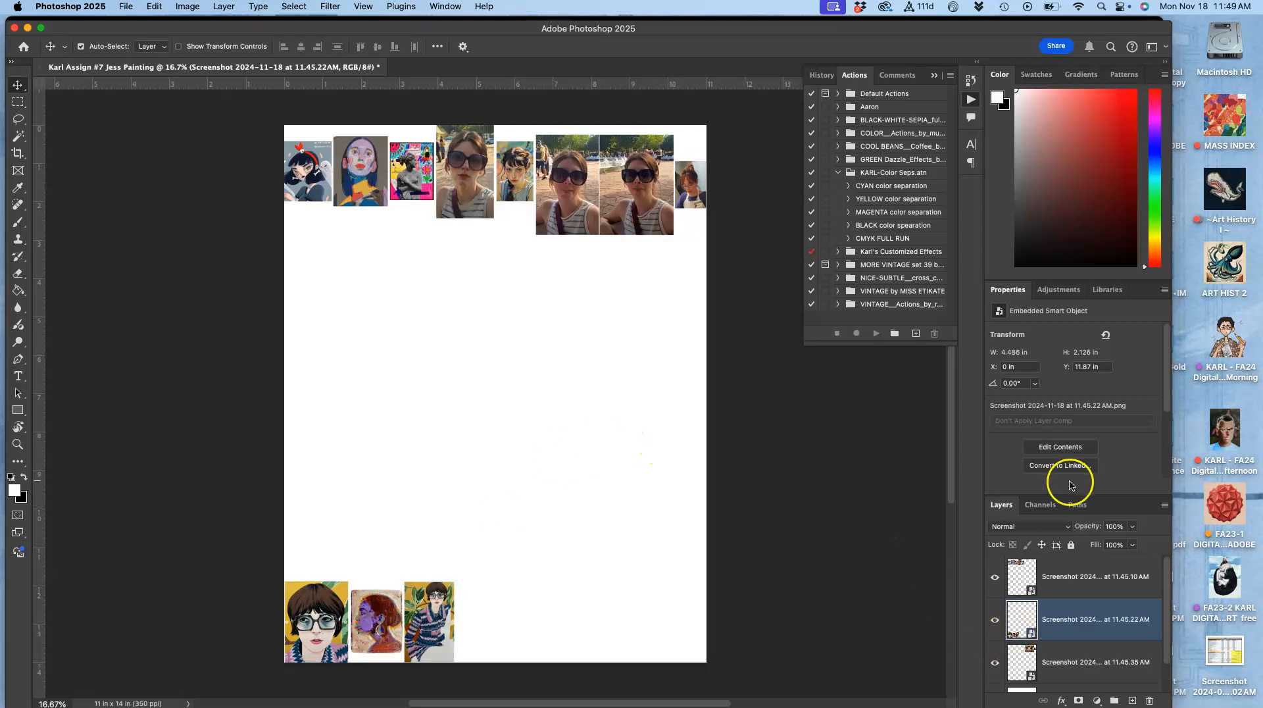
Step: Convert the Background into a regular layer named BLANK WHITE
left_click_drag(1103, 496, 1101, 263)
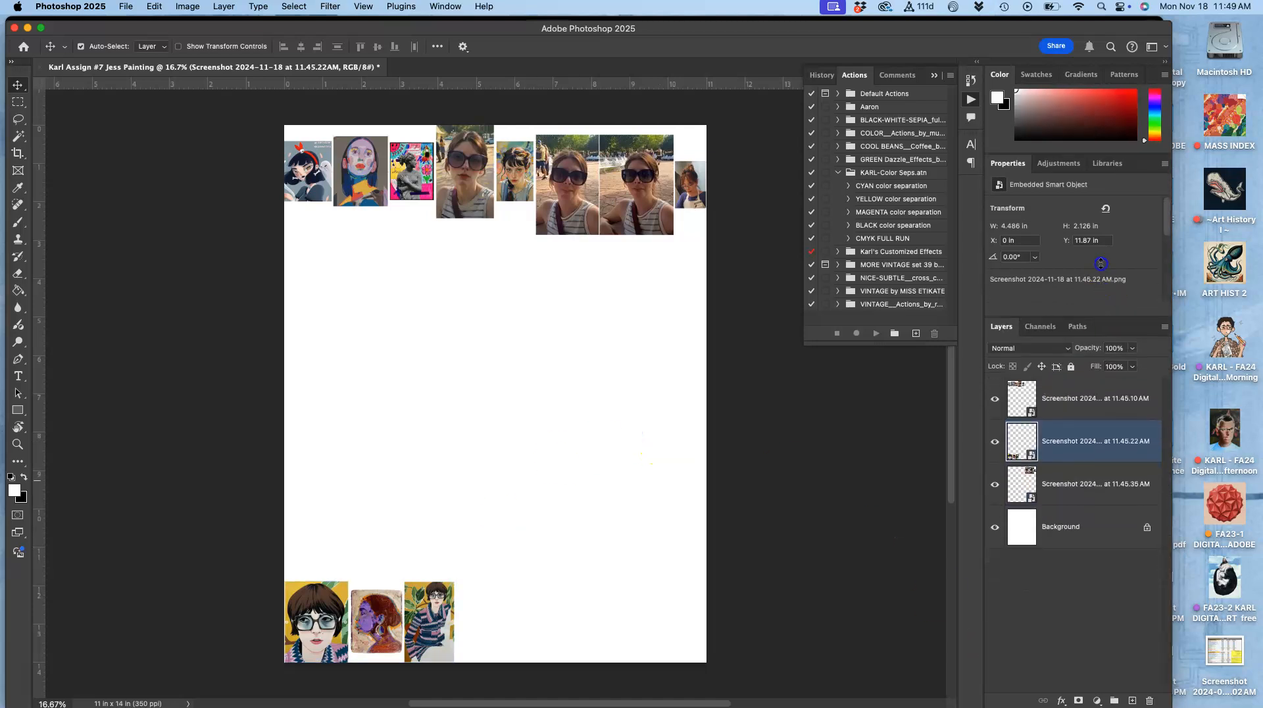
left_click(1089, 520)
double_click(1077, 530)
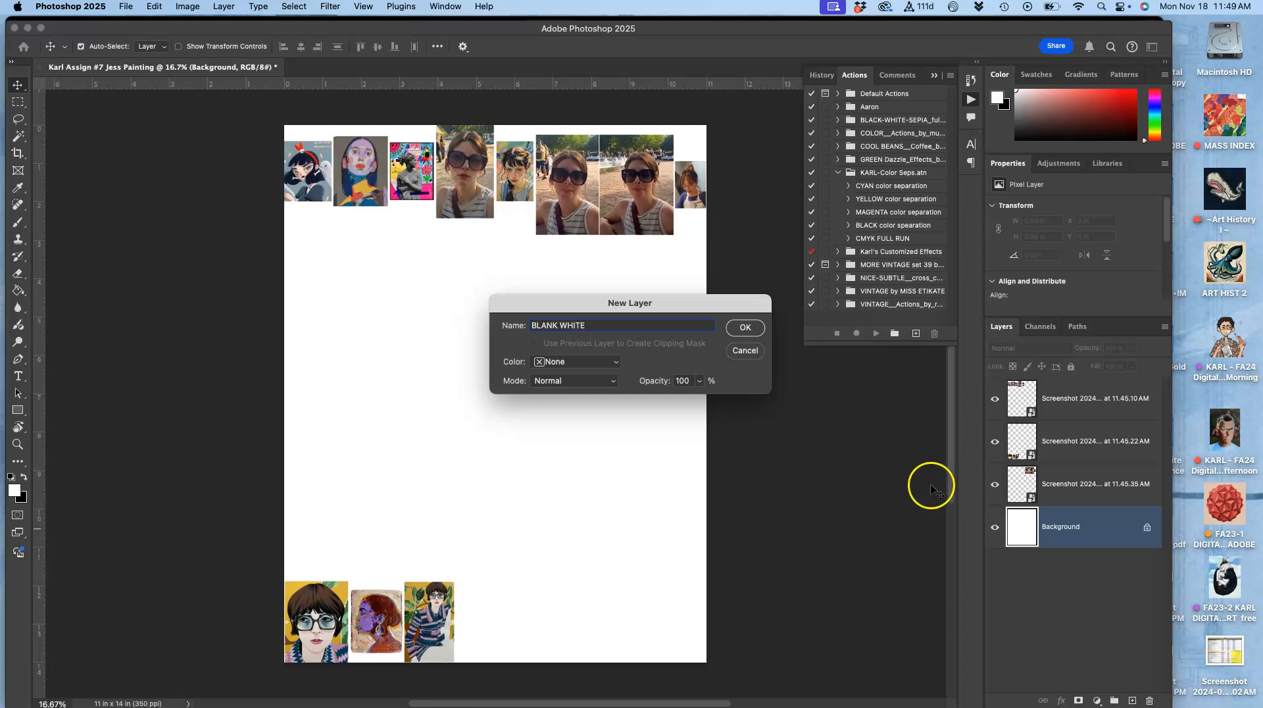
left_click(746, 327)
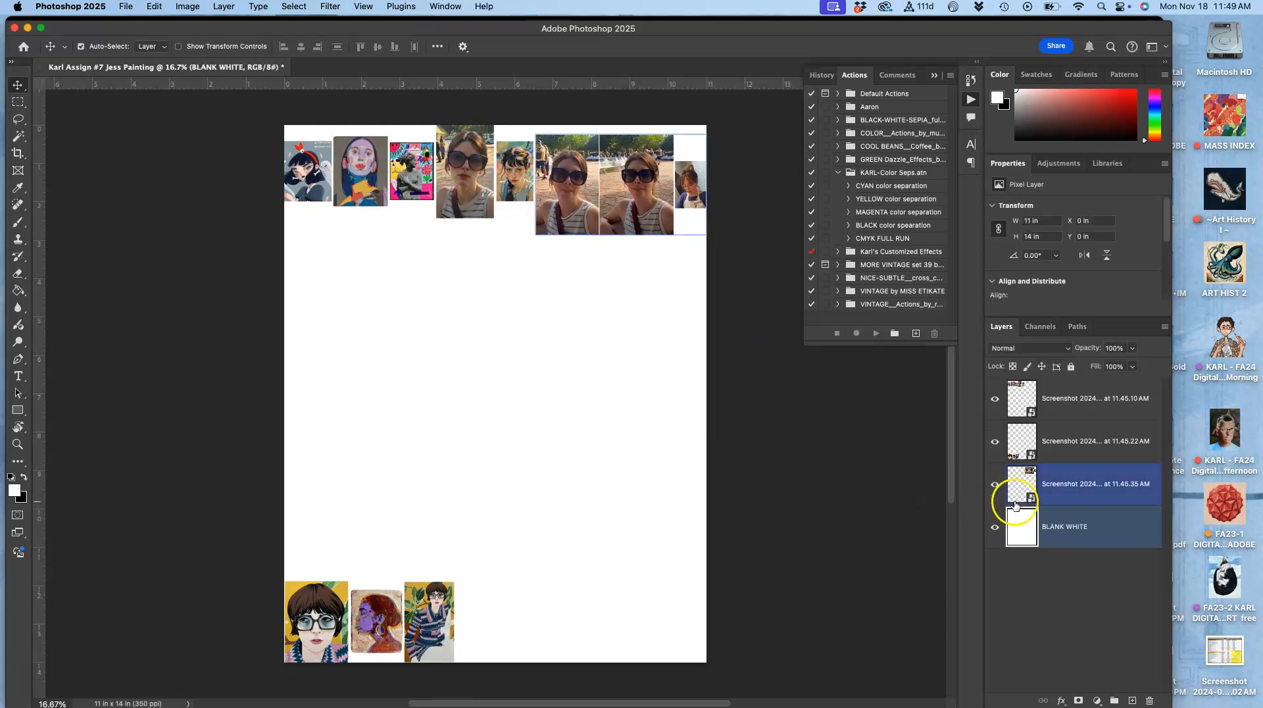
Step: Lock all pixels and position on the BLANK WHITE layer
left_click(1071, 367)
left_click(1086, 527)
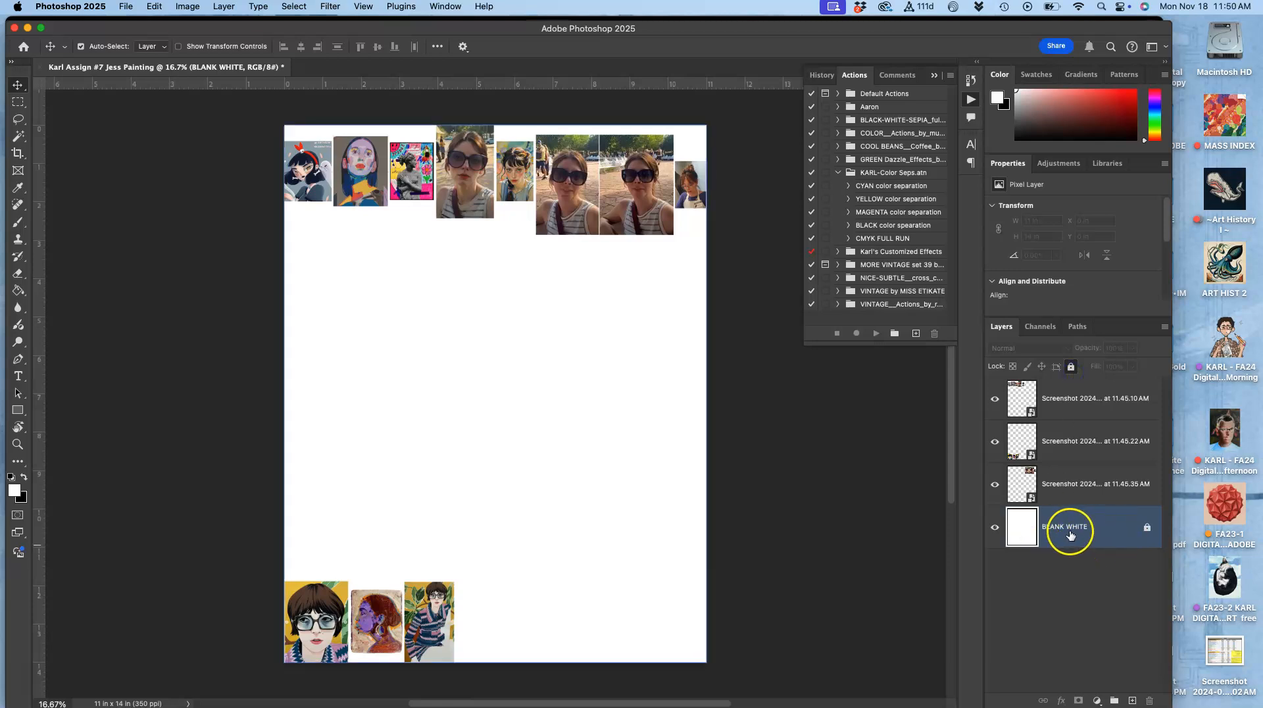
Step: Group the three screenshot reference layers into a locked group named References
left_click(1063, 489)
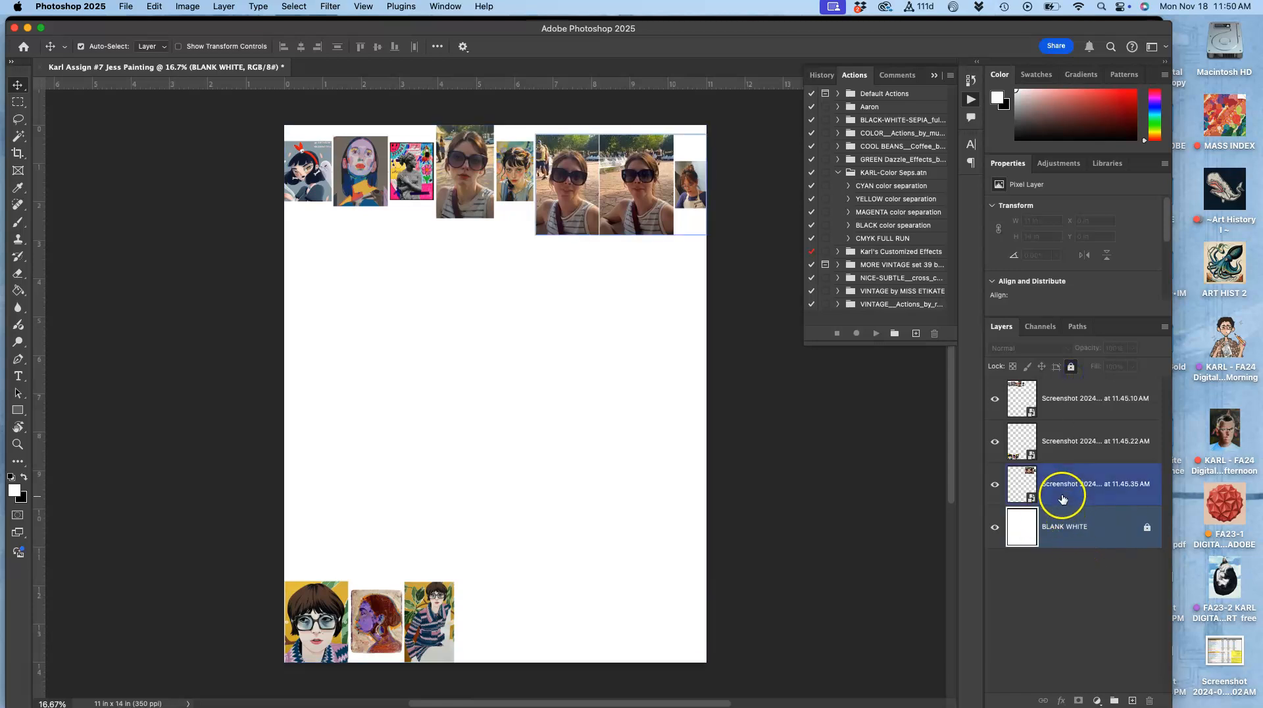
left_click(1055, 397, "super")
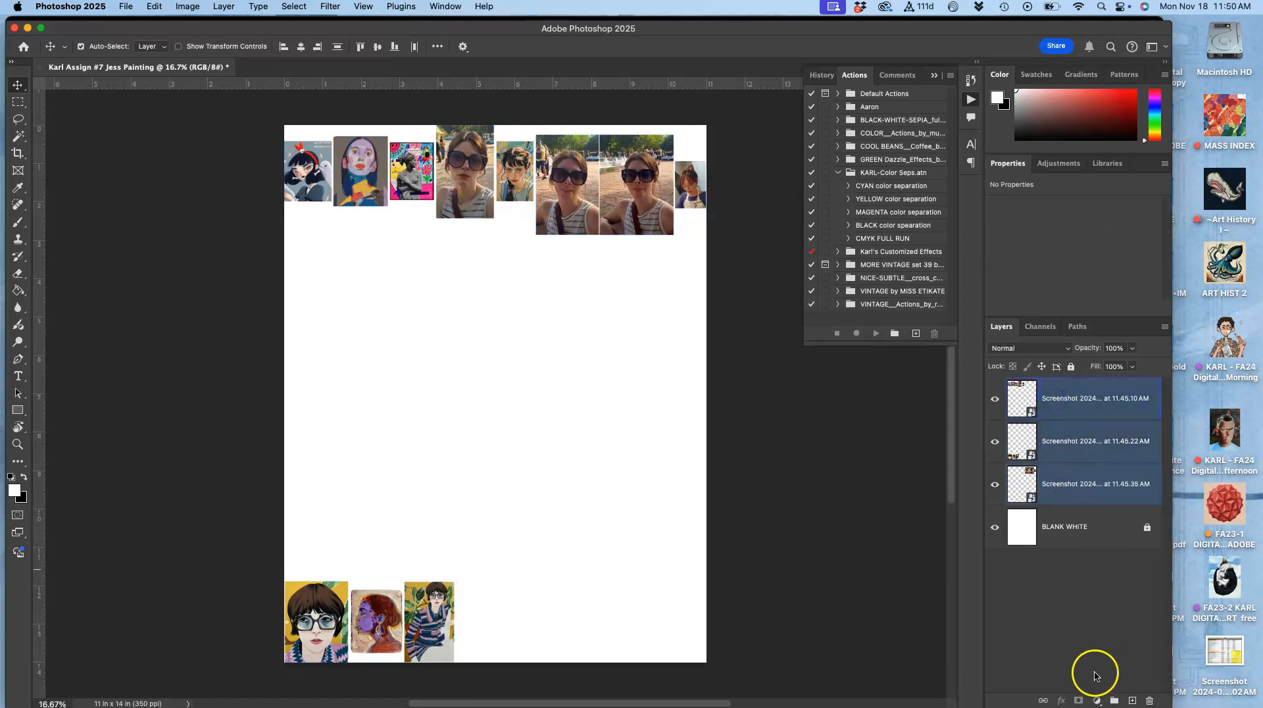
left_click(1113, 700)
left_click(1046, 386)
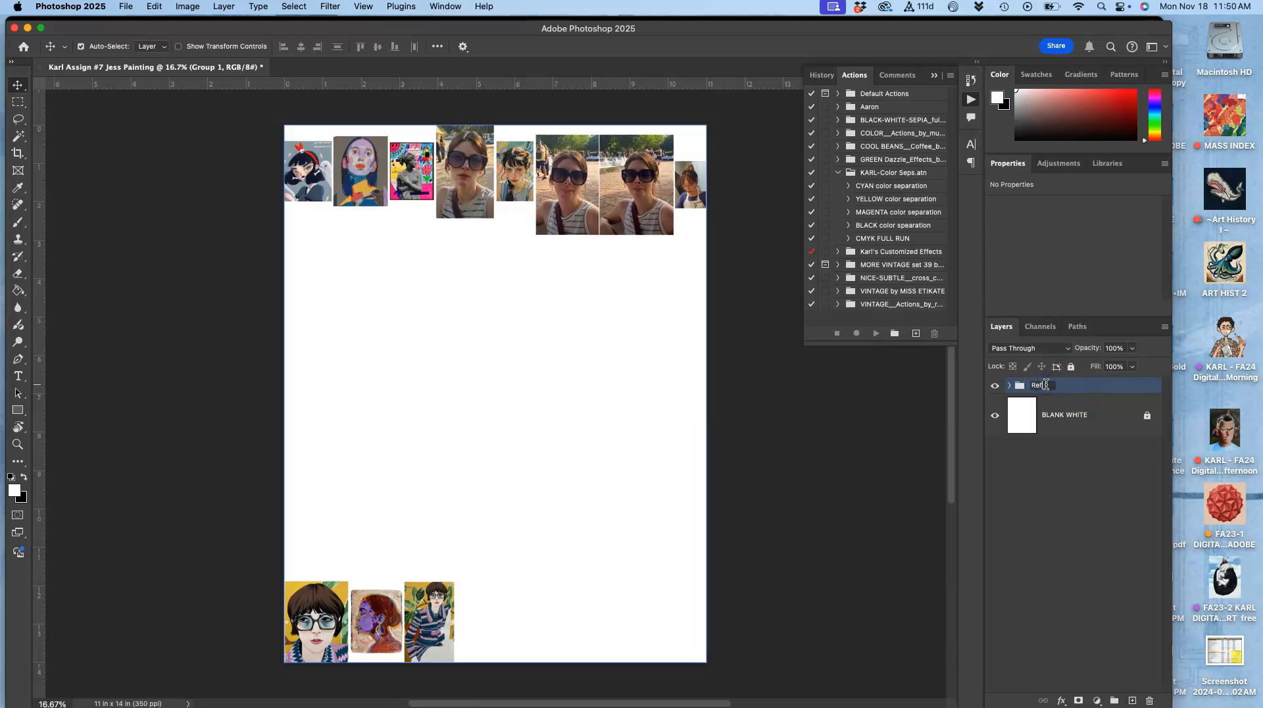
type("References")
key("Return")
left_click(1071, 367)
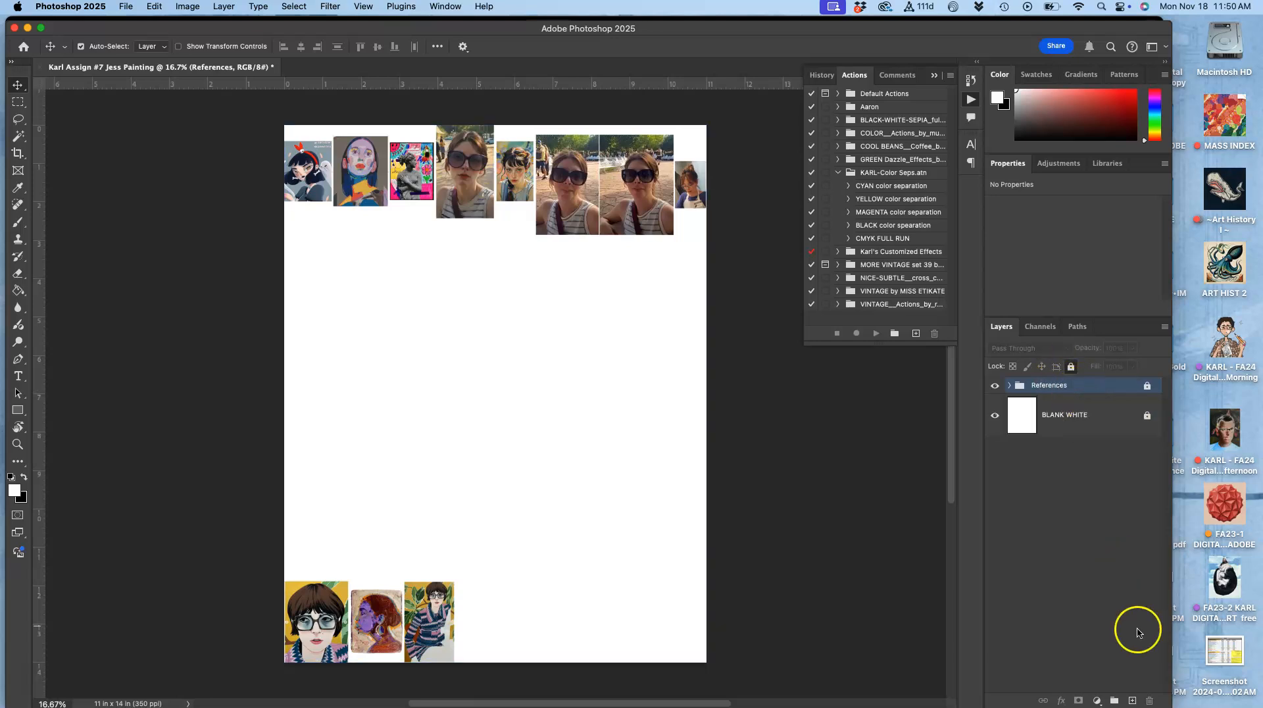
Step: Add a new layer named Sketch above the References group
left_click(1132, 701)
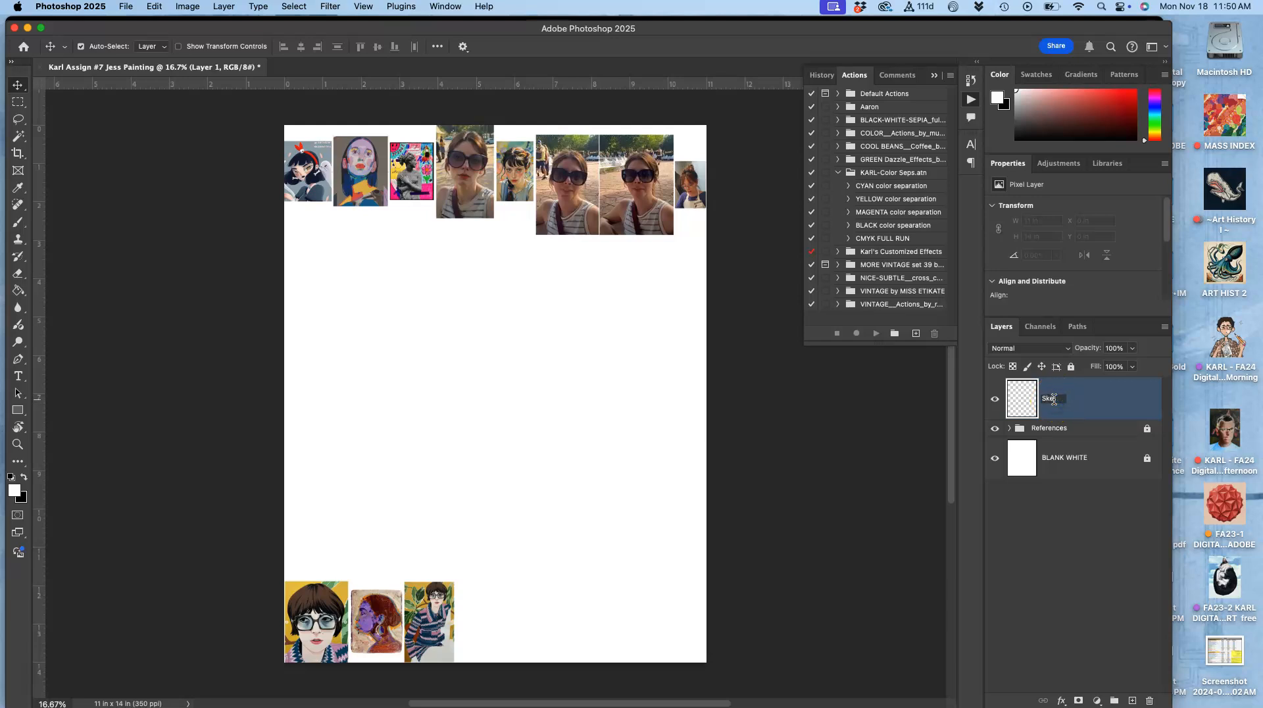
left_click(1085, 404)
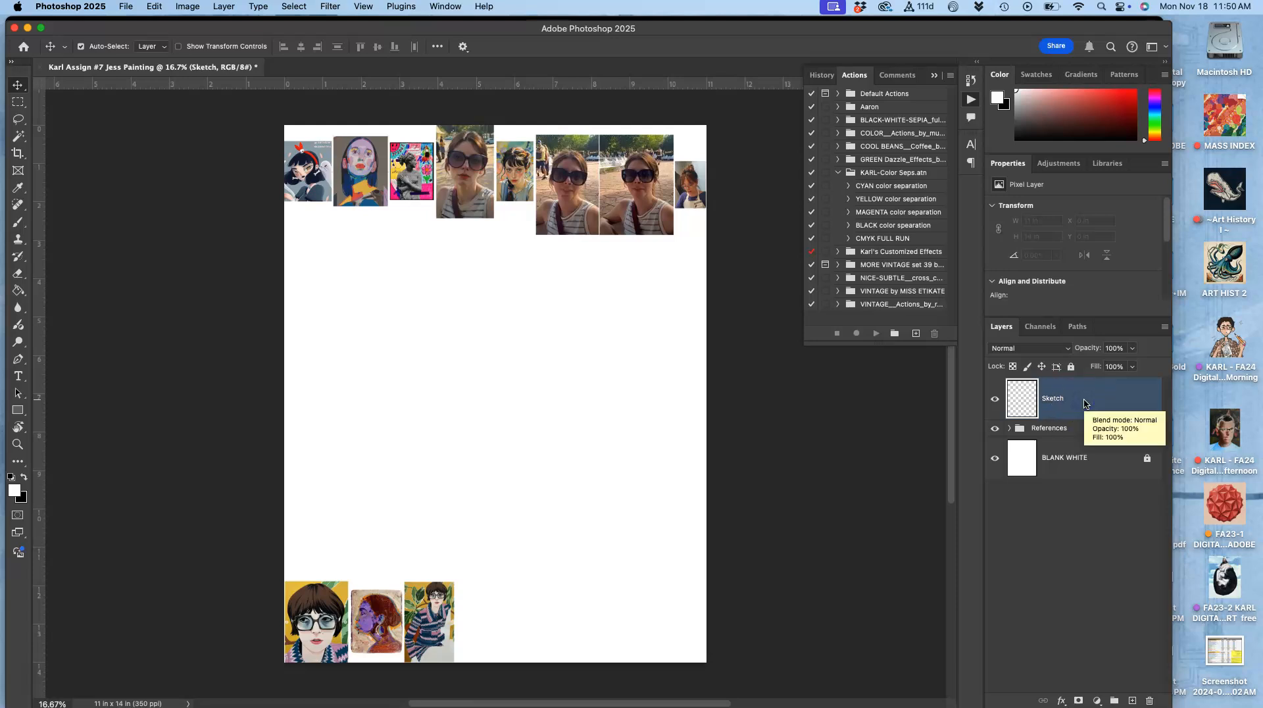
Step: Pick the Brush tool with a 94 px, 26% hardness round tip and black as the foreground colour
left_click(18, 223)
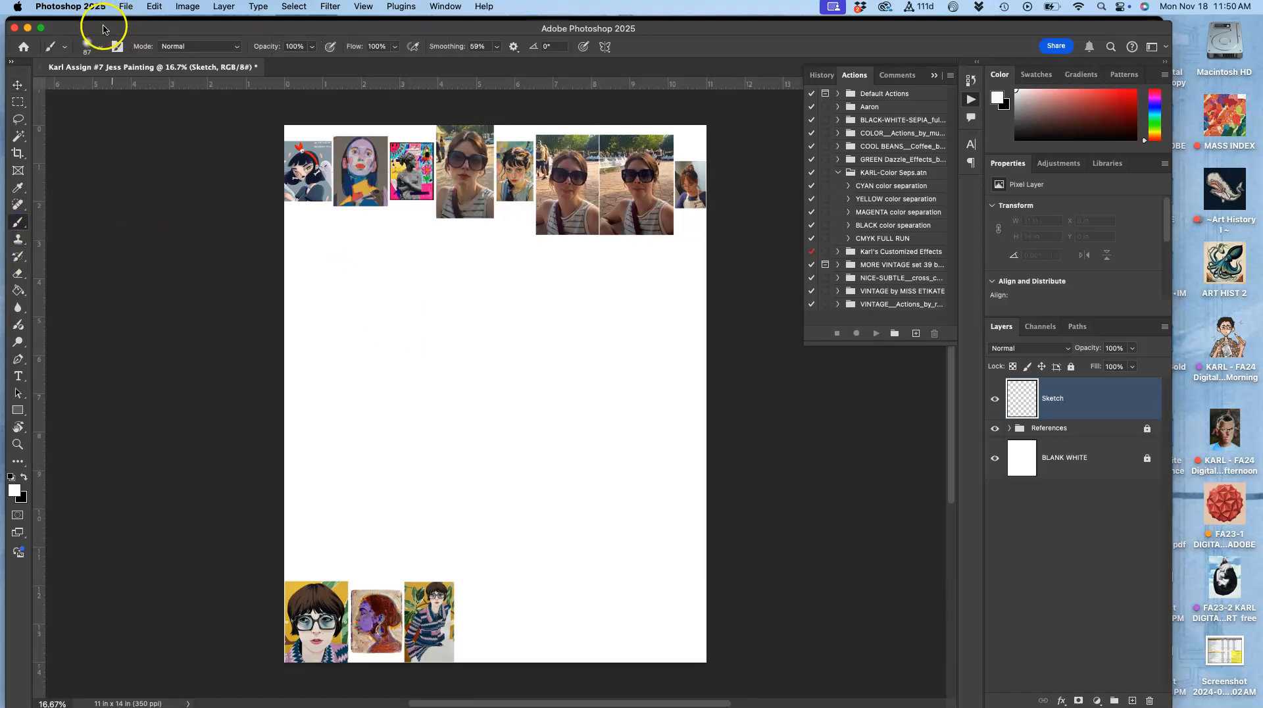
left_click(89, 47)
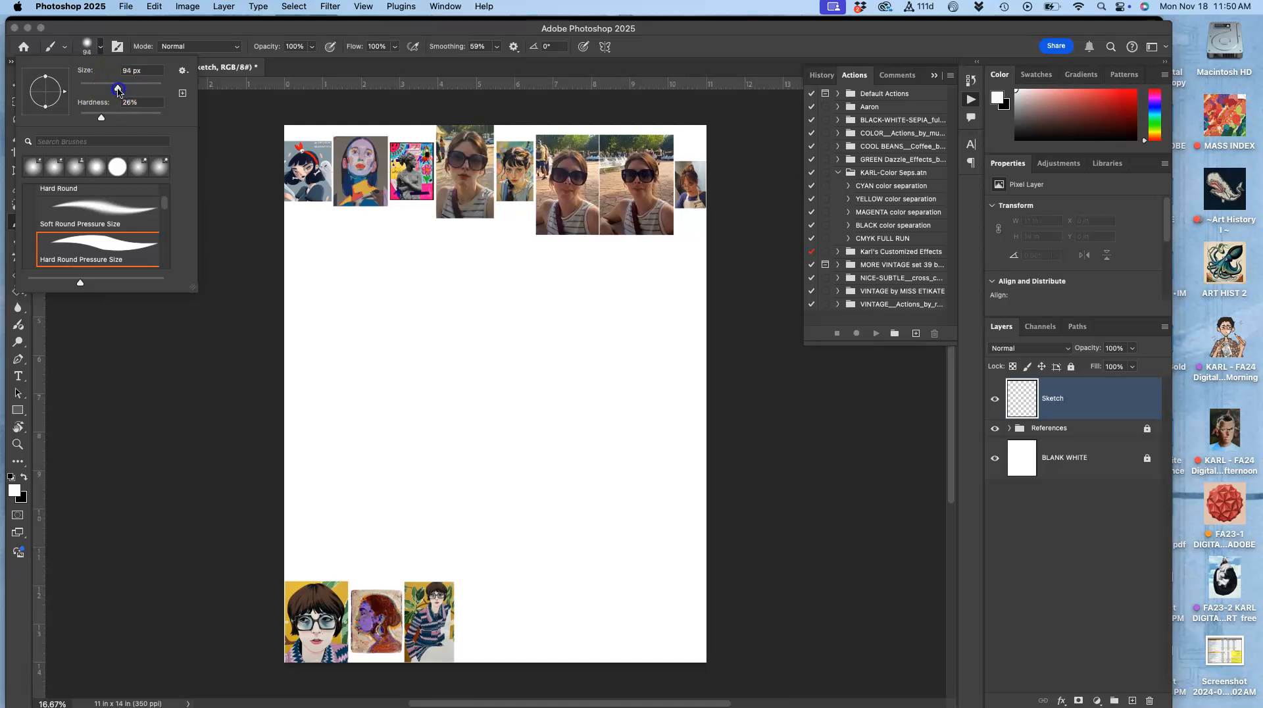
mouse_move(396, 257)
left_mouse_down()
mouse_move(417, 245)
mouse_move(408, 290)
mouse_move(423, 254)
left_mouse_up()
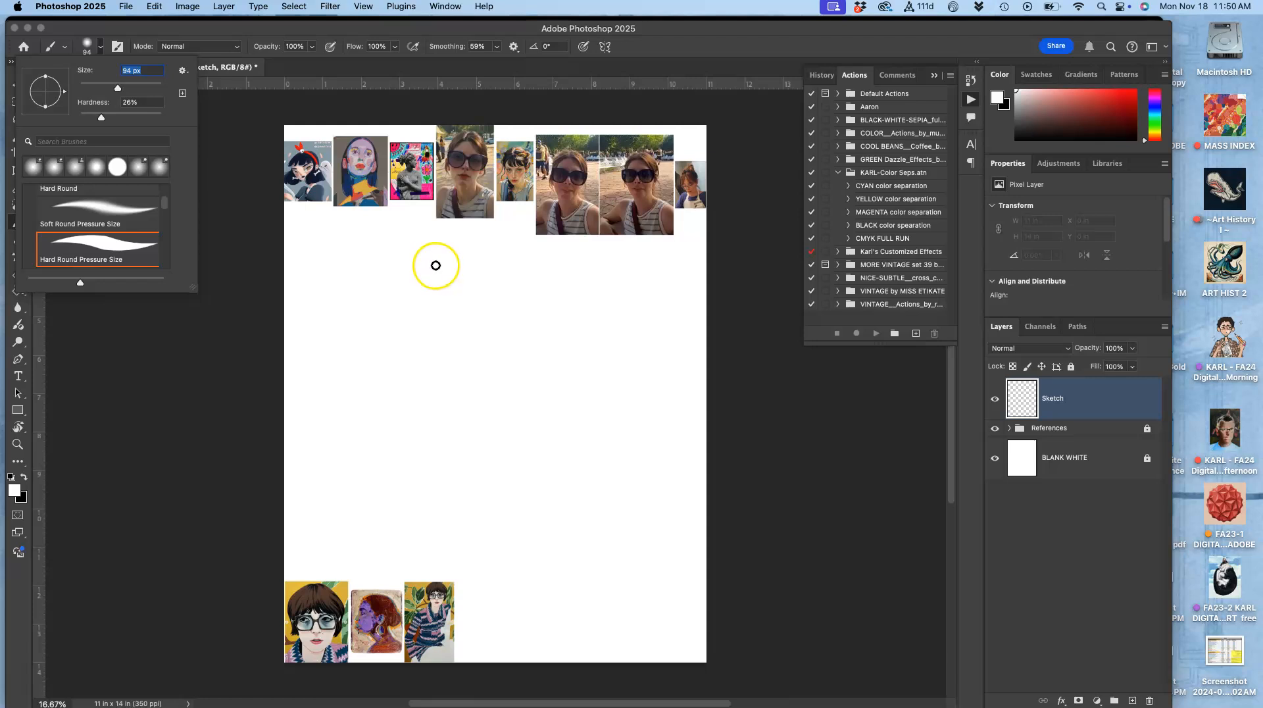
left_click(12, 478)
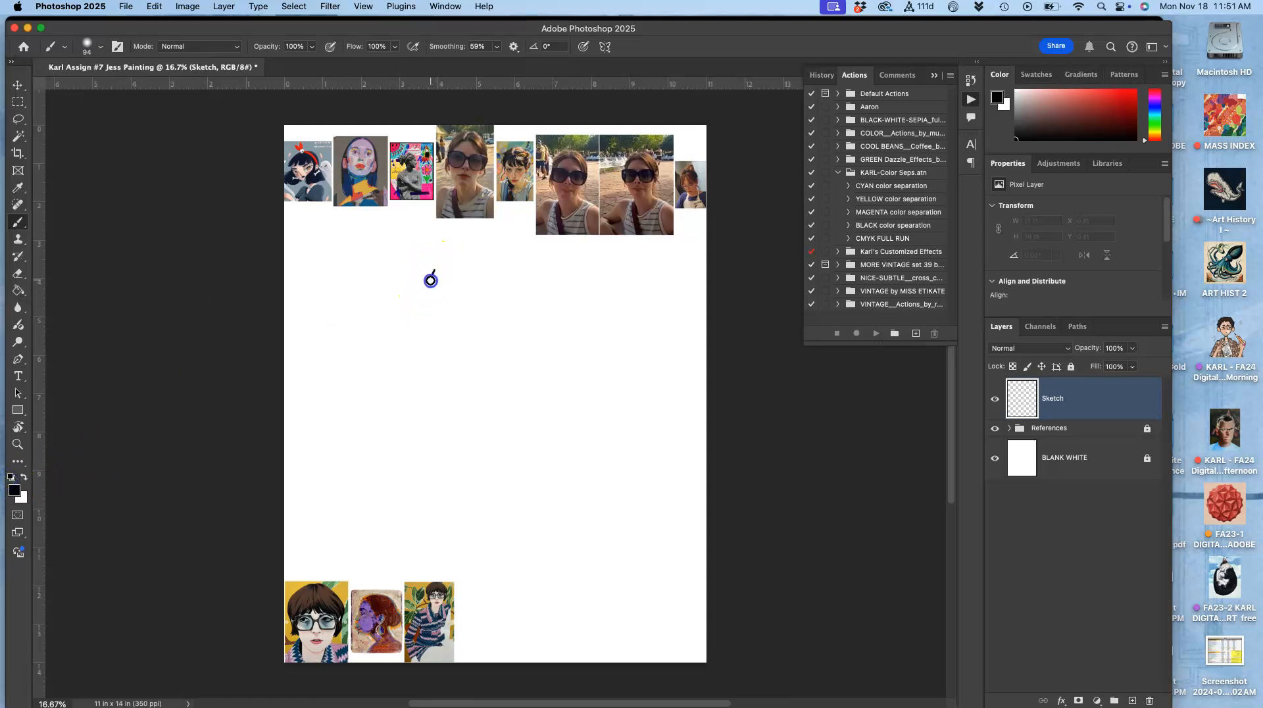
Step: Draw two test strokes on the Sketch layer and undo them
left_click_drag(423, 358, 427, 367)
mouse_move(459, 260)
left_mouse_down()
mouse_move(446, 304)
mouse_move(464, 409)
left_mouse_up()
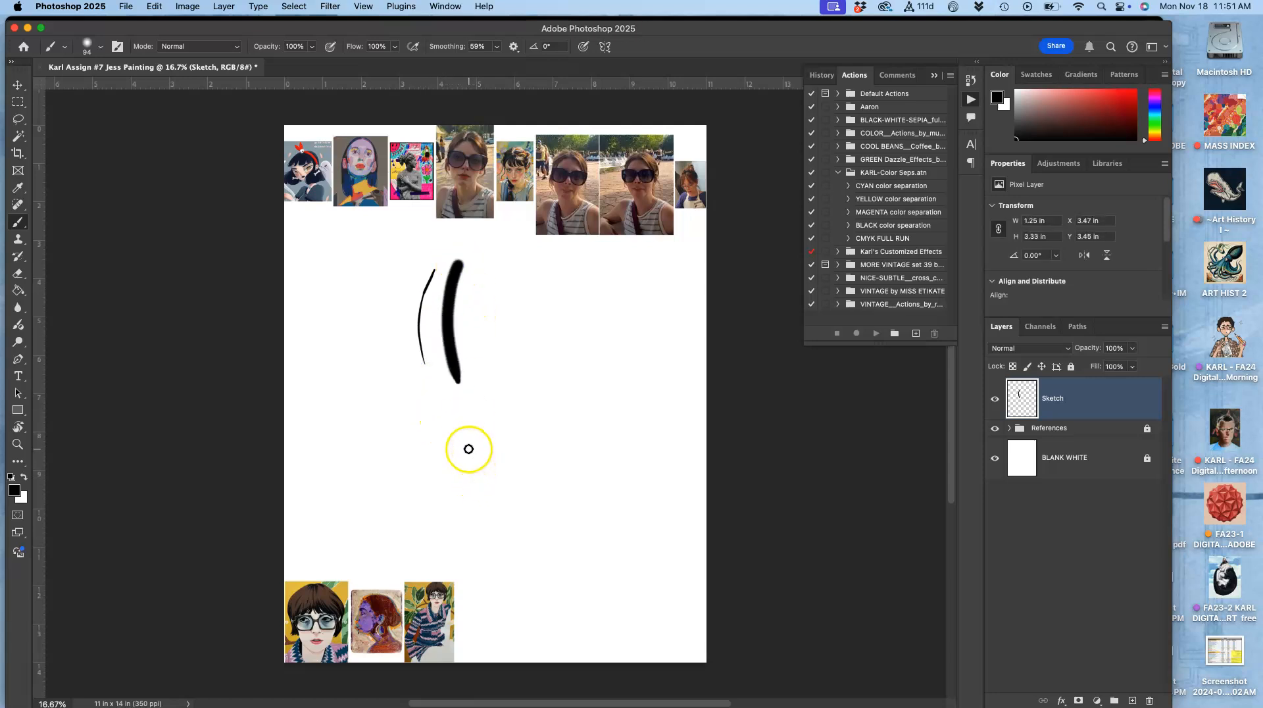
key("super+z")
key("super+z")
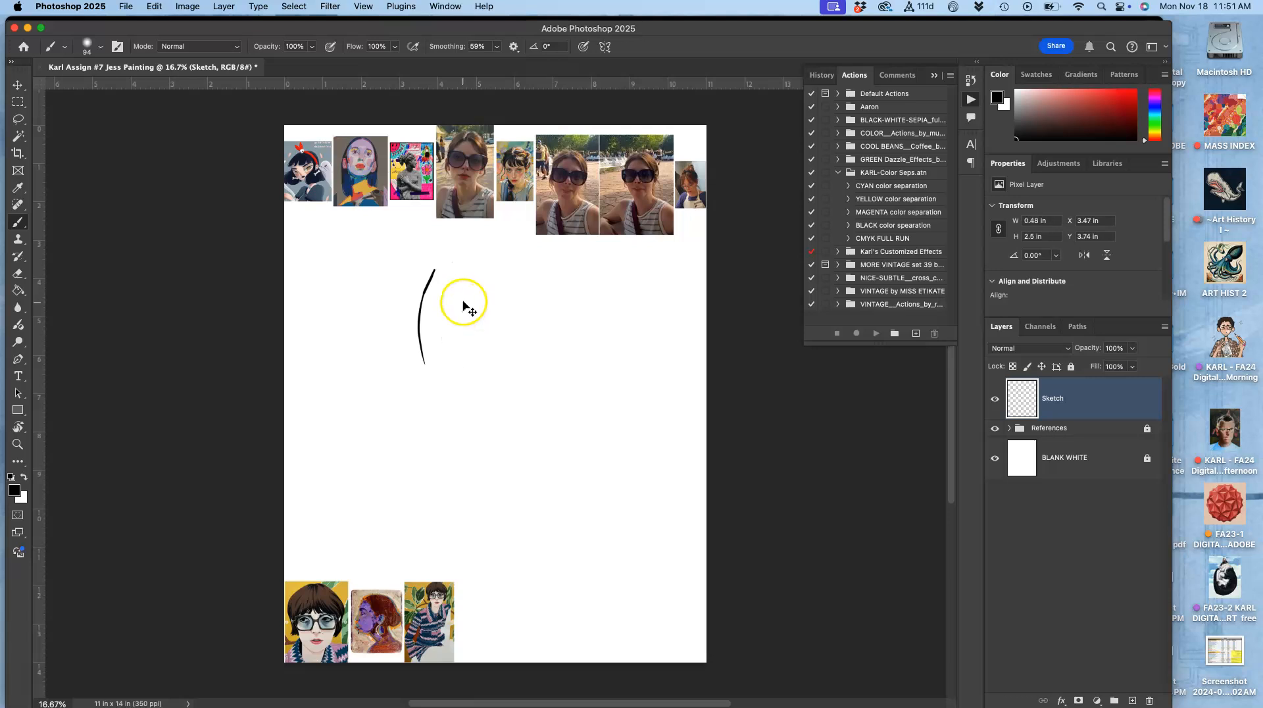
Step: Set brush smoothing to 0% and scribble loose black strokes in the middle of the canvas
left_click(498, 47)
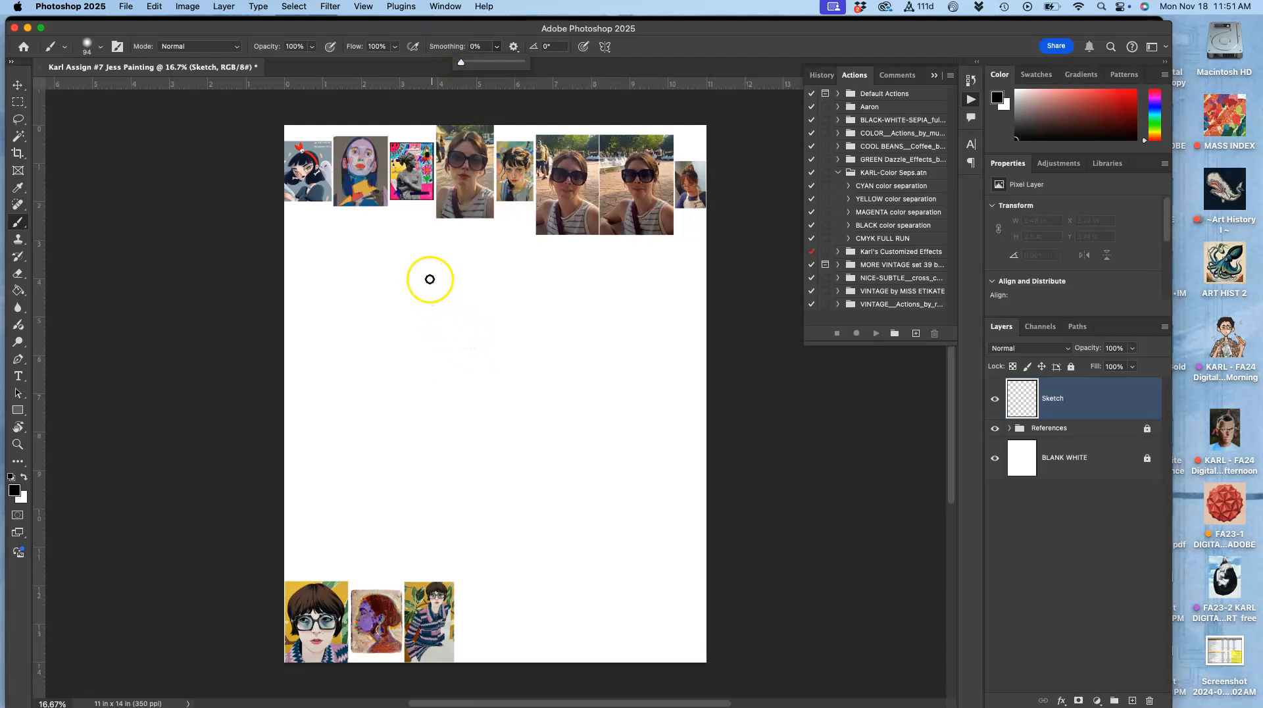
mouse_move(431, 263)
left_mouse_down()
mouse_move(423, 357)
mouse_move(454, 319)
mouse_move(451, 404)
left_mouse_up()
left_click_drag(465, 313, 464, 318)
left_click_drag(479, 295, 473, 321)
left_click_drag(492, 299, 493, 325)
mouse_move(476, 323)
left_mouse_down()
mouse_move(488, 337)
mouse_move(473, 328)
left_mouse_up()
left_click(443, 333)
left_click_drag(447, 373, 457, 375)
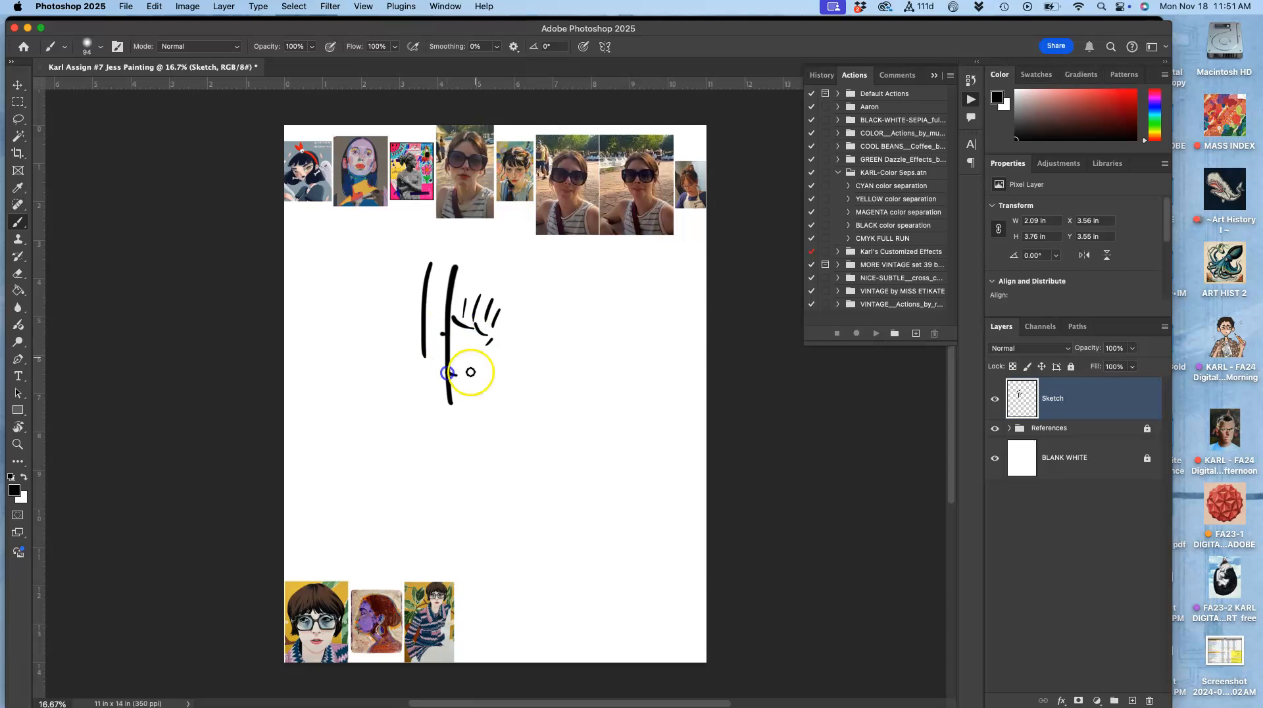
left_click_drag(516, 304, 521, 319)
left_click_drag(414, 321, 400, 409)
left_click_drag(458, 345, 445, 395)
left_click_drag(507, 361, 514, 377)
mouse_move(542, 370)
left_mouse_down()
mouse_move(533, 409)
mouse_move(552, 403)
left_mouse_up()
left_click_drag(474, 398, 518, 408)
mouse_move(473, 417)
left_mouse_down()
mouse_move(471, 437)
mouse_move(497, 460)
left_mouse_up()
left_click_drag(517, 448, 514, 451)
left_click_drag(481, 397, 508, 435)
left_click_drag(486, 370, 462, 419)
left_click_drag(459, 380, 444, 421)
left_click_drag(437, 383, 424, 390)
left_click_drag(460, 333, 445, 358)
mouse_move(484, 306)
left_mouse_down()
mouse_move(489, 359)
mouse_move(507, 337)
left_mouse_up()
left_click_drag(515, 306, 495, 366)
left_click_drag(548, 320, 532, 375)
left_click_drag(562, 353, 508, 439)
mouse_move(490, 389)
left_mouse_down()
mouse_move(491, 443)
mouse_move(456, 454)
left_mouse_up()
mouse_move(447, 355)
left_mouse_down()
mouse_move(410, 403)
mouse_move(385, 336)
mouse_move(359, 343)
left_mouse_up()
mouse_move(372, 355)
left_mouse_down()
mouse_move(360, 380)
mouse_move(382, 374)
left_mouse_up()
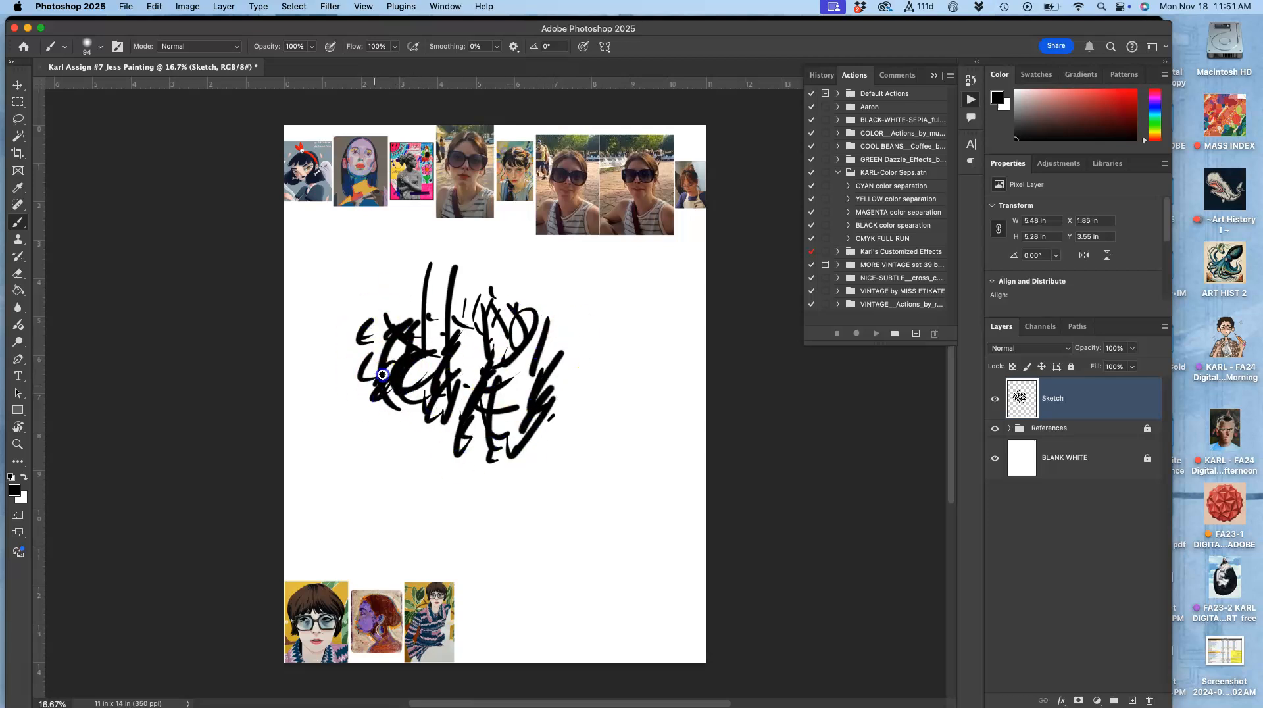
Step: Add more scribbled strokes and scattered dots around the central mass of marks
left_click_drag(375, 266, 376, 272)
left_click_drag(380, 265, 381, 271)
left_click_drag(381, 279, 373, 283)
left_click_drag(380, 288, 389, 292)
left_click_drag(420, 261, 408, 275)
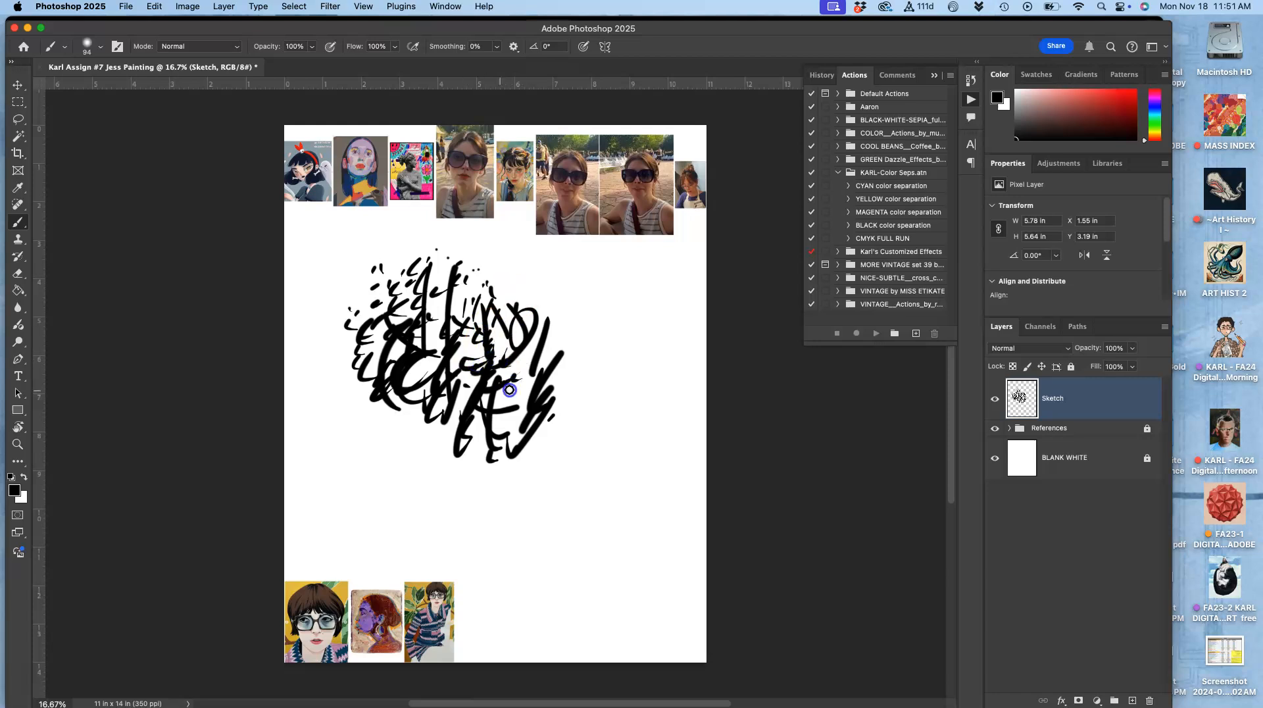
mouse_move(425, 428)
left_mouse_down()
mouse_move(416, 398)
mouse_move(447, 405)
mouse_move(492, 346)
mouse_move(520, 332)
mouse_move(530, 388)
mouse_move(577, 361)
mouse_move(543, 412)
left_mouse_up()
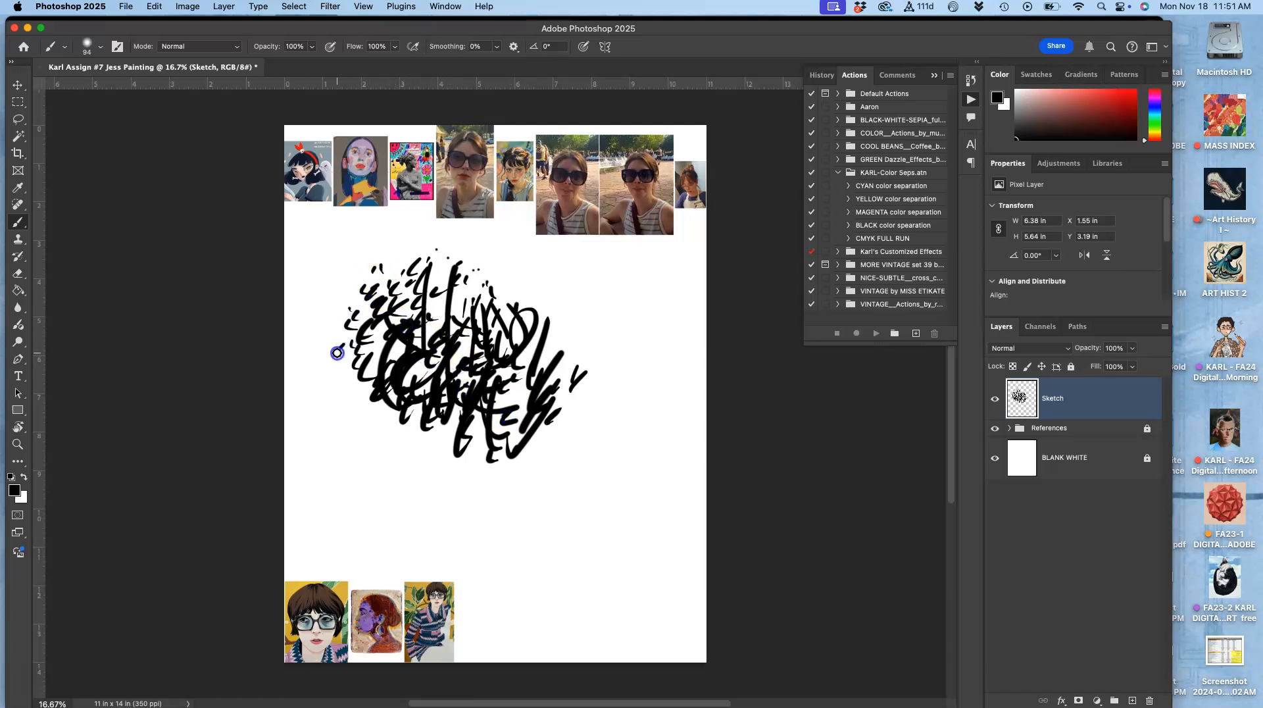
mouse_move(346, 309)
left_mouse_down()
mouse_move(376, 347)
mouse_move(401, 304)
mouse_move(427, 330)
mouse_move(426, 307)
mouse_move(455, 315)
mouse_move(507, 306)
left_mouse_up()
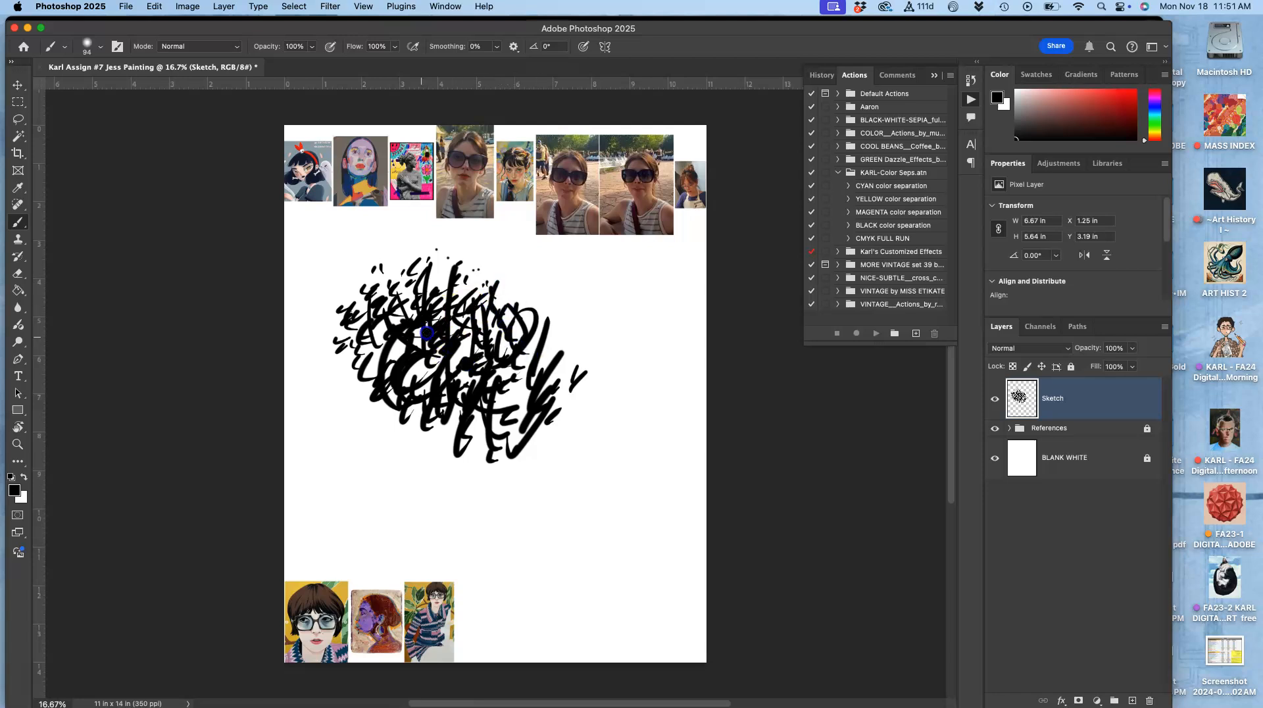
mouse_move(377, 322)
left_mouse_down()
mouse_move(414, 294)
mouse_move(409, 319)
mouse_move(540, 362)
mouse_move(519, 379)
mouse_move(519, 347)
mouse_move(558, 366)
mouse_move(528, 398)
mouse_move(516, 446)
mouse_move(475, 444)
left_mouse_up()
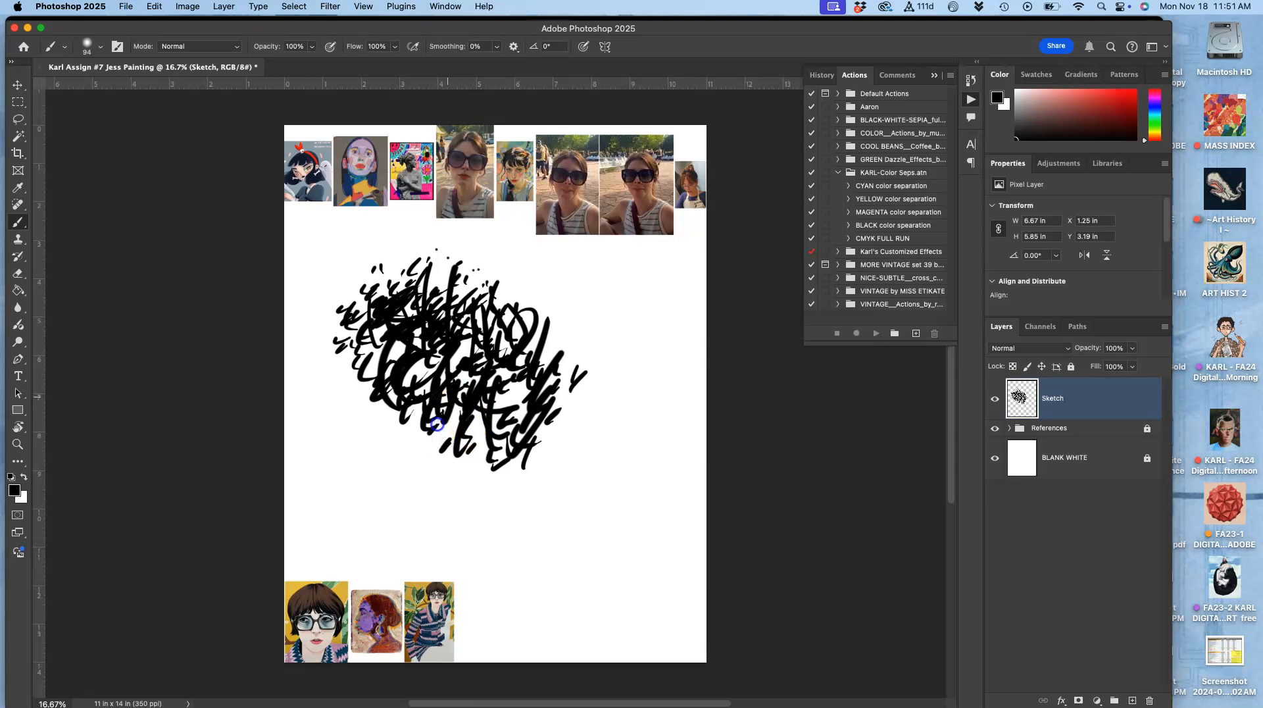
mouse_move(403, 383)
left_mouse_down()
mouse_move(364, 406)
mouse_move(409, 410)
left_mouse_up()
mouse_move(356, 364)
left_mouse_down()
mouse_move(363, 416)
mouse_move(408, 415)
mouse_move(376, 443)
mouse_move(420, 434)
left_mouse_up()
left_click(572, 352)
left_click(598, 340)
left_click(623, 333)
left_click(565, 350)
left_click(565, 328)
left_click(581, 315)
left_click(592, 314)
left_click(541, 289)
left_click_drag(584, 327, 592, 337)
left_click(601, 365)
left_click_drag(602, 395, 602, 400)
left_click_drag(570, 412, 563, 416)
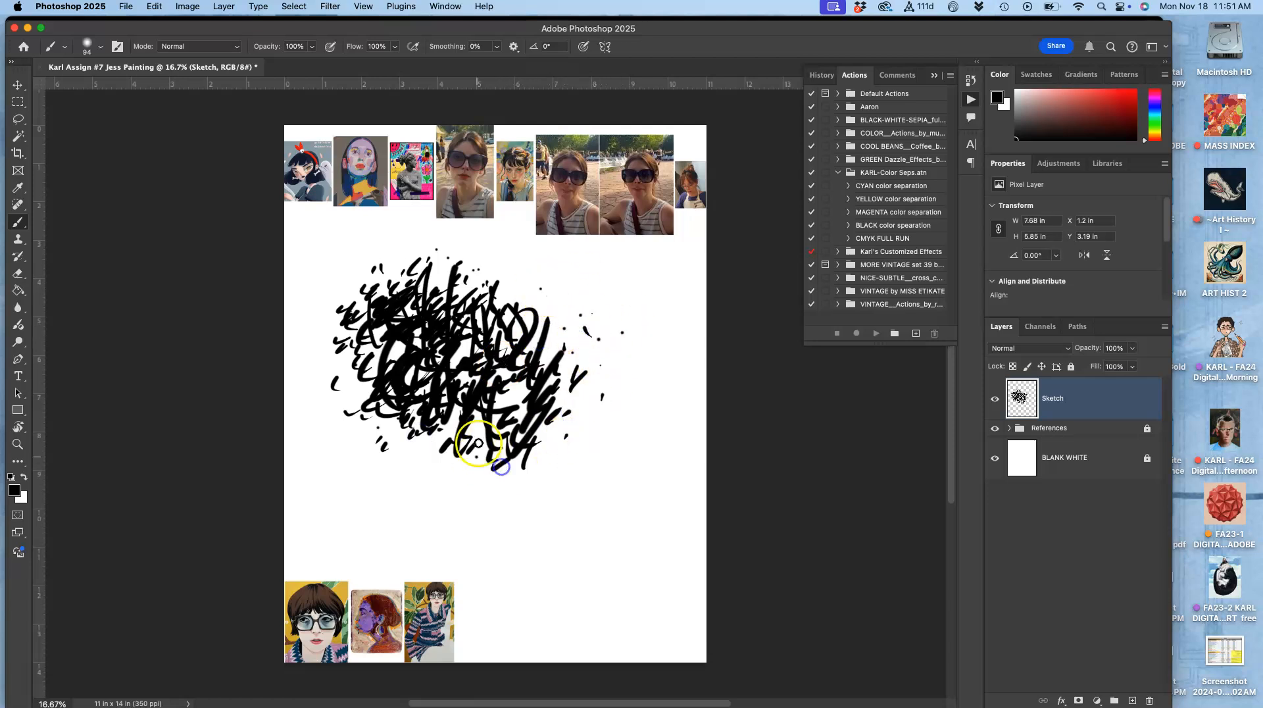
left_click(341, 386)
left_click(324, 359)
left_click(335, 380)
left_click(335, 301)
left_click(347, 280)
left_click_drag(373, 288, 384, 305)
left_click(326, 325)
left_click(320, 330)
left_click(304, 350)
left_click(413, 380)
left_click(332, 367)
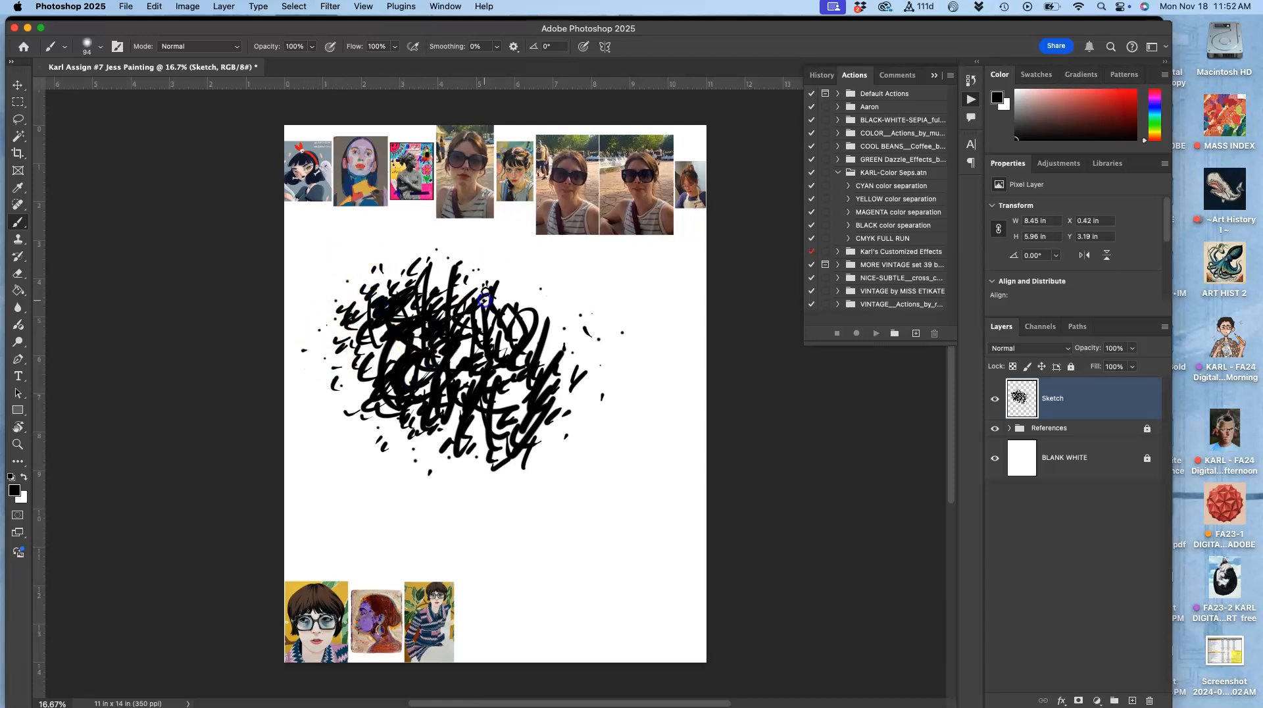
left_click(483, 372)
mouse_move(497, 378)
left_mouse_down()
mouse_move(503, 411)
mouse_move(456, 413)
mouse_move(464, 480)
left_mouse_up()
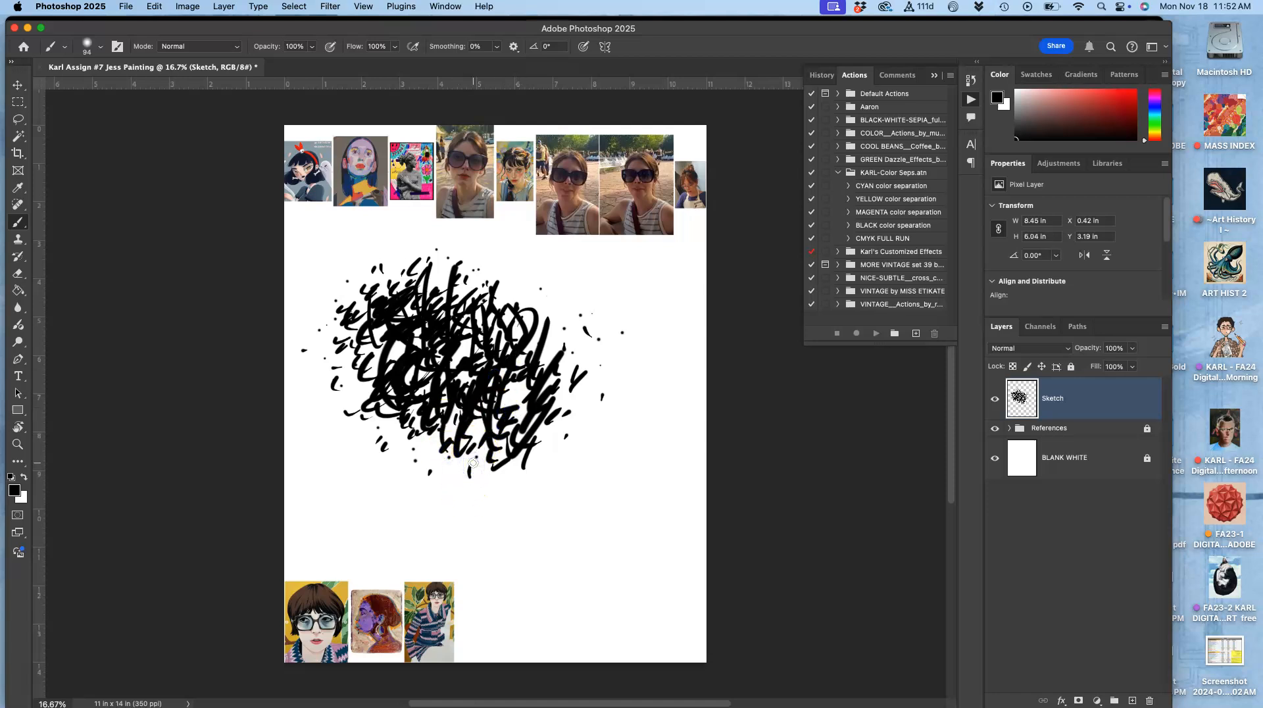
mouse_move(333, 309)
left_mouse_down()
mouse_move(352, 388)
mouse_move(379, 337)
mouse_move(428, 368)
mouse_move(473, 353)
mouse_move(532, 372)
mouse_move(519, 404)
mouse_move(515, 382)
mouse_move(534, 407)
mouse_move(574, 394)
left_mouse_up()
mouse_move(468, 245)
left_mouse_down()
mouse_move(431, 352)
mouse_move(453, 290)
mouse_move(440, 309)
left_mouse_up()
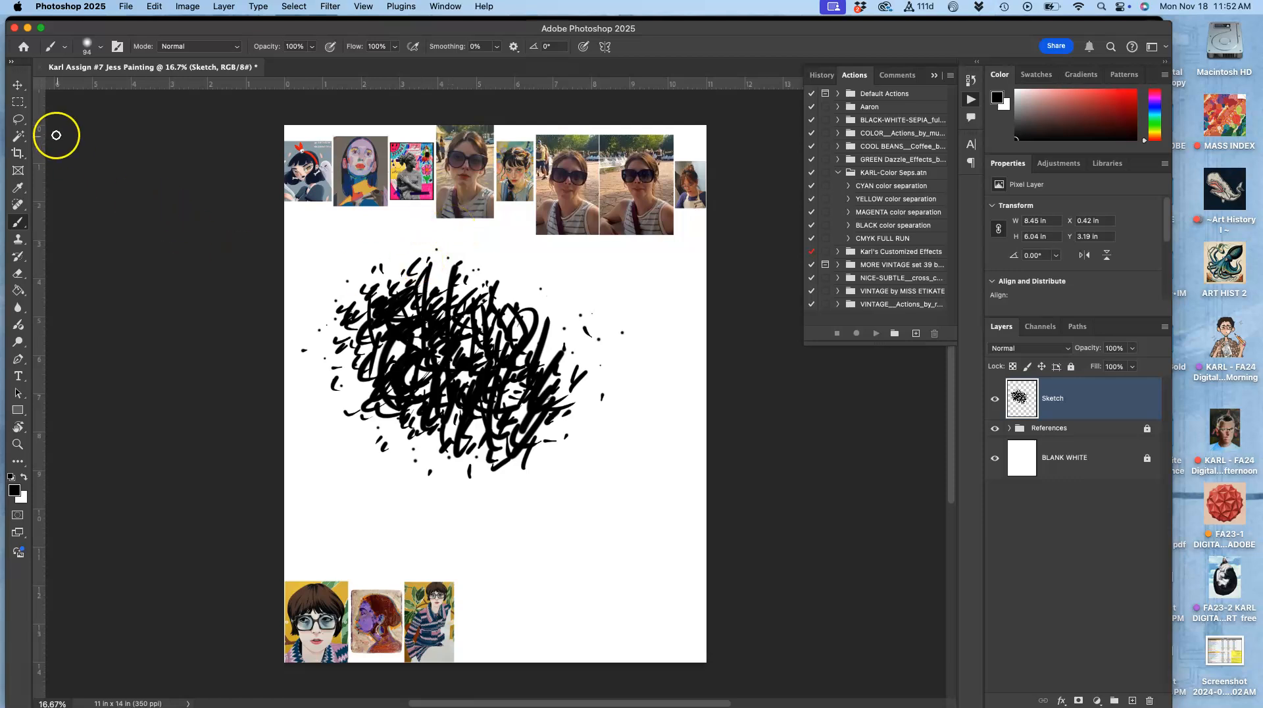
Step: Select the scribbled area with a rectangular marquee and copy it
left_click(20, 102)
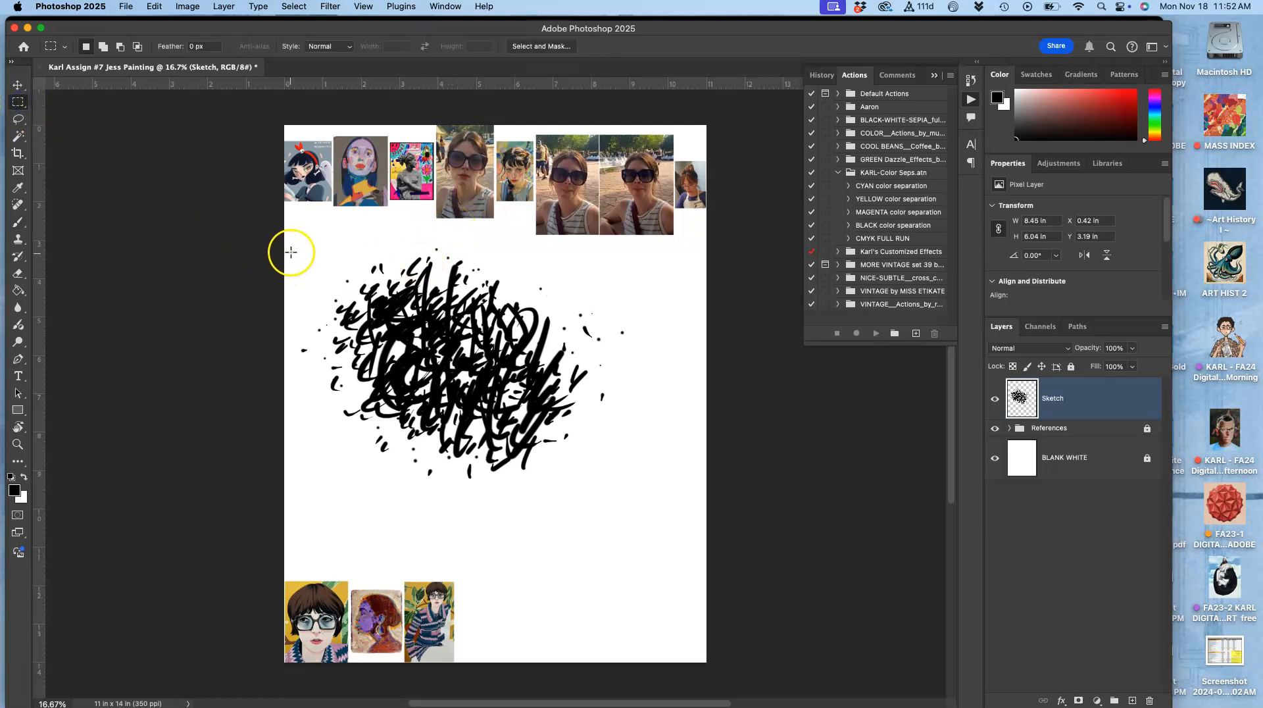
left_click_drag(293, 238, 633, 525)
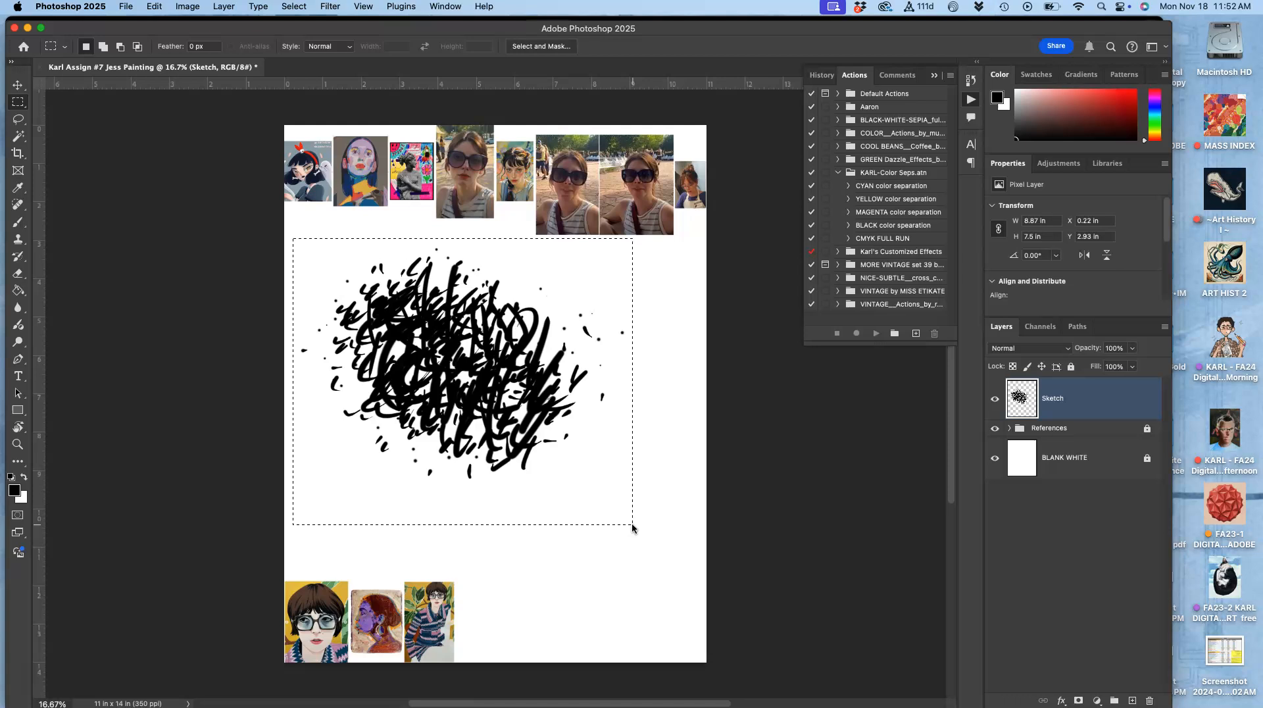
key("super+t")
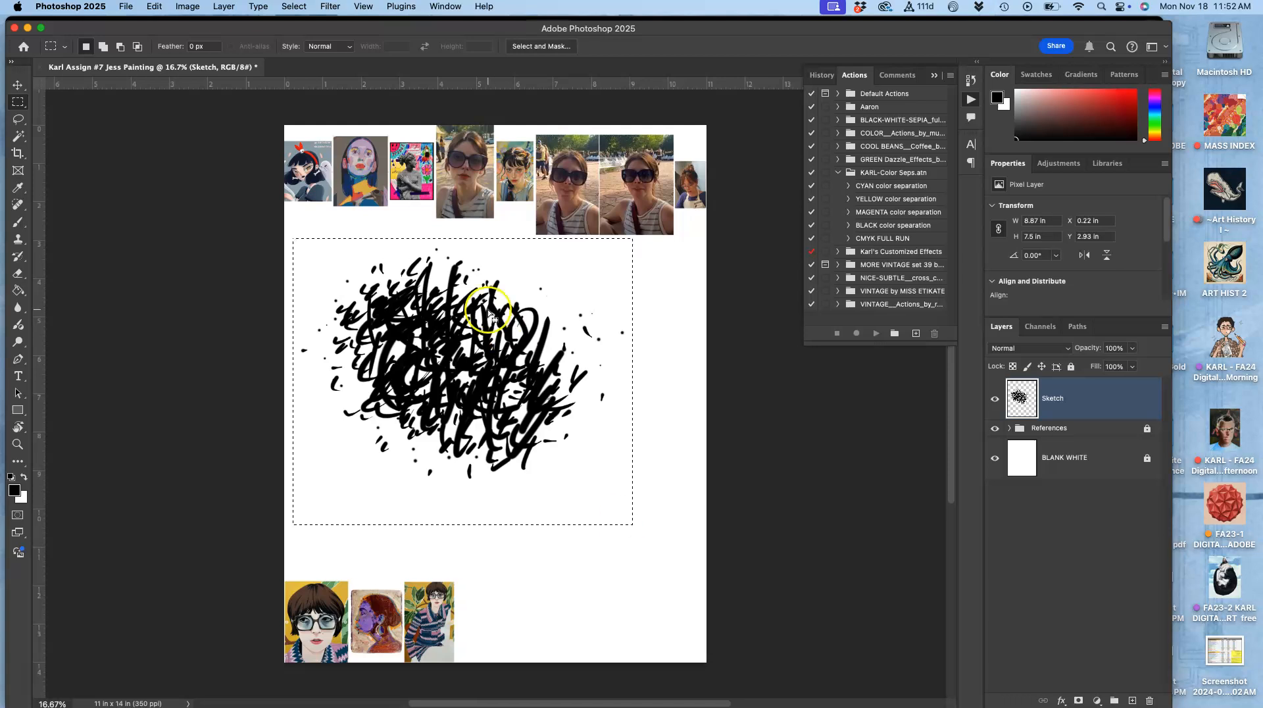
Step: Create a new document named Karl Brush from the clipboard-sized preset
left_click(129, 7)
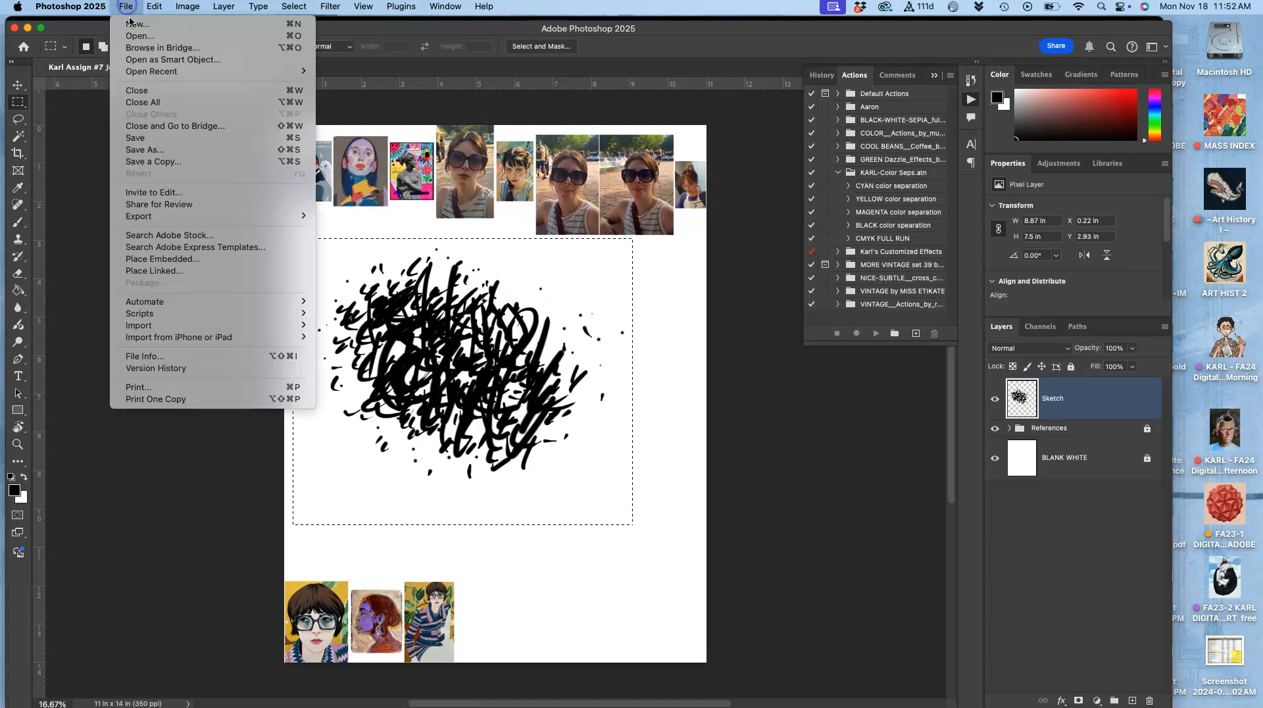
left_click(132, 33)
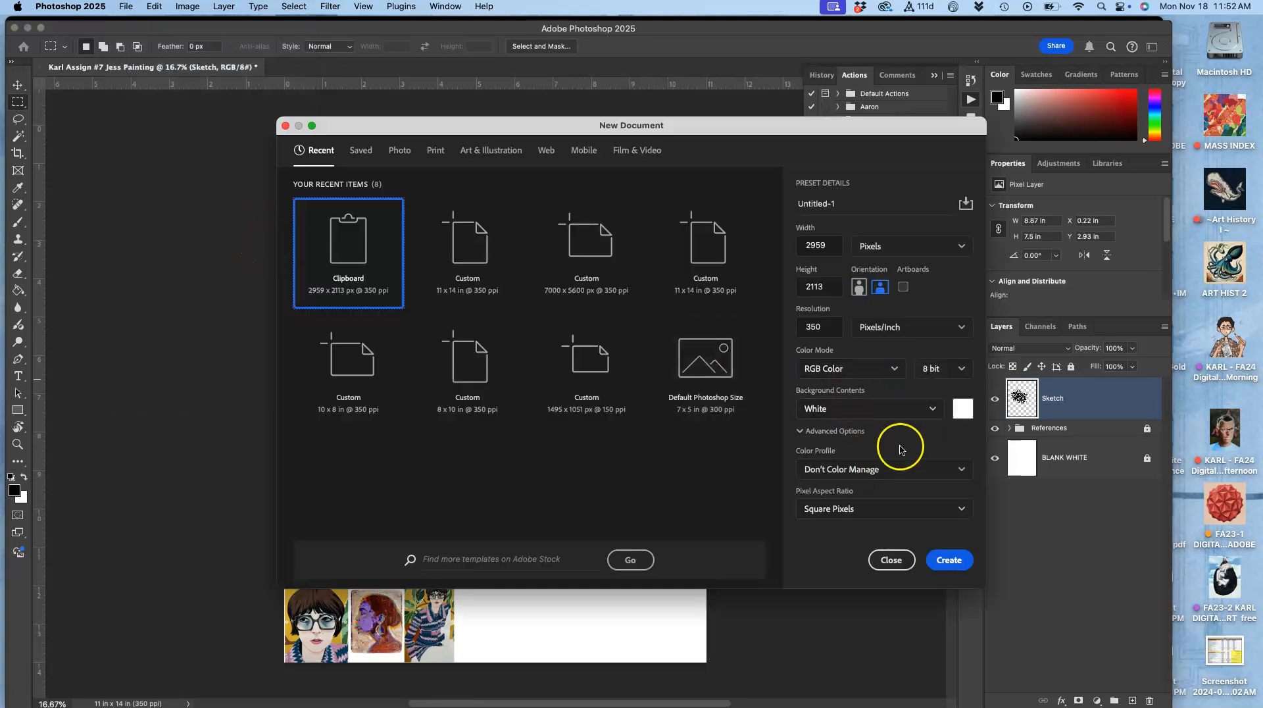
left_click(817, 202)
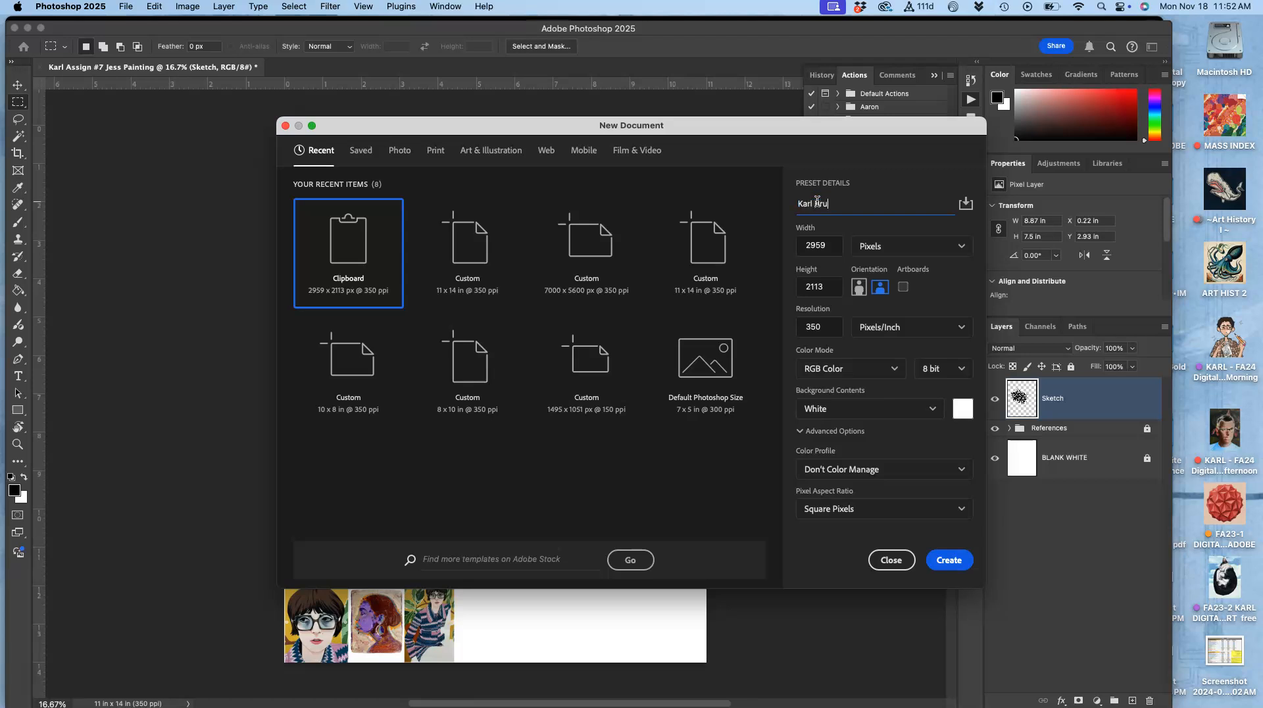
left_click(948, 560)
Step: Paste the copied scribbles into the Karl Brush document
key("super+v")
key("super+b")
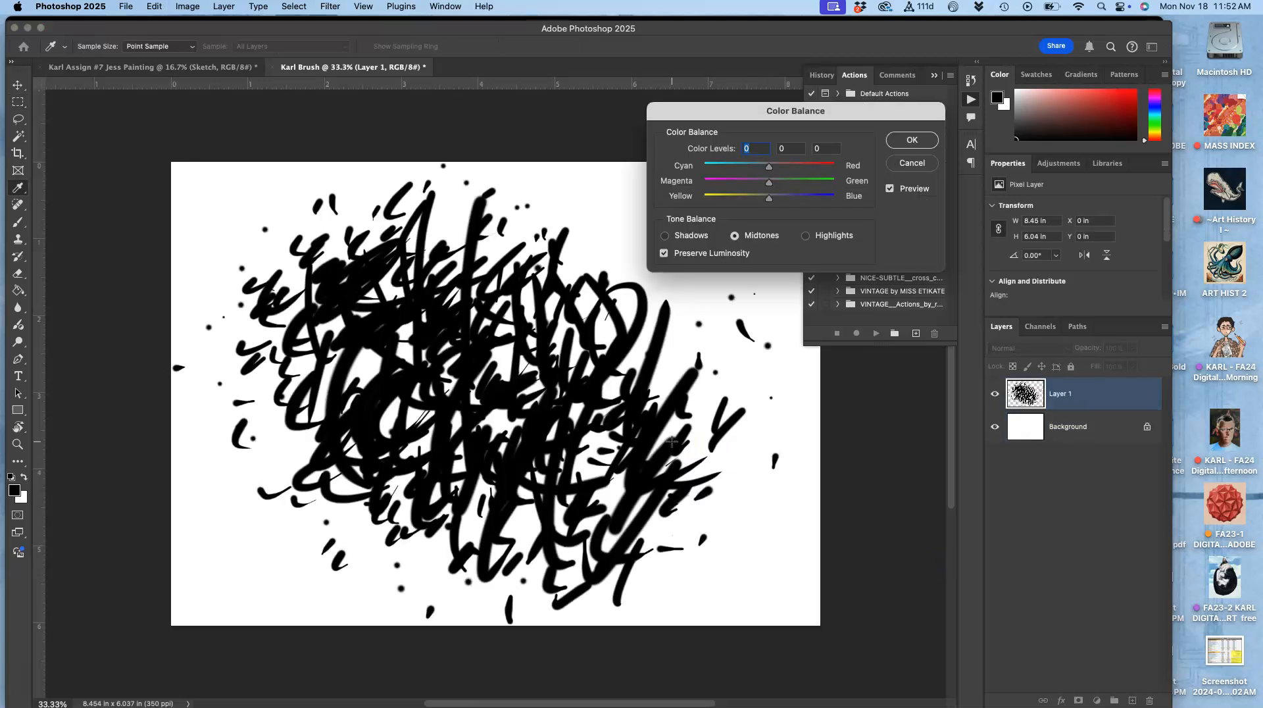
left_click(919, 141)
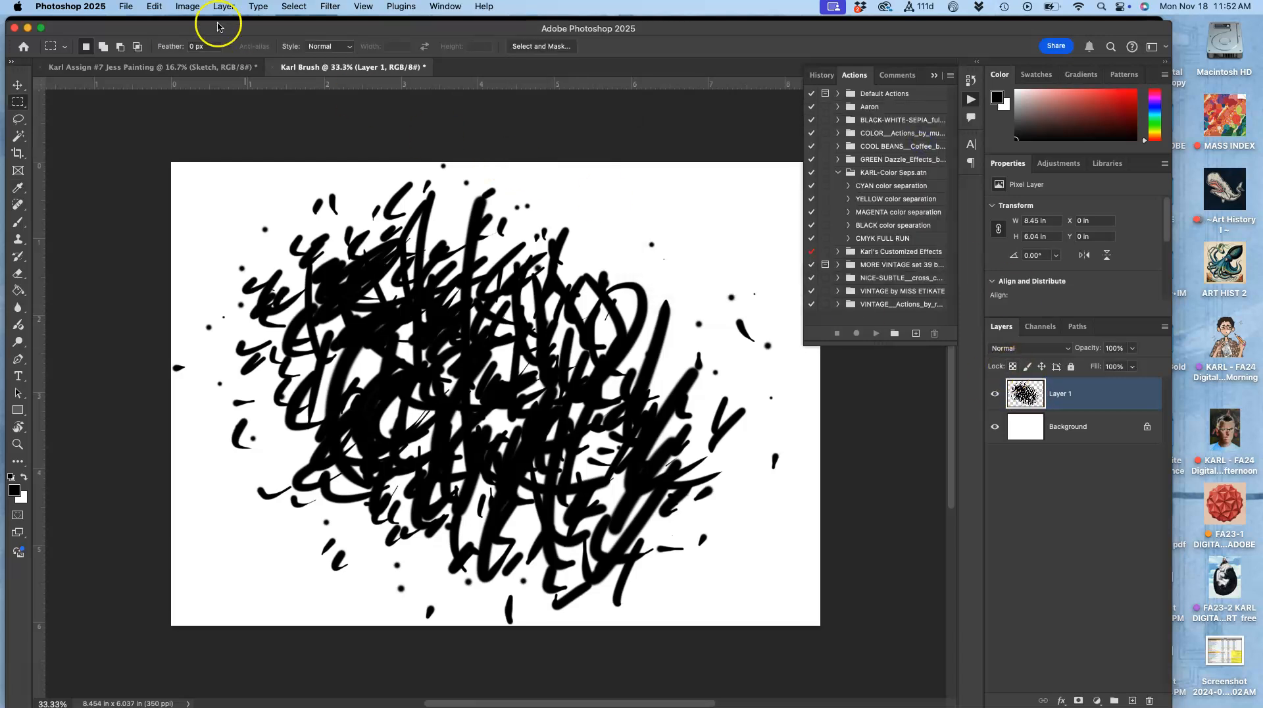
Step: Define the copied scribbles as a new brush preset named Karl Brush
left_click(156, 7)
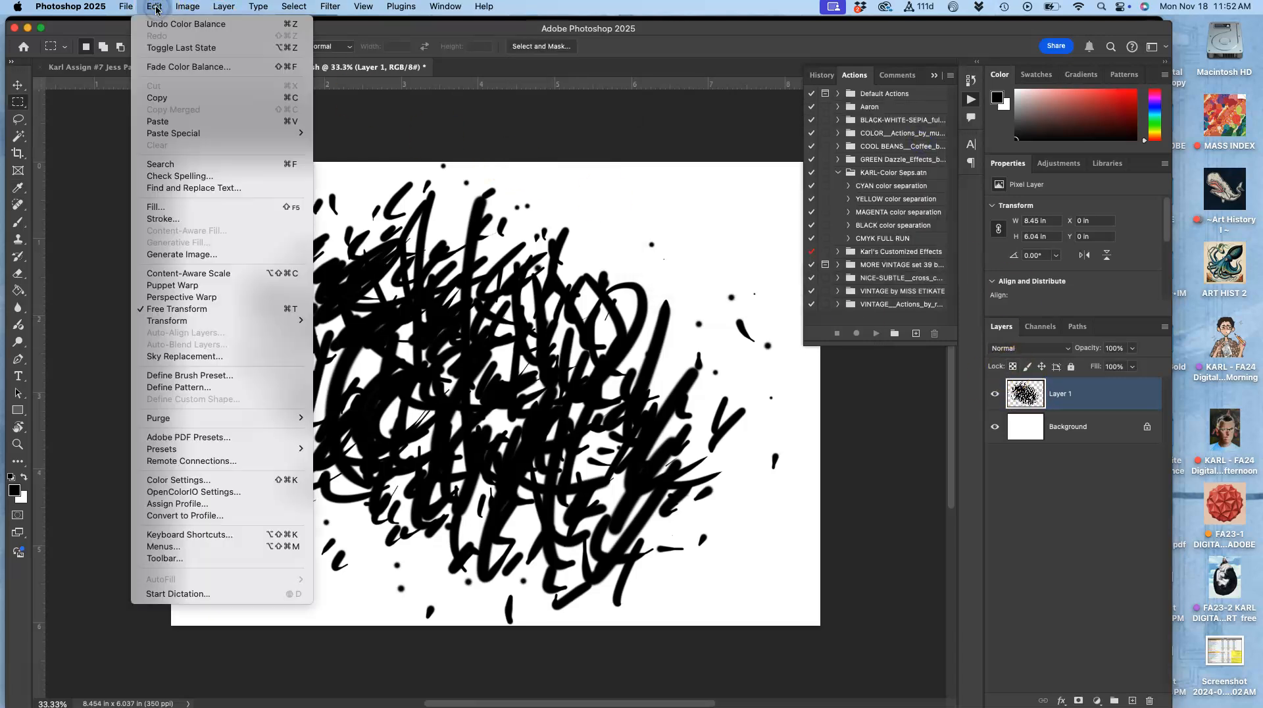
left_click(199, 377)
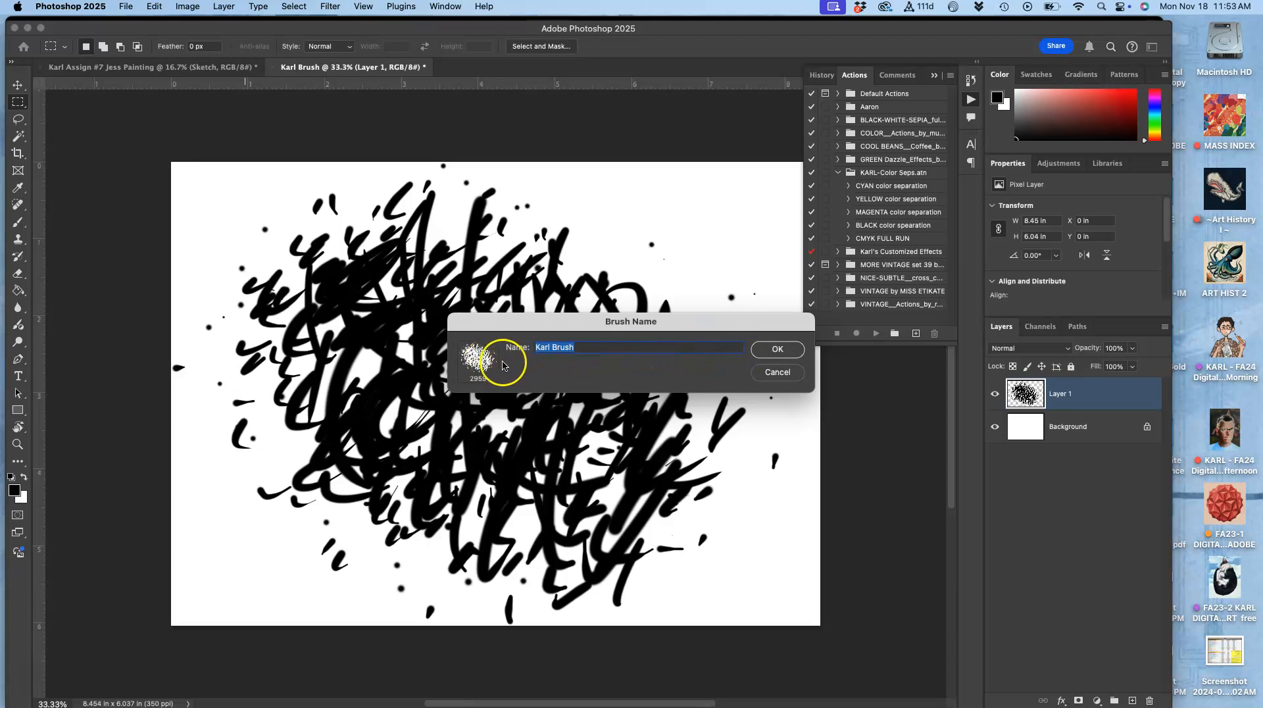
left_click(769, 346)
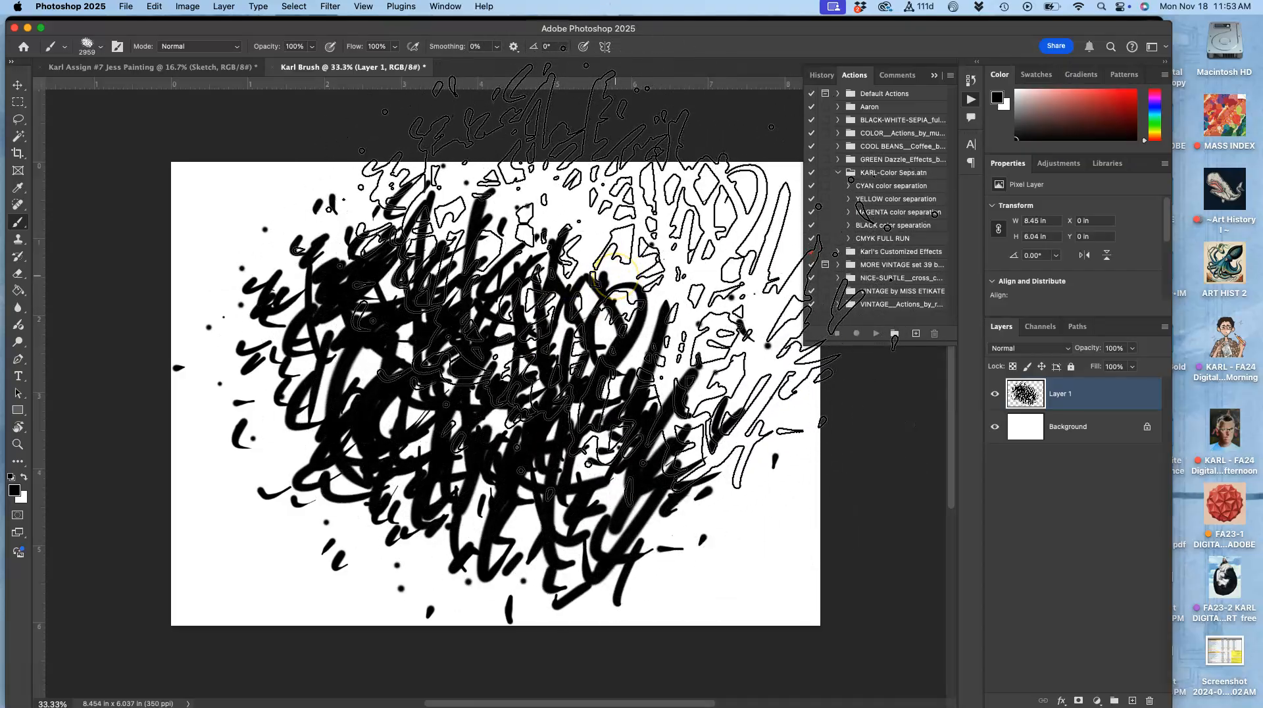
Step: Add a new empty layer above the scribbles and hide the scribble layer, Layer 1
left_click(996, 398)
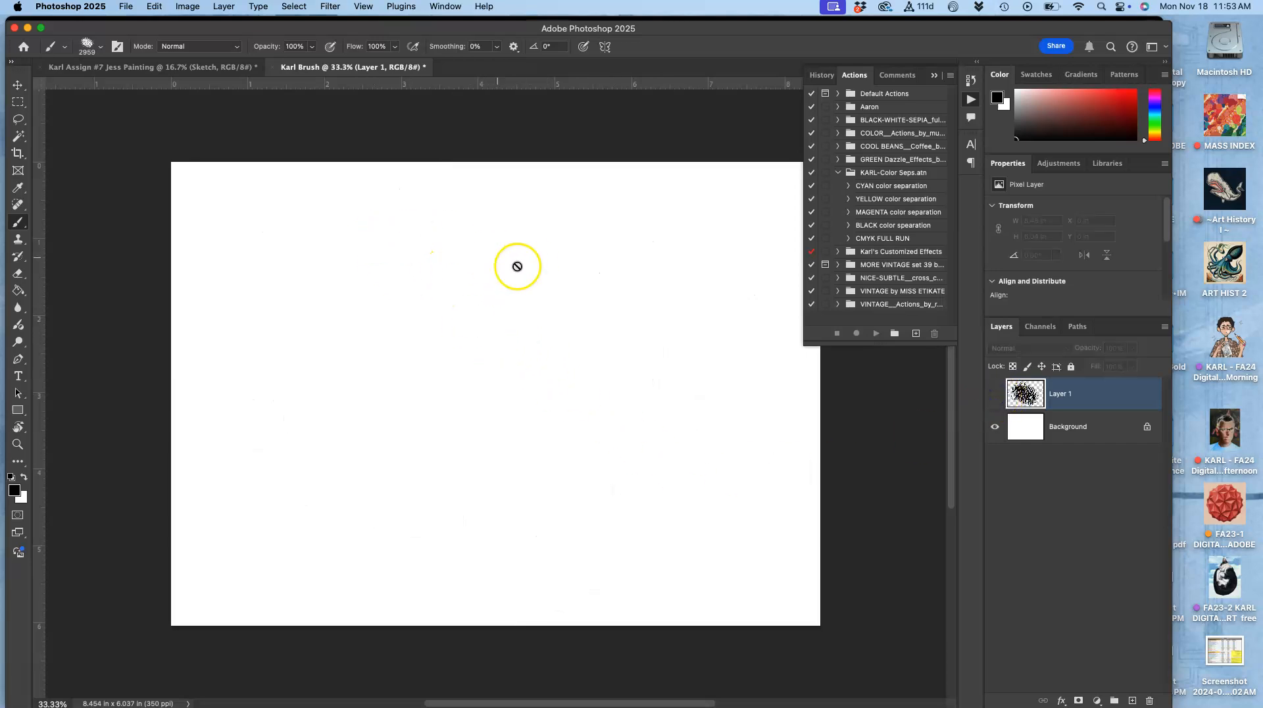
left_click(1067, 447)
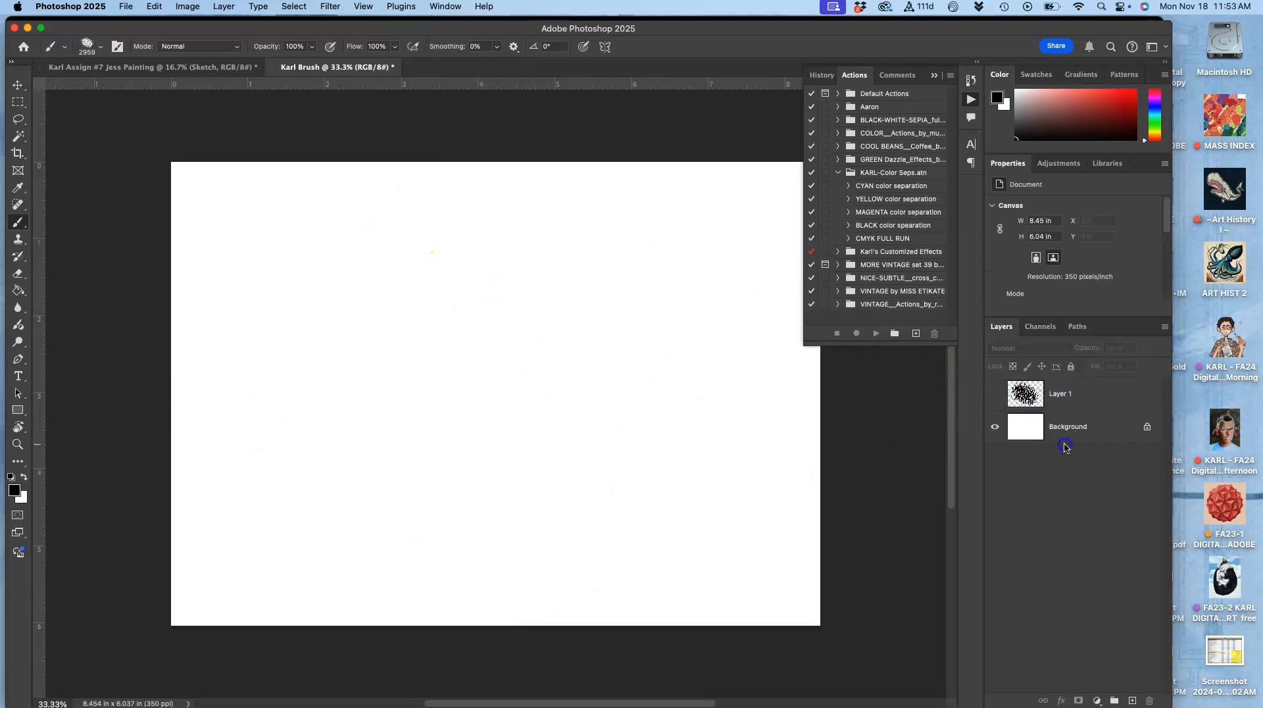
left_click(995, 394)
left_click(1132, 701)
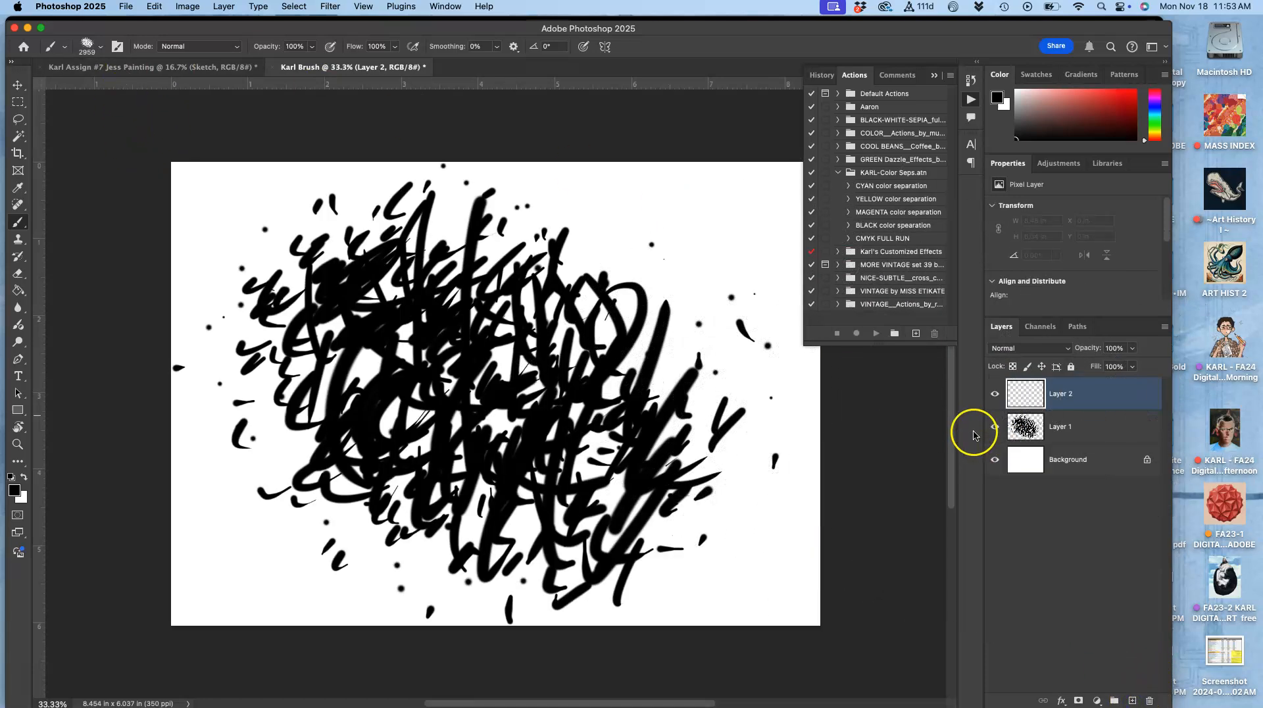
left_click(995, 426)
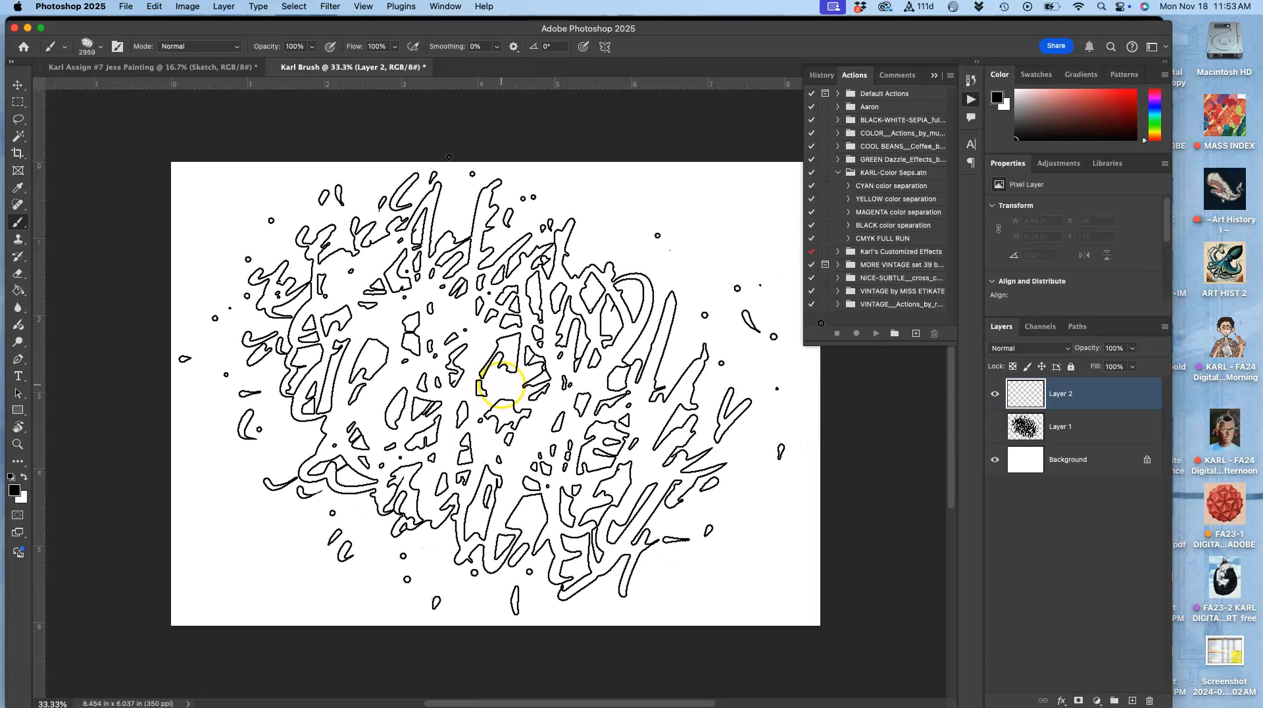
Step: Try stamping and dragging the full-size Karl Brush on Layer 2, undoing each attempt
left_click(506, 382)
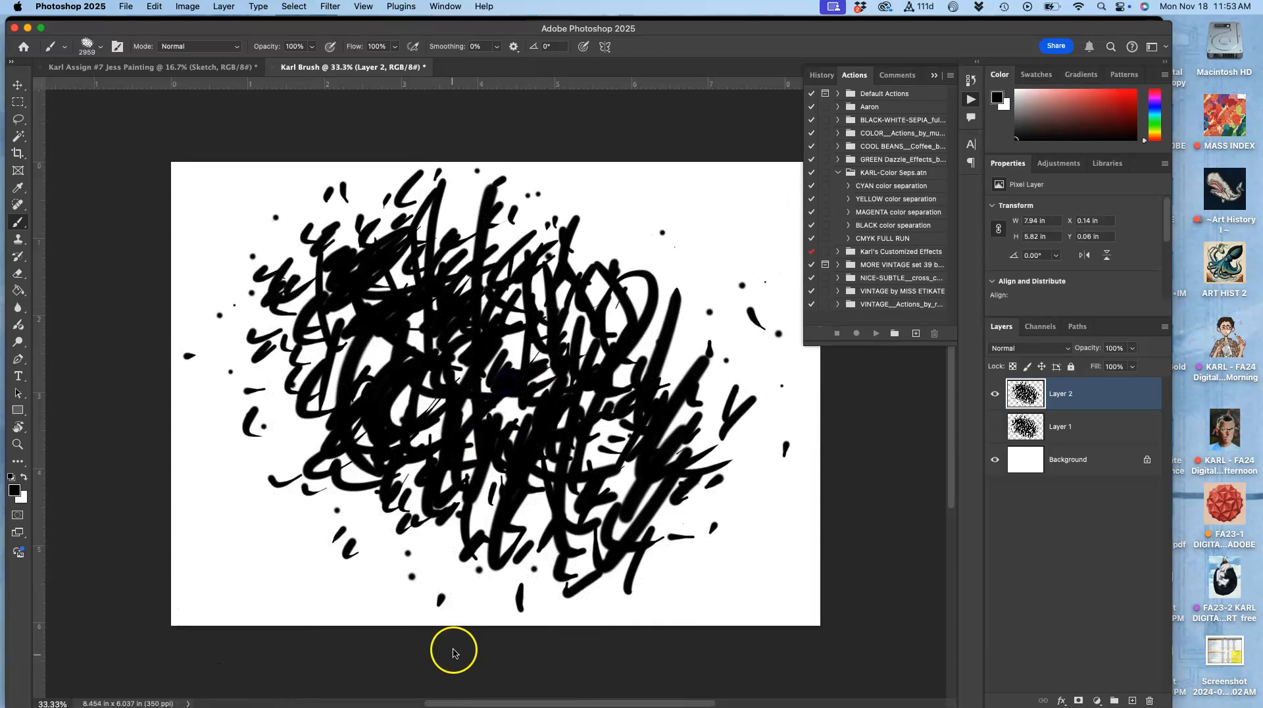
key("super+z")
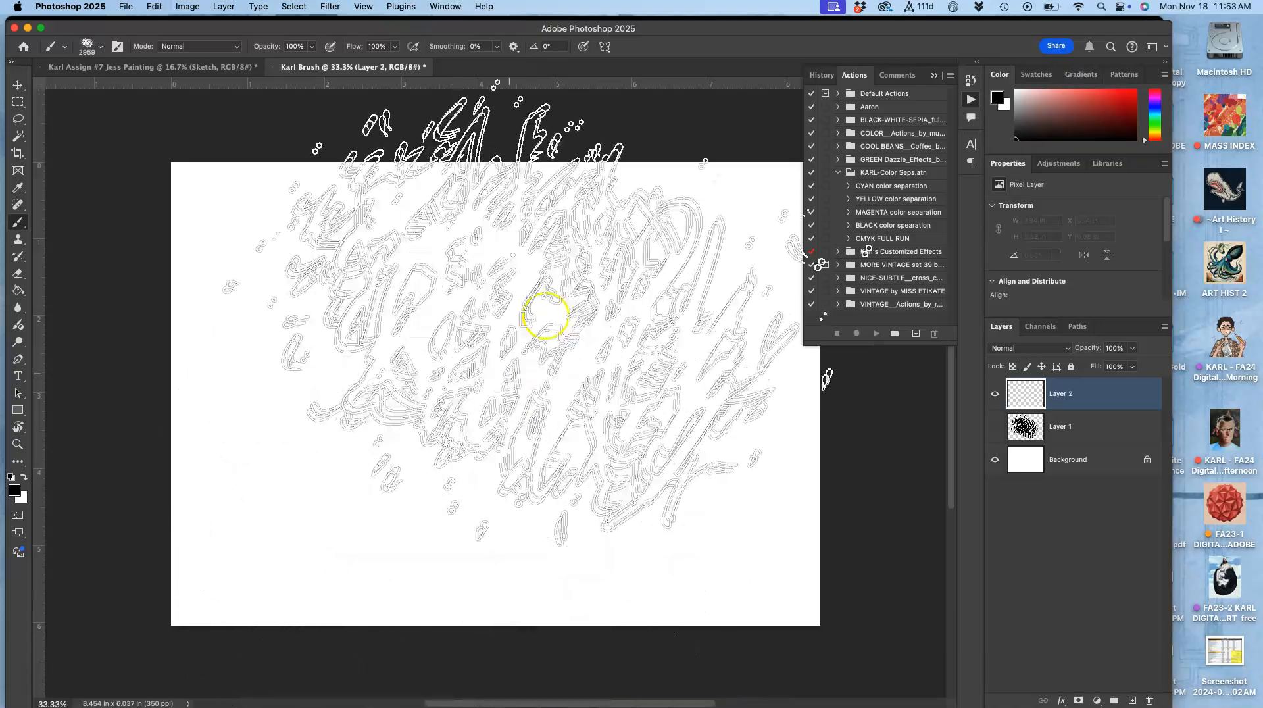
left_click_drag(469, 448, 381, 671)
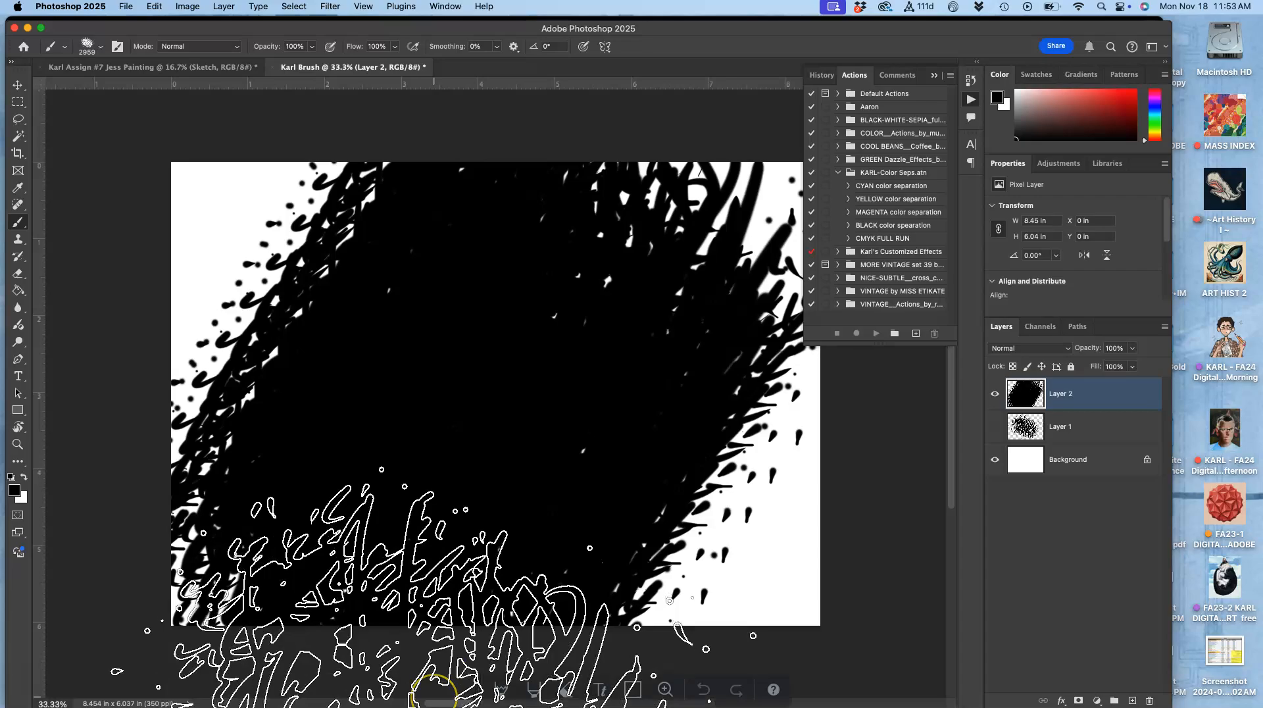
key("super+z")
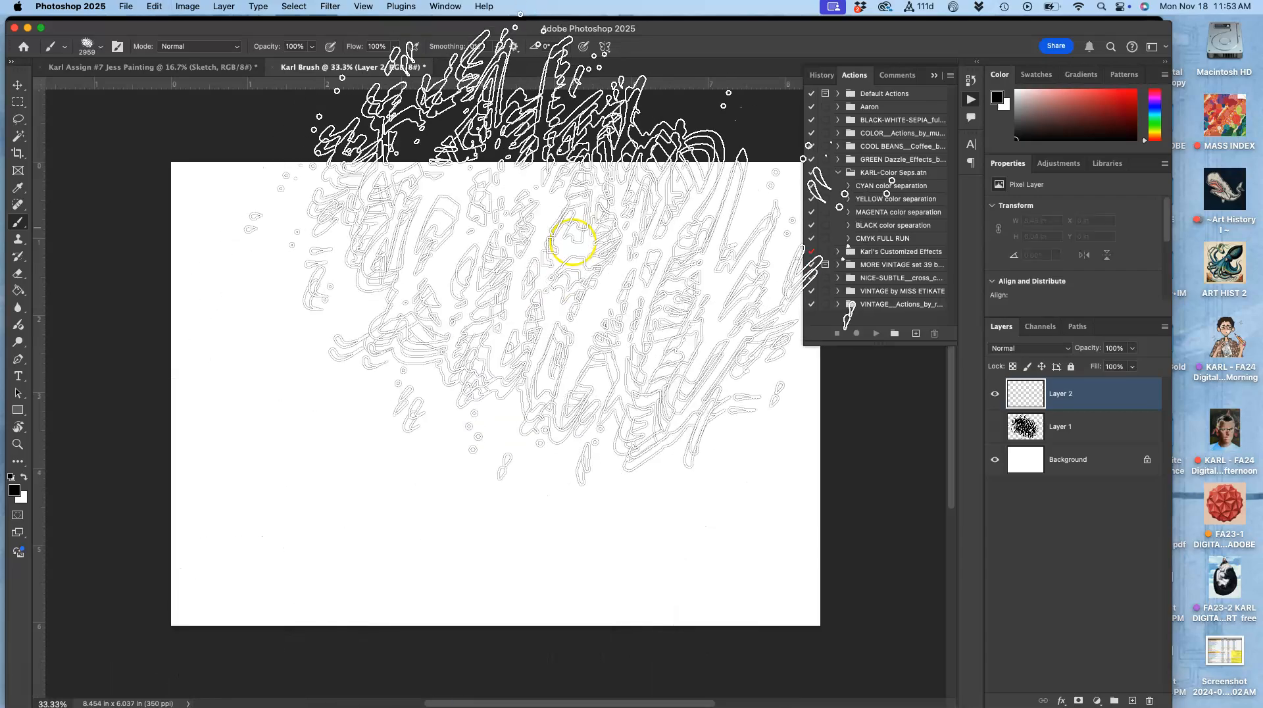
Step: Open the brush picker and set the Karl Brush size to 95 px
left_click(65, 48)
left_click(102, 47)
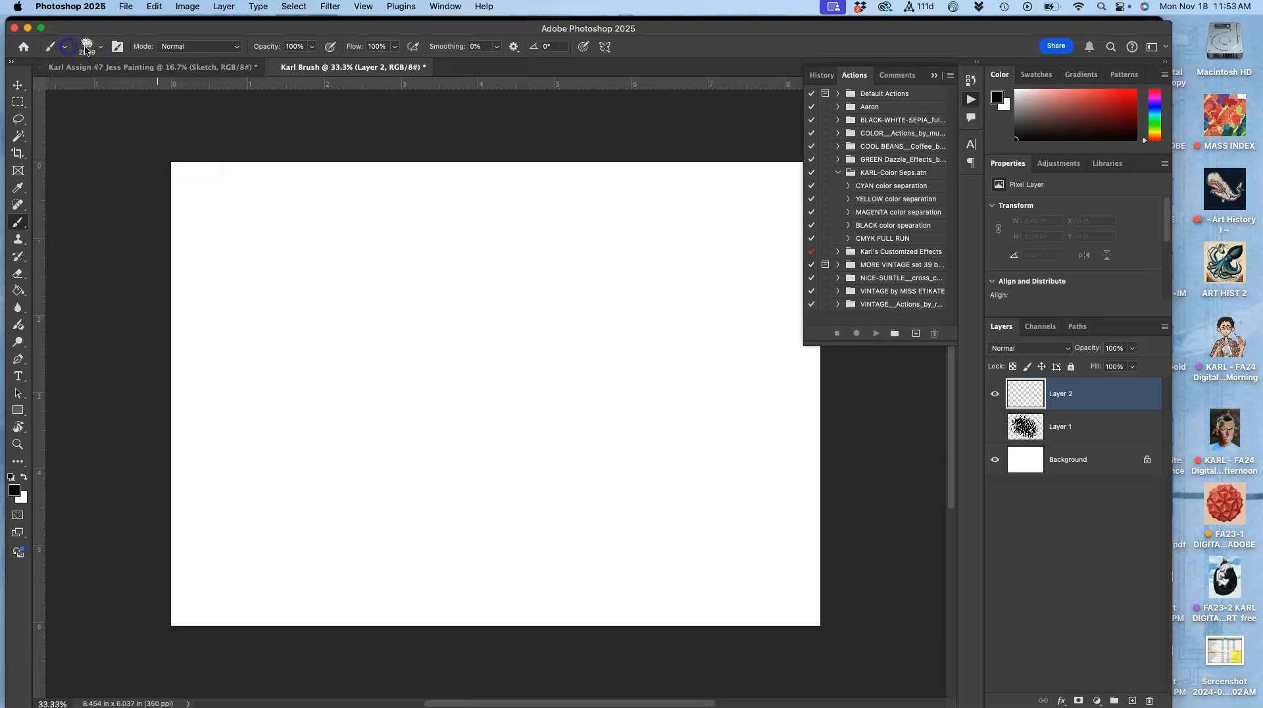
left_click(102, 47)
left_click_drag(156, 88, 129, 91)
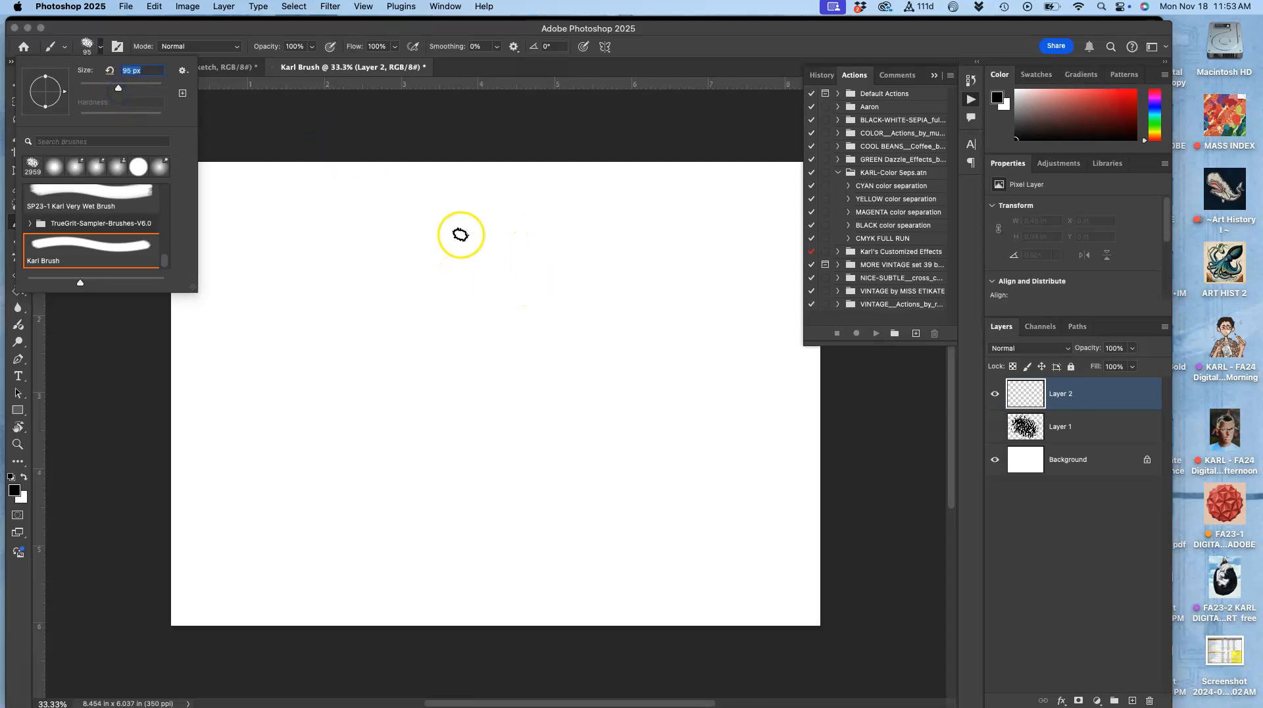
Step: Paint a set of test strokes and dabs on Layer 2 with the 95 px Karl Brush
left_click(470, 234)
mouse_move(458, 261)
left_mouse_down()
mouse_move(408, 304)
mouse_move(489, 371)
mouse_move(422, 534)
mouse_move(309, 425)
mouse_move(306, 362)
left_mouse_up()
left_click_drag(318, 319, 349, 355)
left_click_drag(380, 391, 440, 456)
left_click(519, 320)
mouse_move(557, 293)
left_mouse_down()
mouse_move(549, 329)
mouse_move(598, 383)
left_mouse_up()
left_click_drag(619, 421, 601, 451)
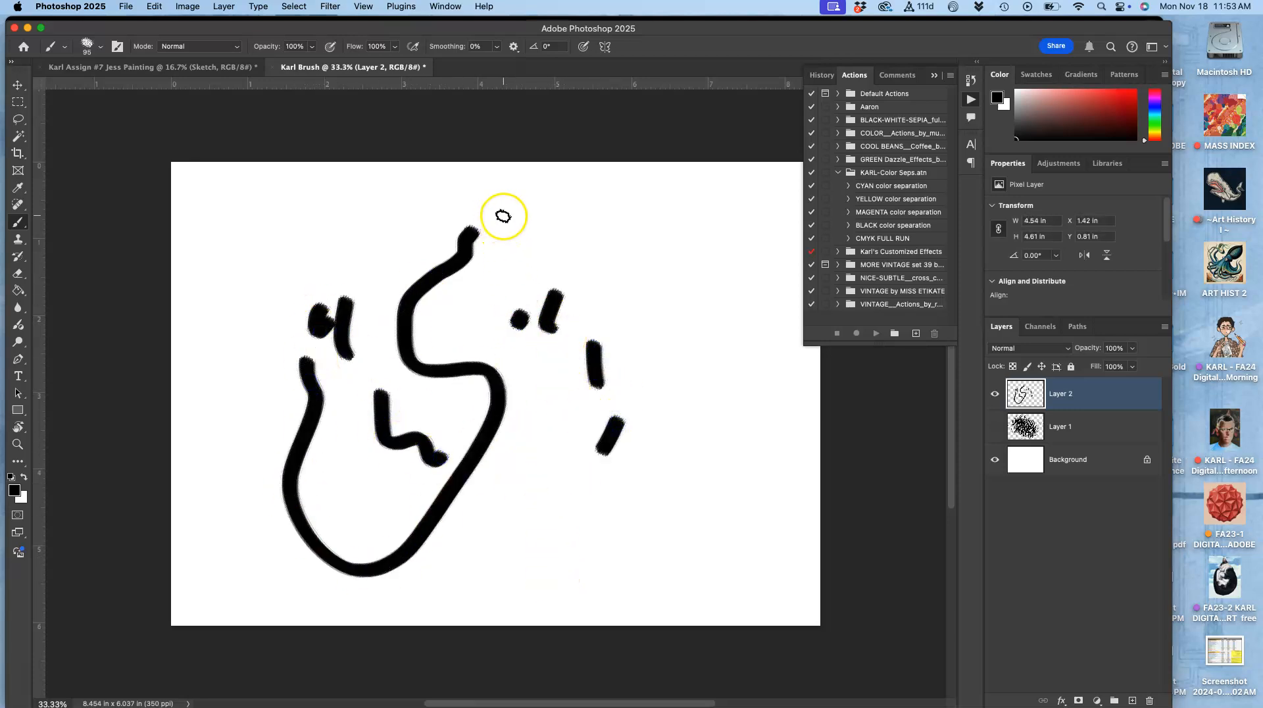
left_click(487, 417)
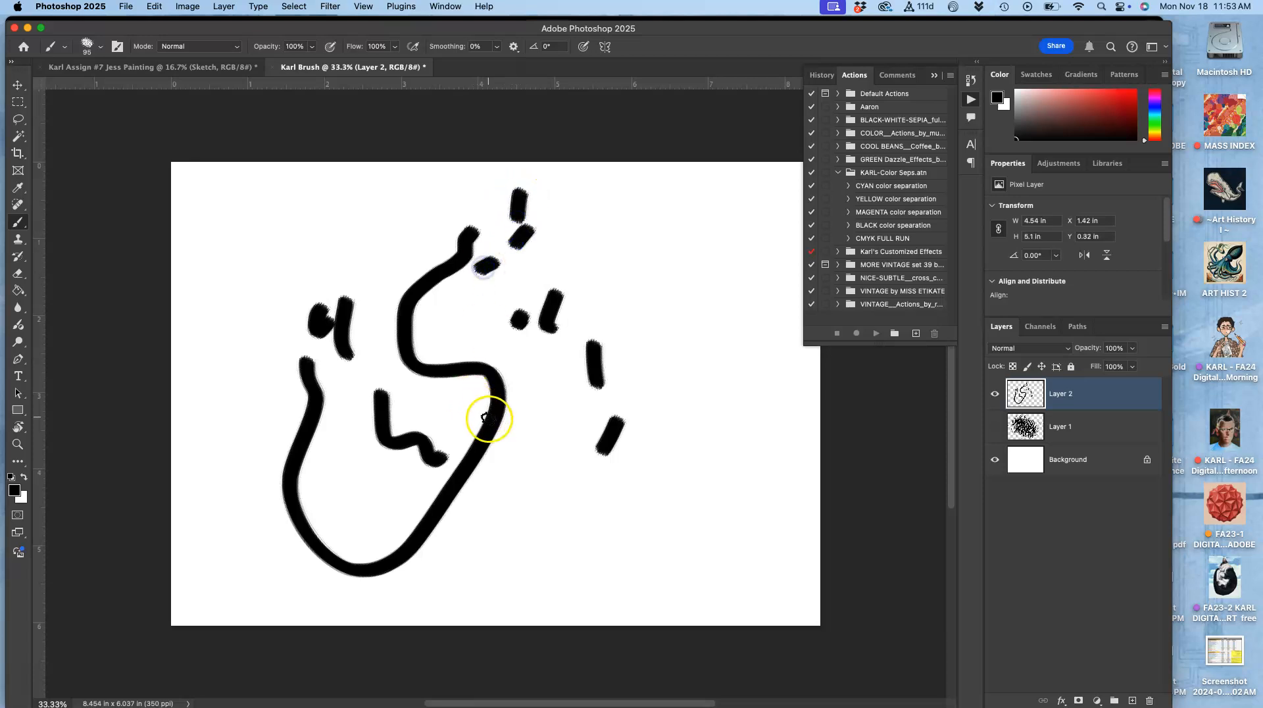
Step: Undo all the test strokes and hide Layer 1 again
key("super+z")
key("super+z")
key("super+z")
key("super+z")
key("super+z")
key("super+z")
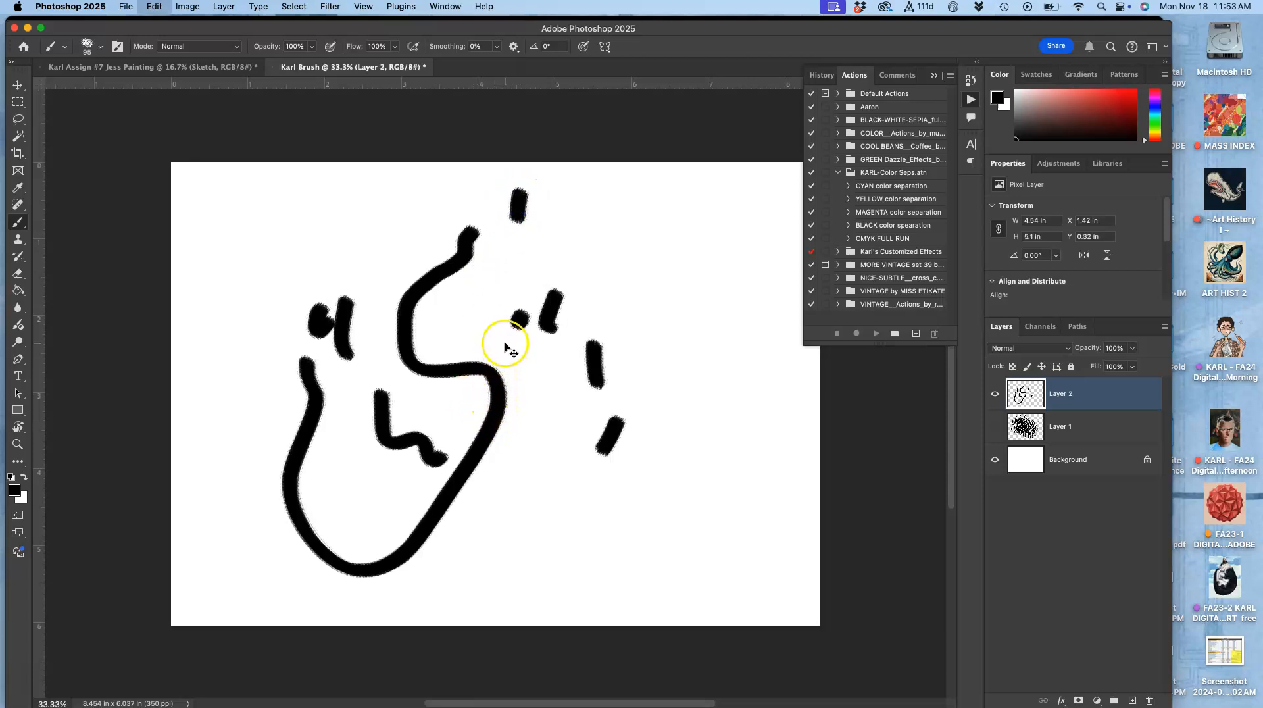
key("super+z")
key("super+z")
key("super+z")
key("super+z")
key("super+z")
key("super+z")
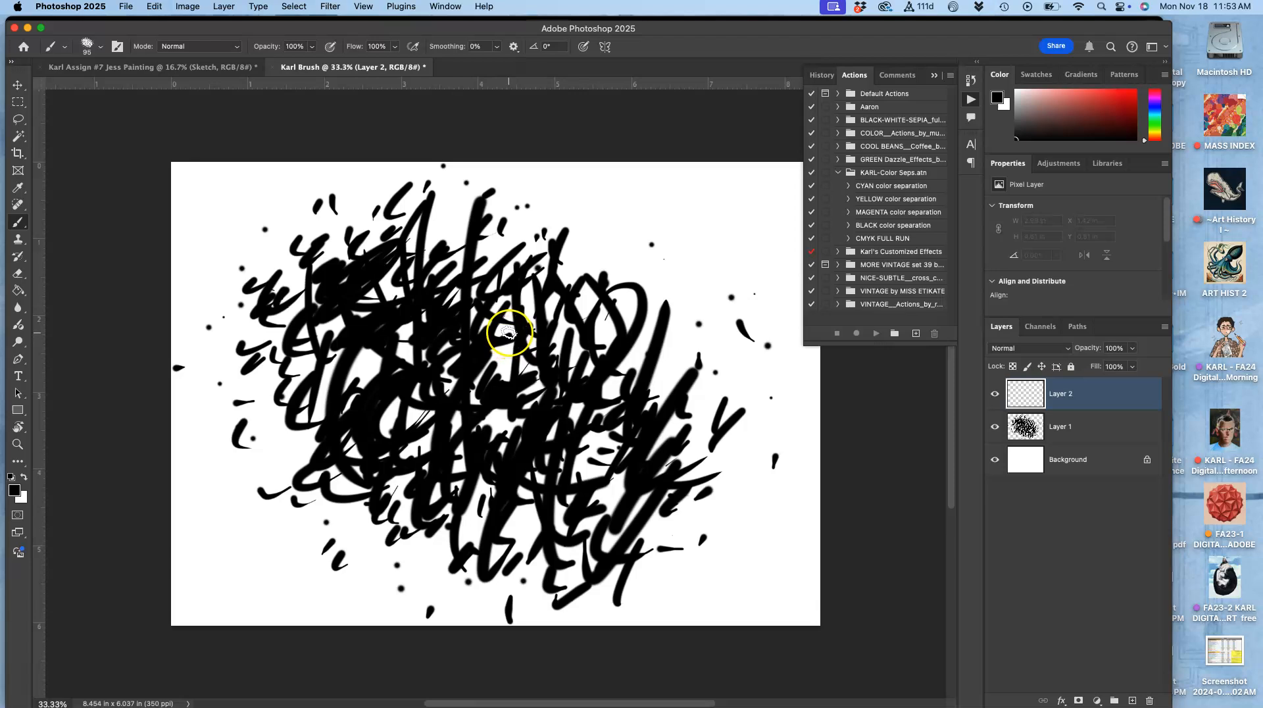
left_click(996, 427)
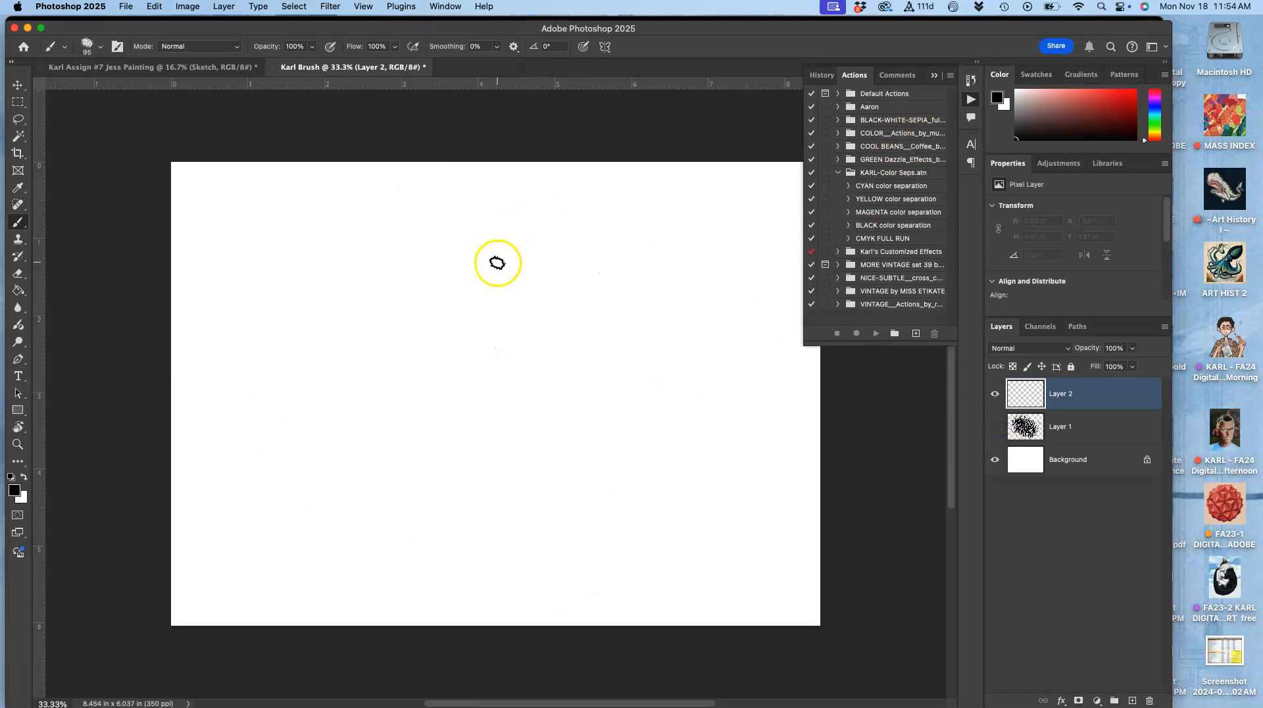
Step: Stamp a single dab of the brush in the centre of Layer 2, zooming in and out to inspect it
key("super+equal")
key("super+equal")
key("super+equal")
key("super+equal")
key("super+equal")
key("super+equal")
key("super+equal")
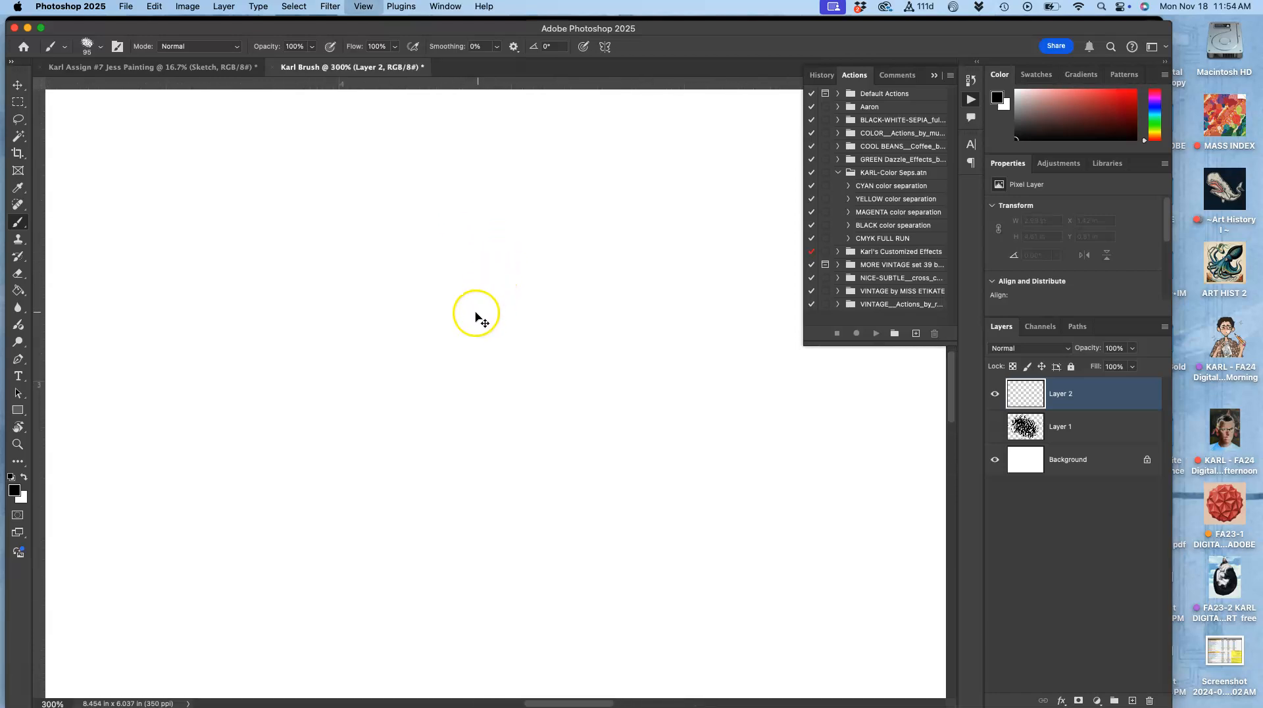
left_click(504, 309)
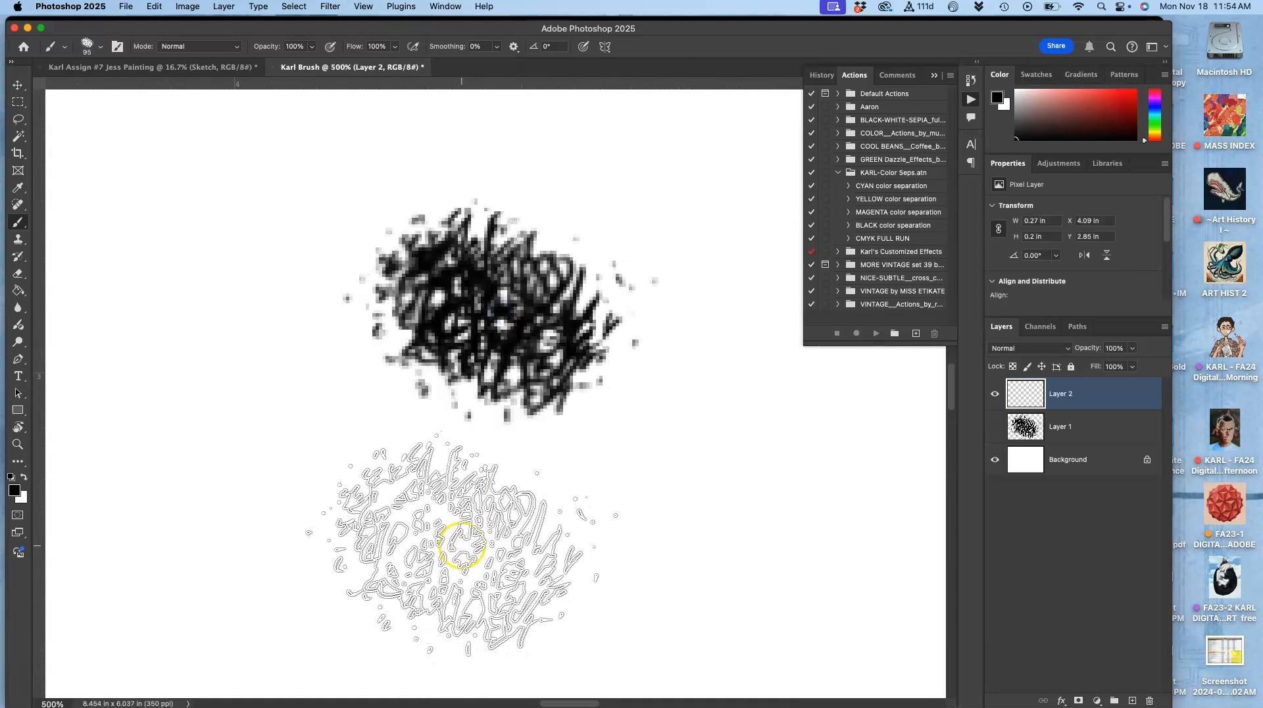
key("super+minus")
key("super+minus")
key("super+minus")
key("super+minus")
key("super+minus")
key("super+minus")
key("super+minus")
key("super+minus")
key("super+minus")
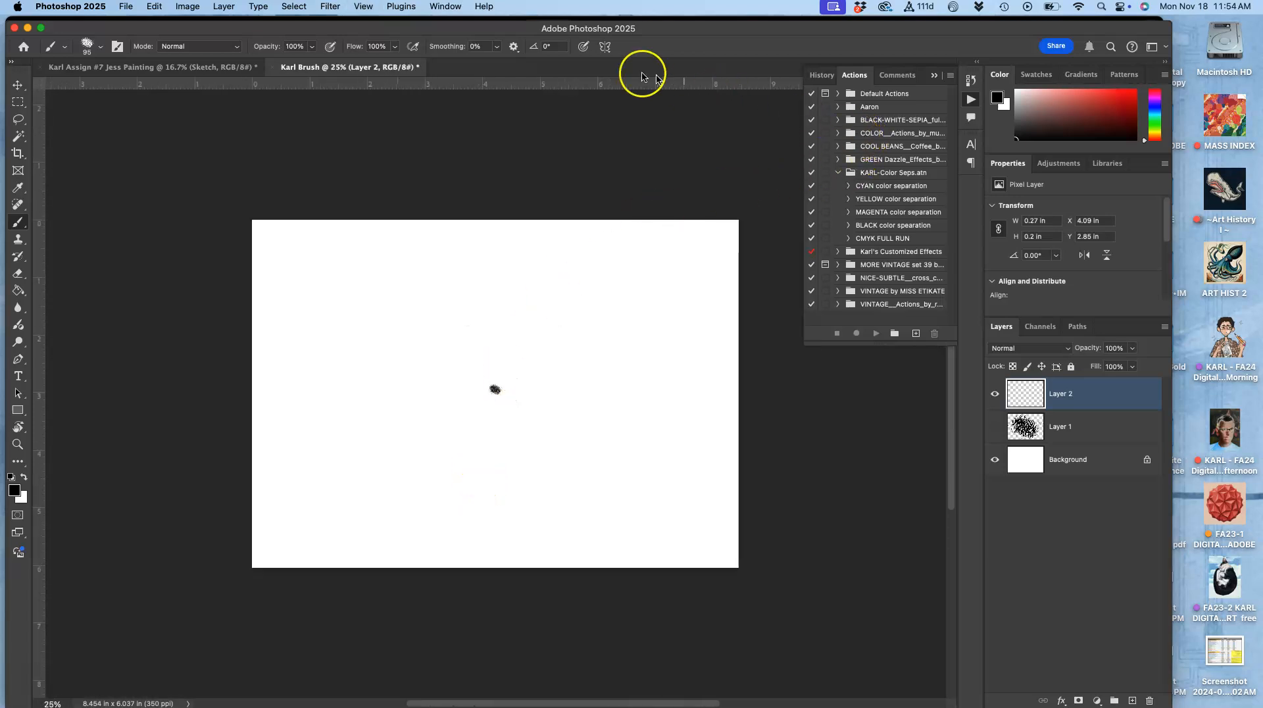
Step: Open Brush Settings, enable Shape Dynamics and set the Size Jitter control to Pen Pressure
left_click(445, 7)
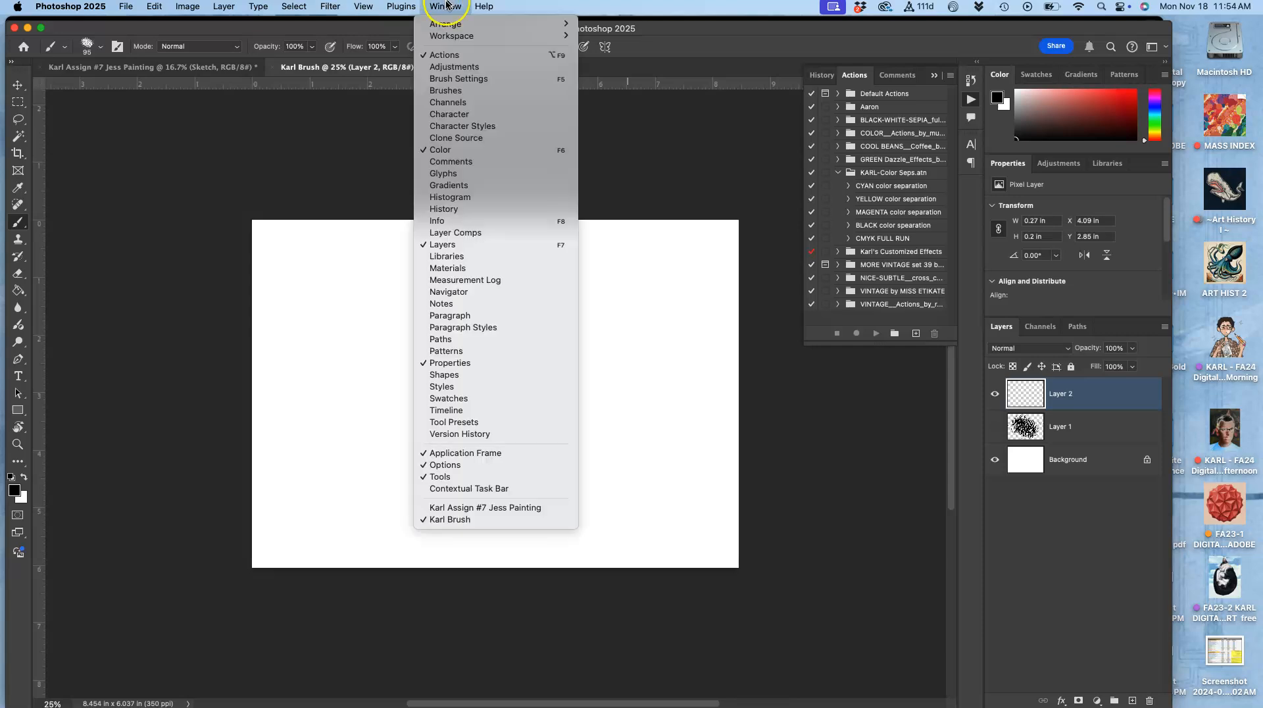
left_click(458, 79)
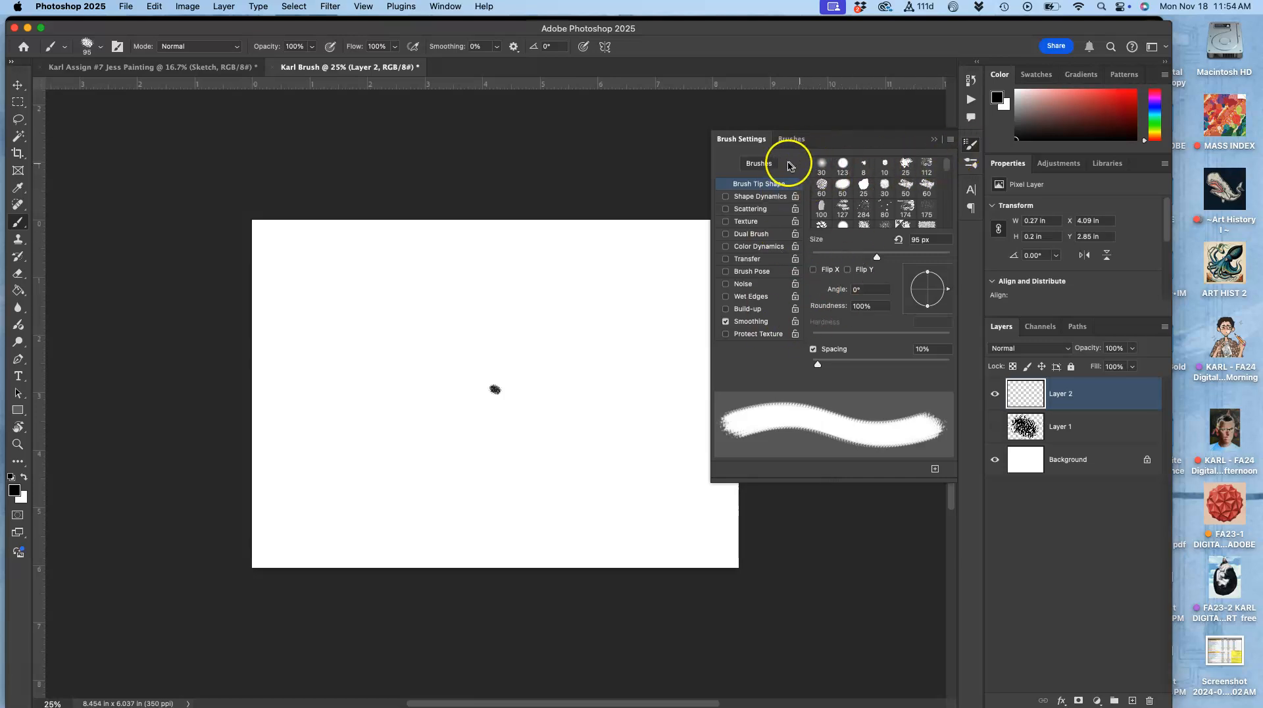
left_click(747, 199)
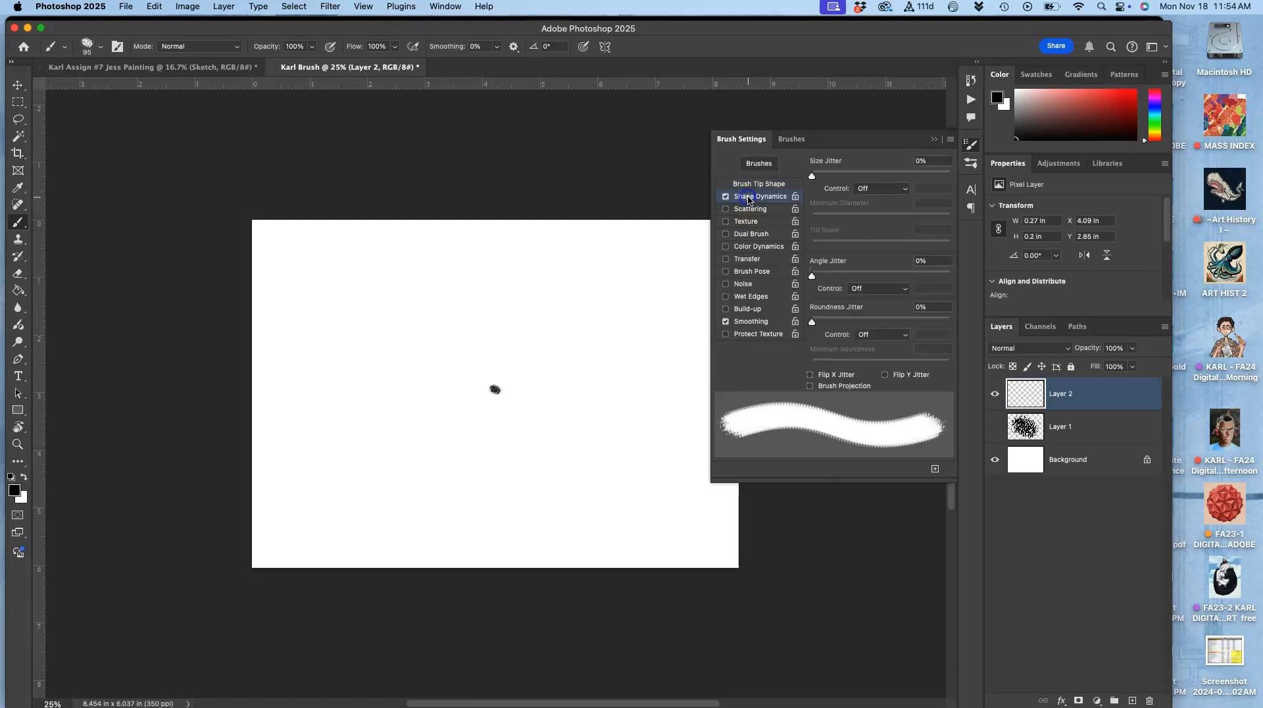
left_click(881, 190)
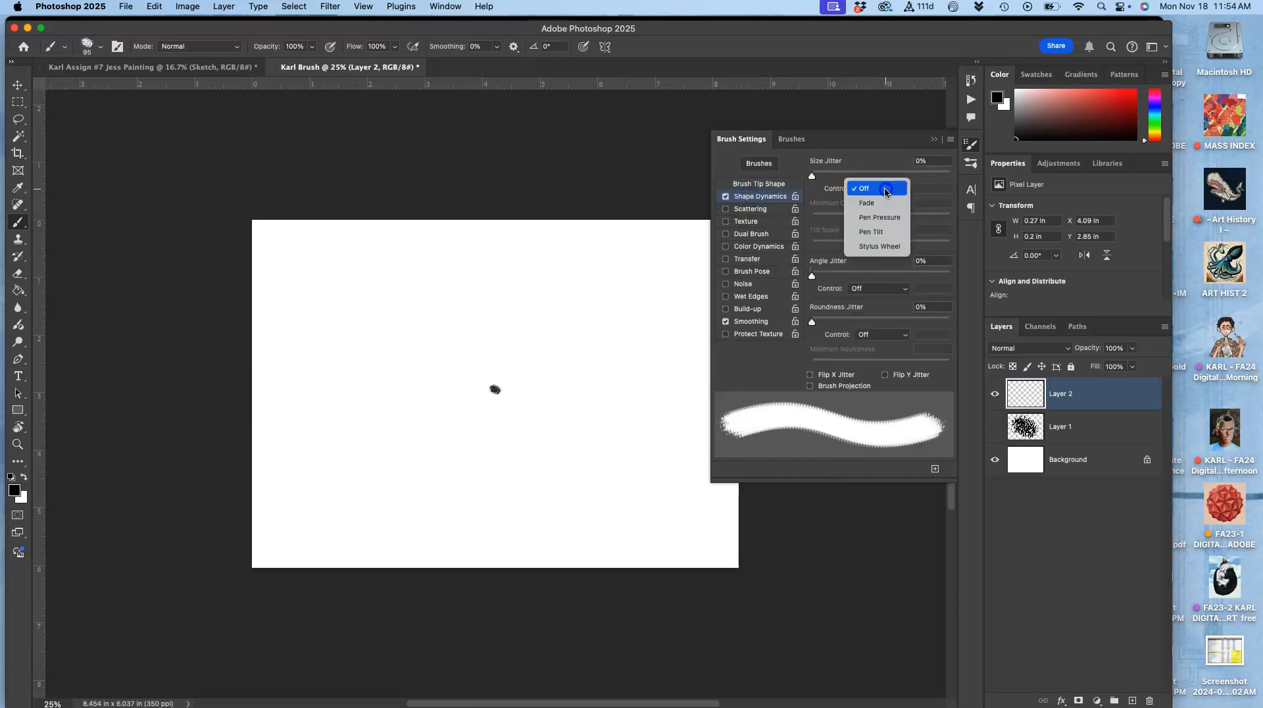
left_click(874, 216)
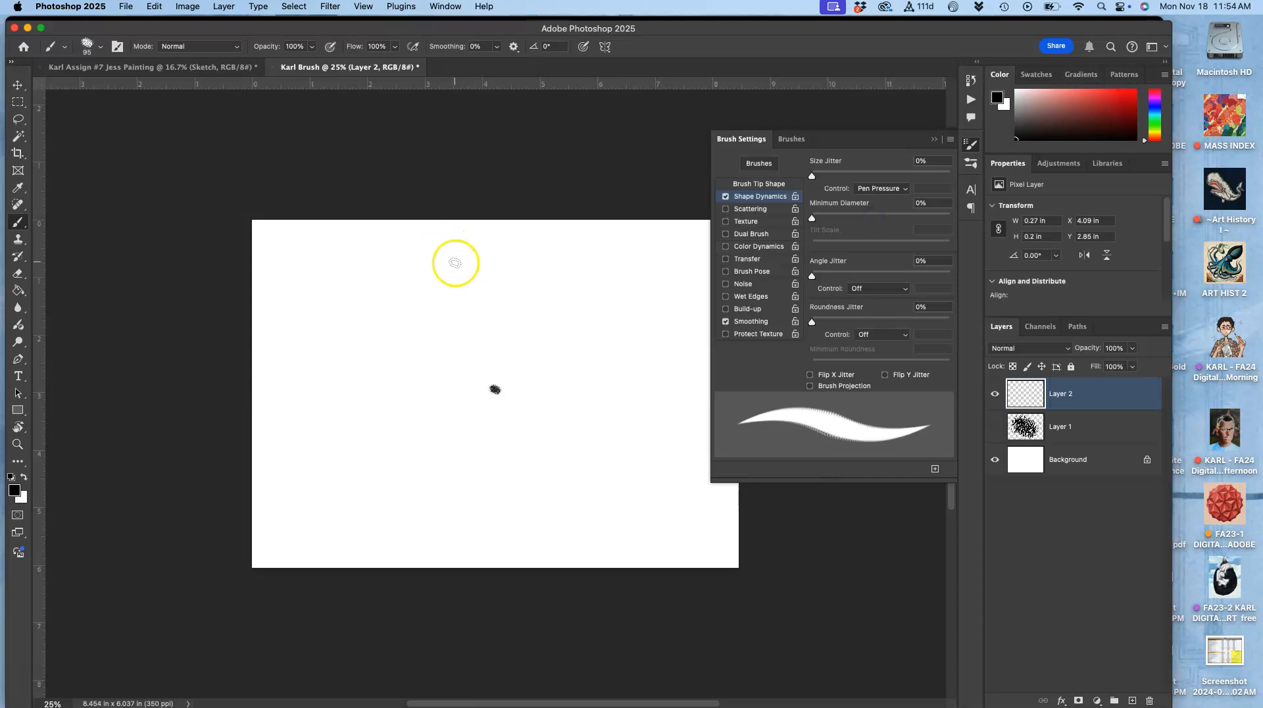
Step: Paint a long pressure-sensitive test stroke on Layer 2 and zoom into it
mouse_move(418, 342)
left_mouse_down()
mouse_move(537, 280)
mouse_move(618, 388)
mouse_move(366, 393)
mouse_move(369, 460)
mouse_move(426, 555)
left_mouse_up()
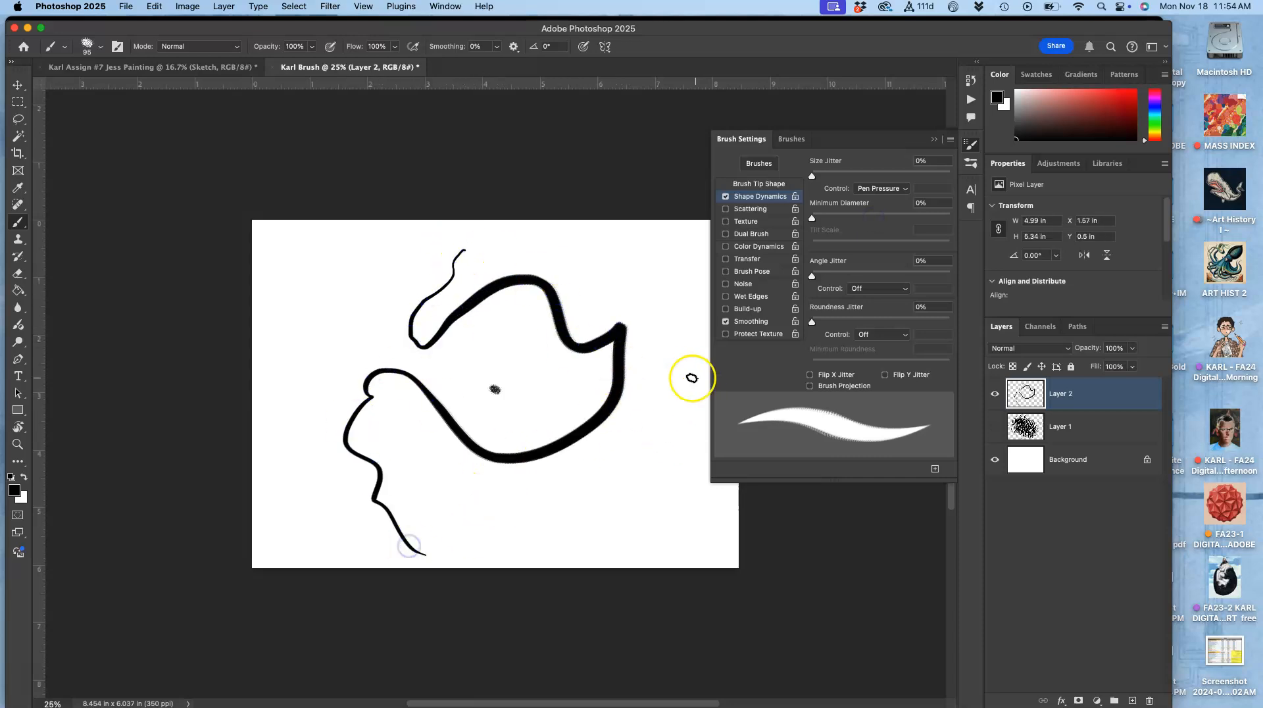
key("super+equal")
key("super+equal")
key("super+equal")
key("super+equal")
key("super+equal")
key("super+equal")
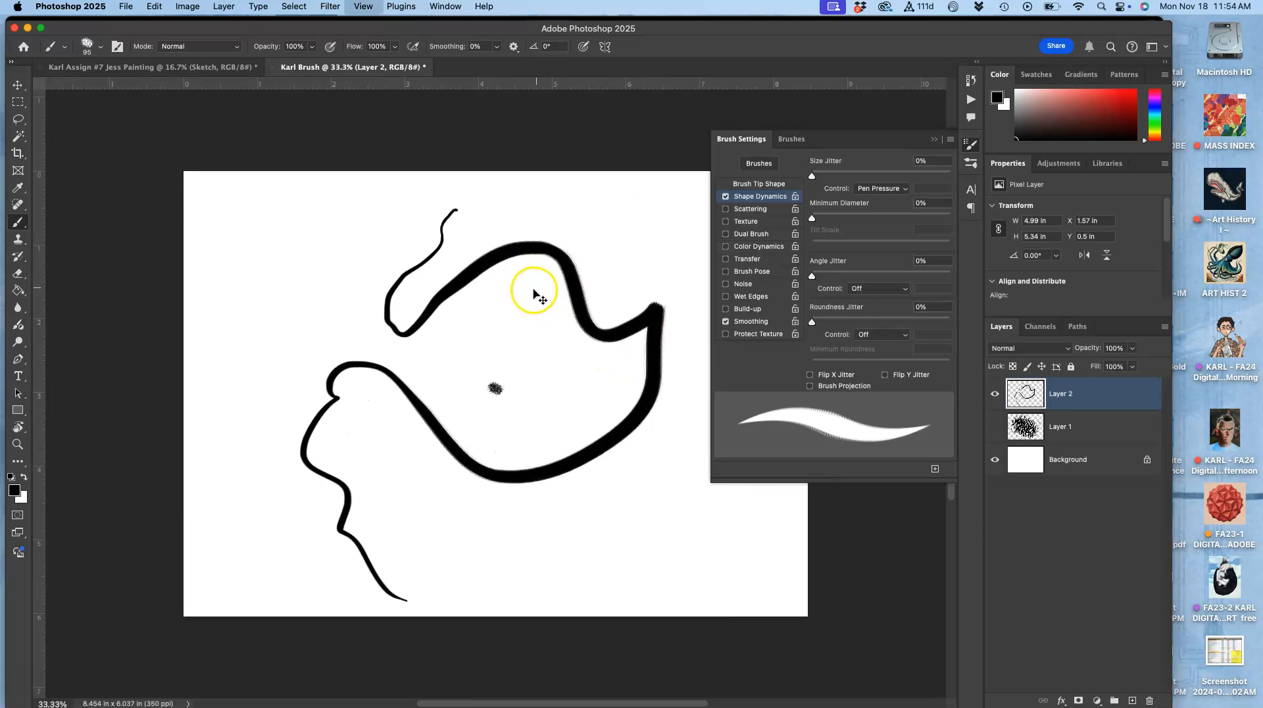
key("space")
mouse_move(306, 276)
left_mouse_down()
mouse_move(578, 507)
mouse_move(480, 375)
mouse_move(358, 366)
mouse_move(373, 299)
mouse_move(265, 505)
left_mouse_up()
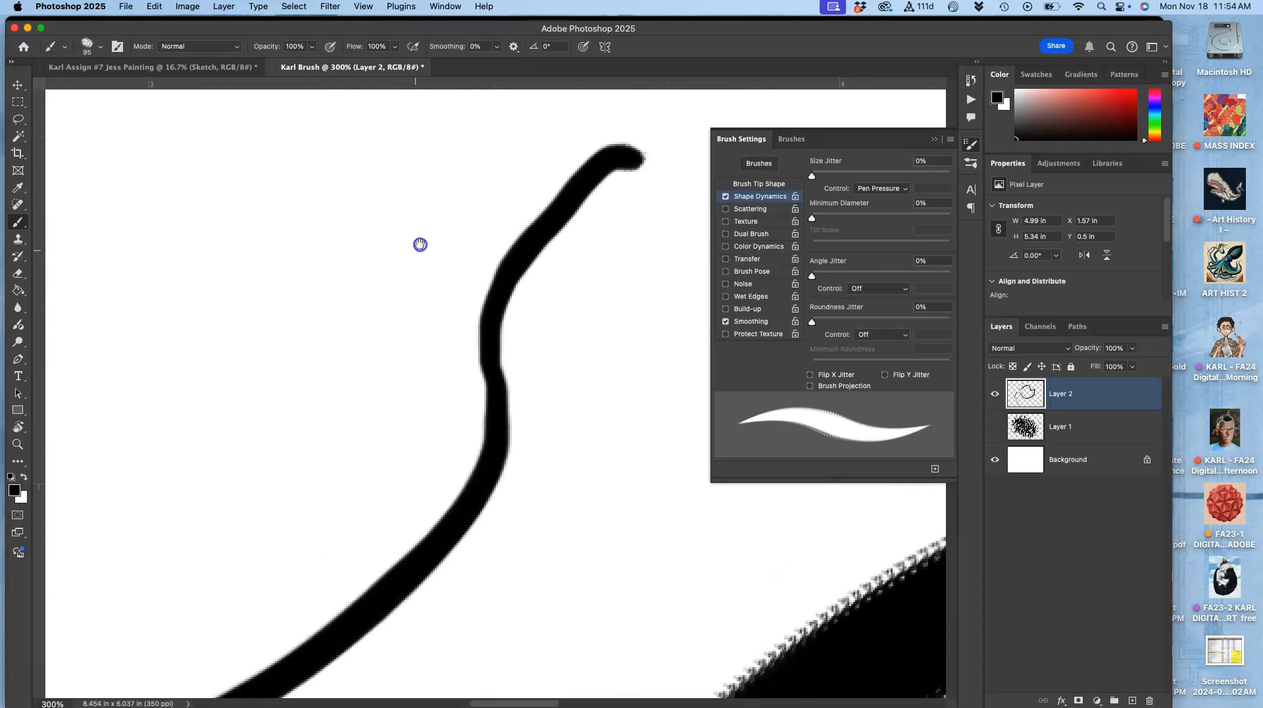
Step: Paint several more pressure-sensitive test strokes around the canvas to try the brush
left_click_drag(420, 245, 360, 316)
left_click(456, 173)
mouse_move(380, 198)
left_mouse_down()
mouse_move(226, 451)
mouse_move(215, 503)
left_mouse_up()
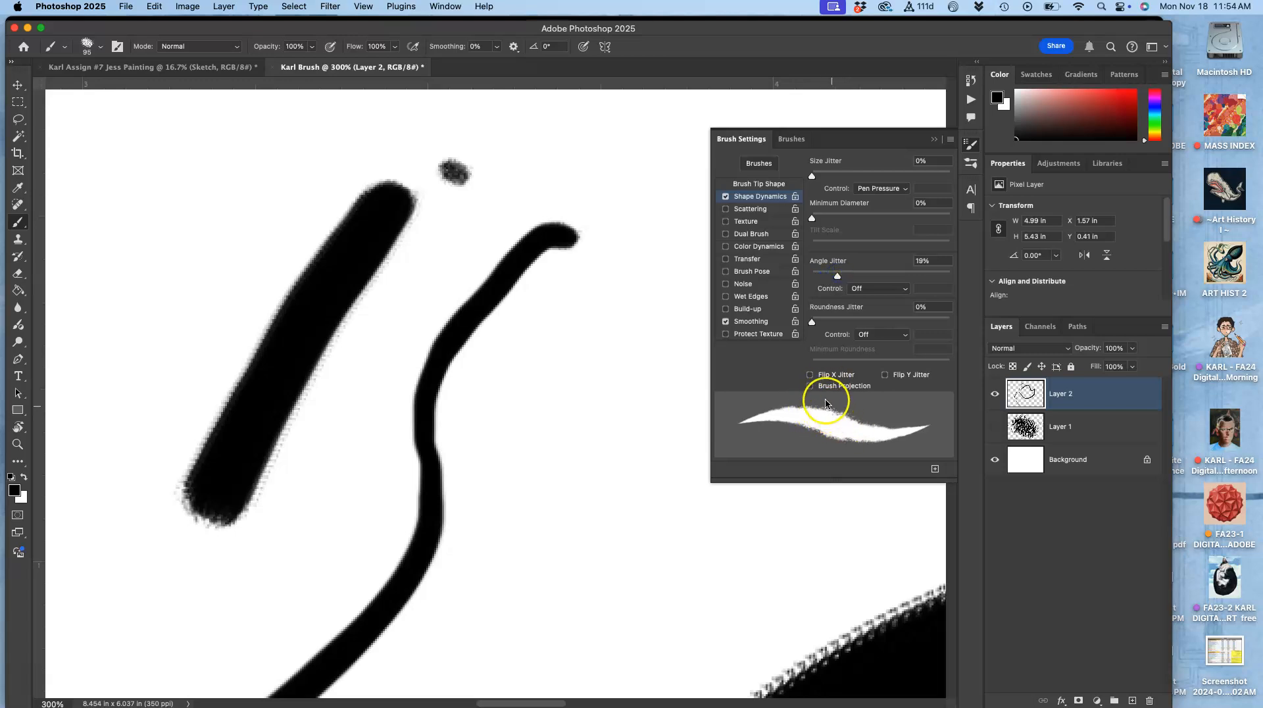
mouse_move(273, 163)
left_mouse_down()
mouse_move(169, 346)
mouse_move(122, 504)
mouse_move(120, 392)
mouse_move(142, 272)
mouse_move(207, 217)
left_mouse_up()
mouse_move(347, 162)
left_mouse_down()
mouse_move(566, 162)
mouse_move(616, 222)
mouse_move(572, 402)
mouse_move(559, 534)
left_mouse_up()
left_click_drag(540, 362, 507, 602)
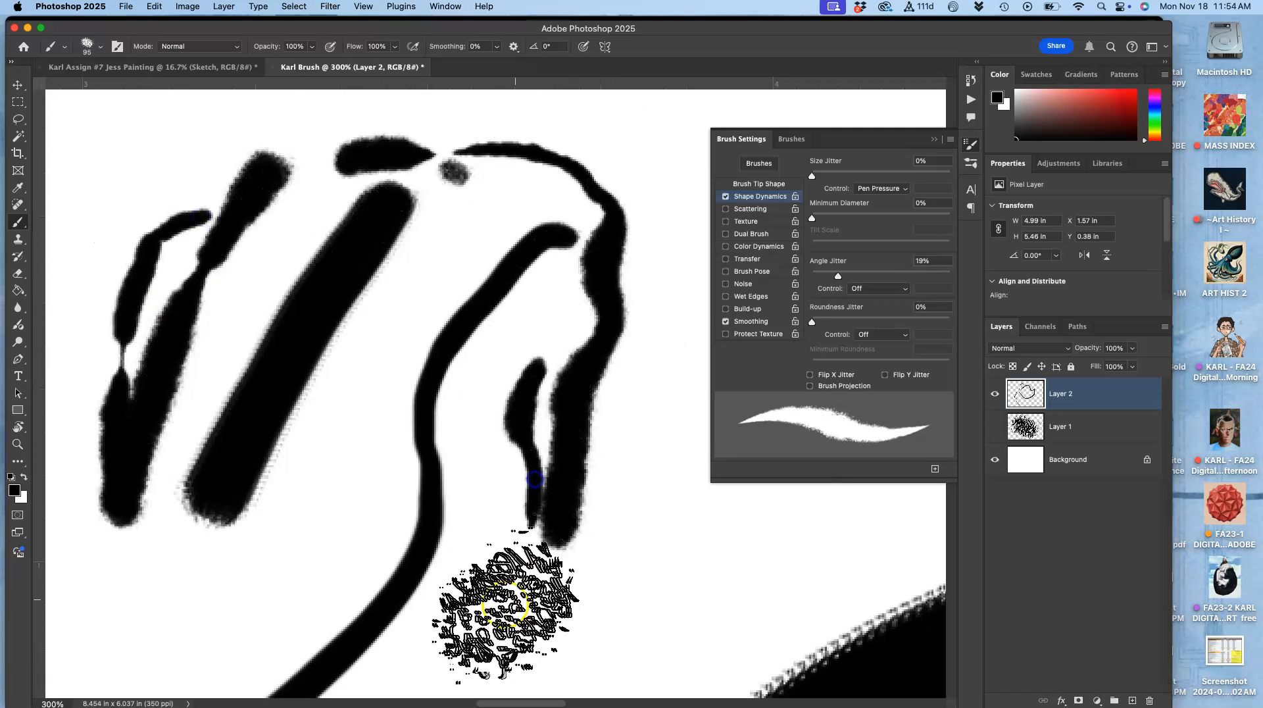
mouse_move(378, 362)
left_mouse_down()
mouse_move(308, 581)
mouse_move(191, 640)
mouse_move(175, 583)
left_mouse_up()
left_click_drag(502, 606, 672, 524)
left_click_drag(635, 501, 656, 441)
mouse_move(643, 397)
left_mouse_down()
mouse_move(649, 297)
mouse_move(623, 258)
left_mouse_up()
left_click_drag(638, 224, 595, 179)
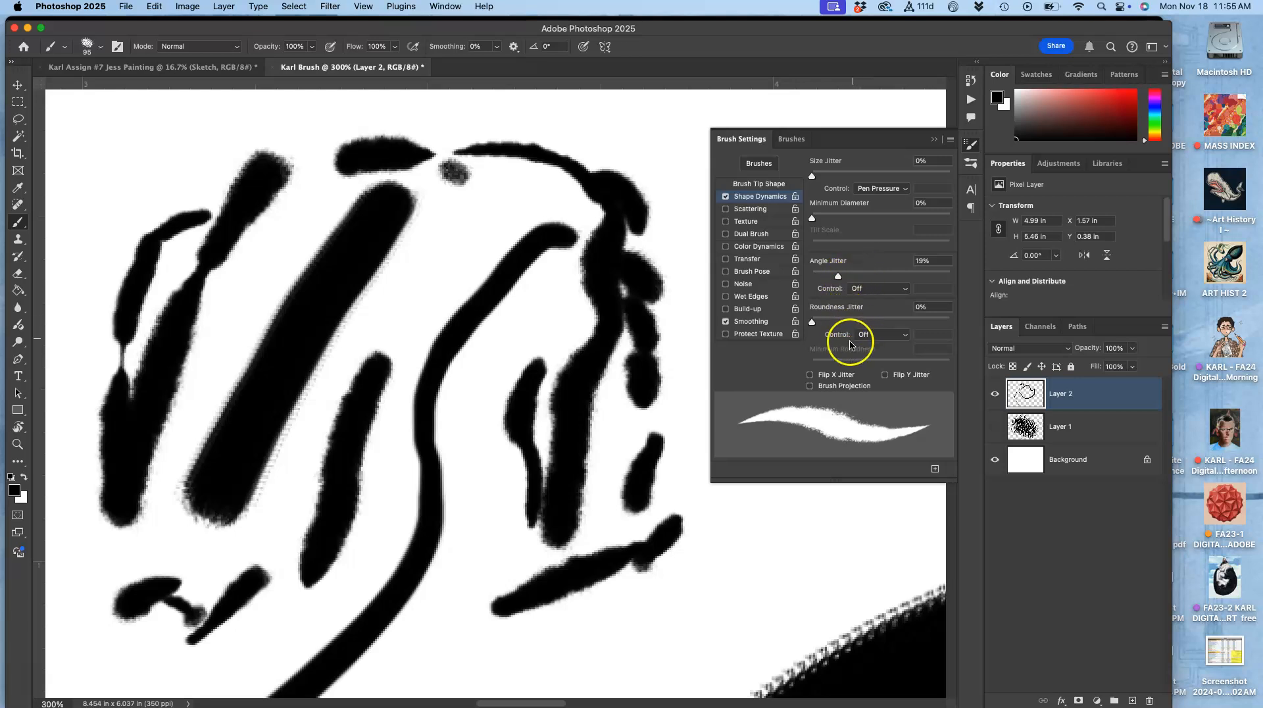
Step: Set Roundness Jitter to 40% with 25% minimum roundness and paint another test stroke
left_click_drag(813, 323, 817, 322)
mouse_move(783, 518)
left_mouse_down()
mouse_move(757, 585)
mouse_move(690, 622)
mouse_move(713, 510)
left_mouse_up()
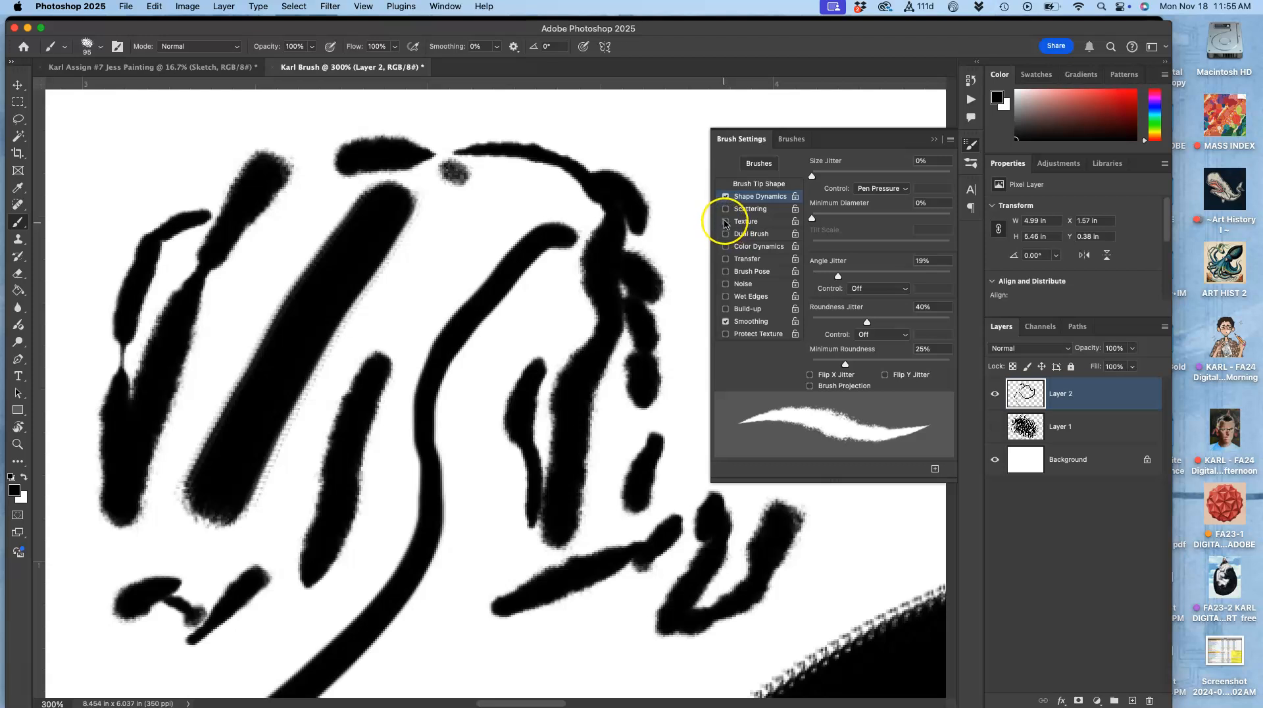
Step: Enable the Texture option for the brush, setting contrast to 2, depth to 10% and scale to 52%
left_click(748, 223)
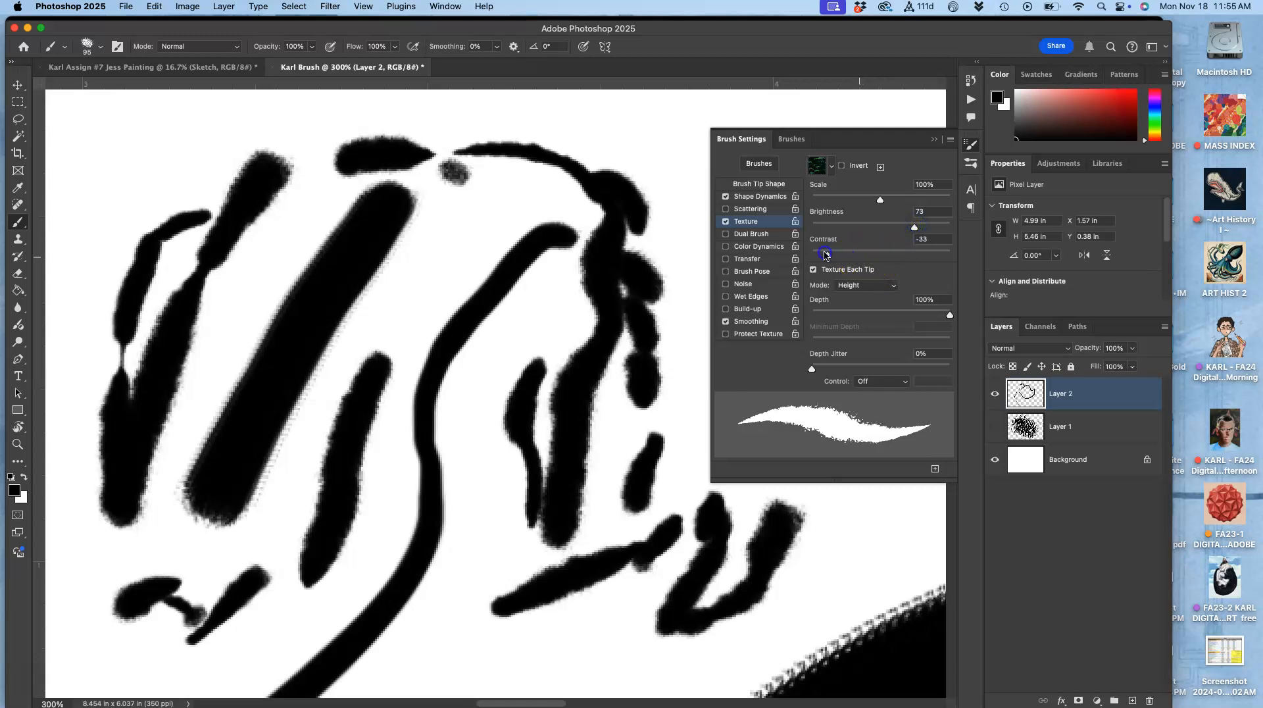
left_click_drag(930, 318, 828, 318)
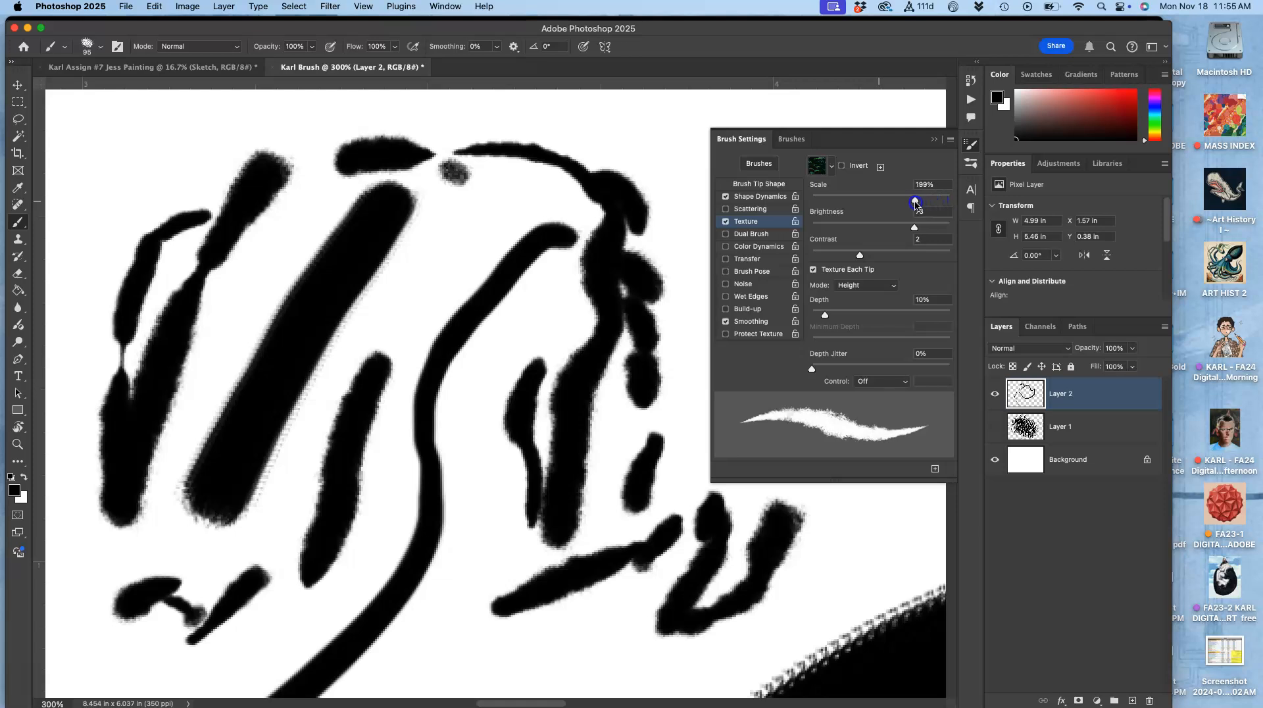
left_click_drag(870, 205, 850, 206)
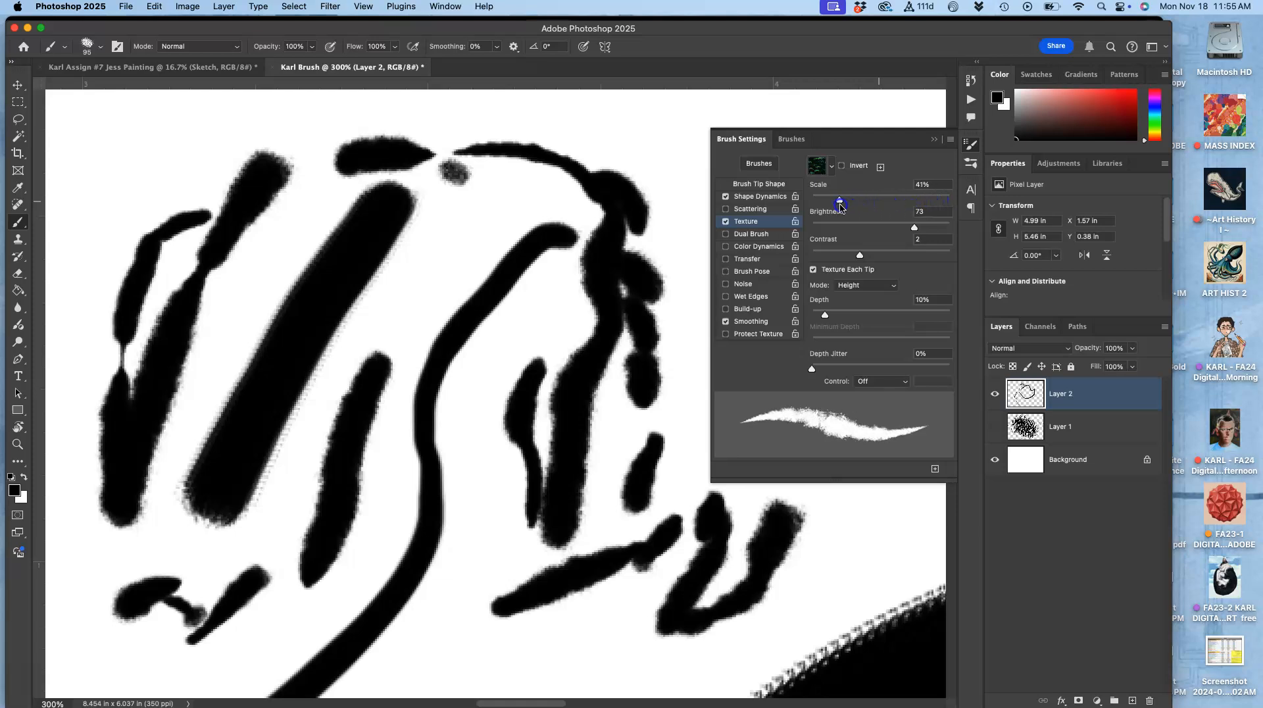
Step: Choose a pattern from the Water folder as the brush texture and paint a test stroke
left_click(832, 167)
left_click(750, 248)
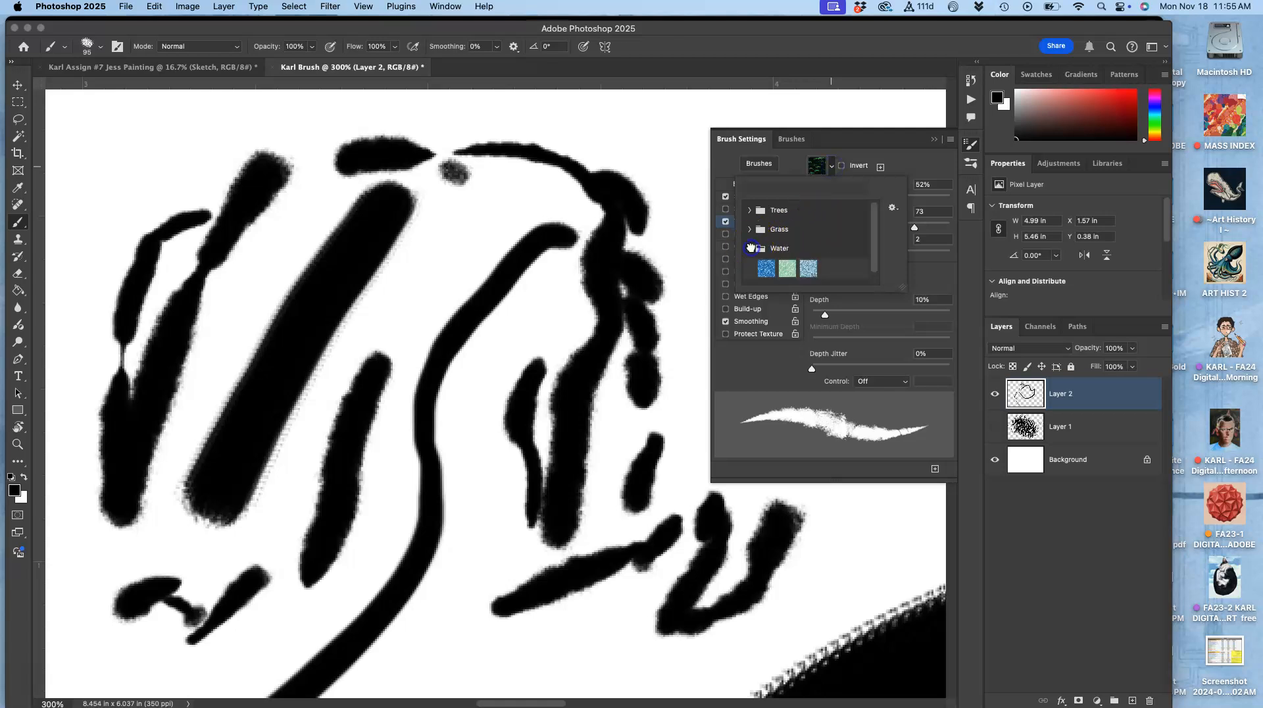
left_click(806, 270)
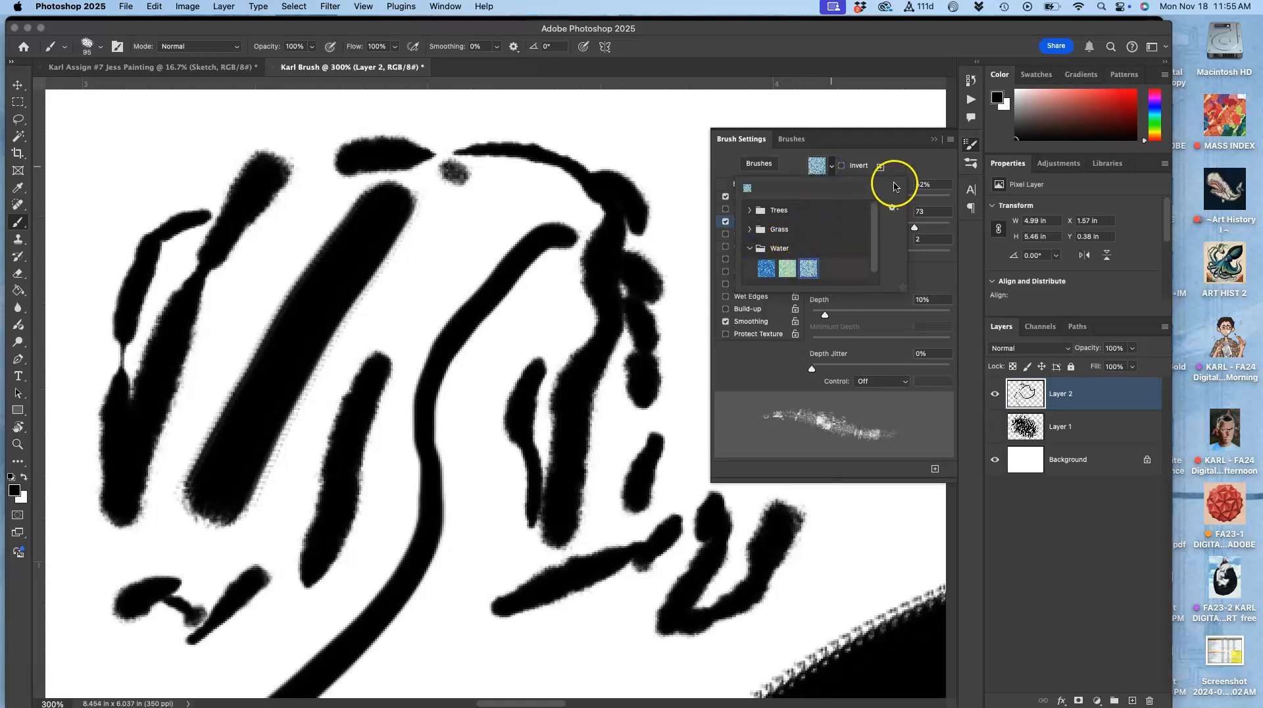
left_click(915, 162)
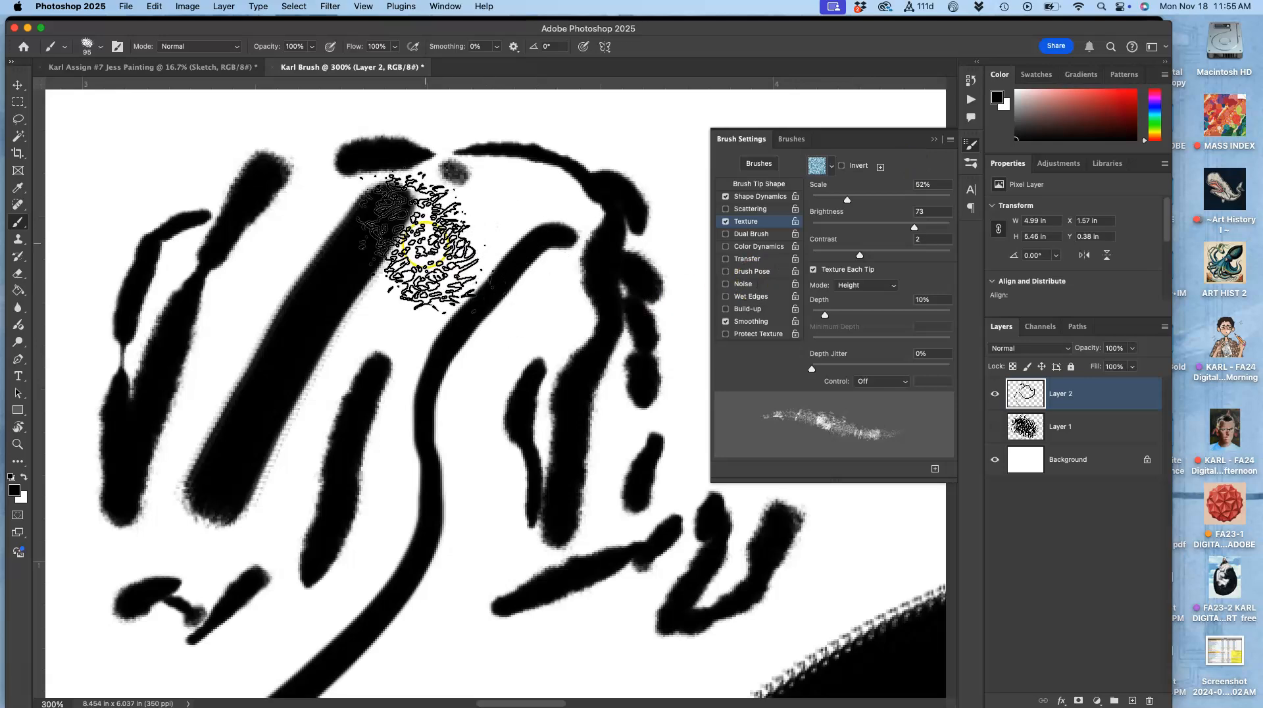
mouse_move(466, 232)
left_mouse_down()
mouse_move(392, 378)
mouse_move(424, 277)
mouse_move(474, 201)
mouse_move(413, 284)
mouse_move(475, 264)
mouse_move(504, 290)
mouse_move(485, 420)
mouse_move(512, 411)
mouse_move(479, 562)
mouse_move(480, 639)
mouse_move(402, 686)
mouse_move(377, 532)
mouse_move(303, 454)
mouse_move(207, 430)
mouse_move(185, 326)
mouse_move(185, 231)
mouse_move(106, 161)
mouse_move(186, 126)
mouse_move(216, 131)
mouse_move(150, 157)
mouse_move(119, 218)
left_mouse_up()
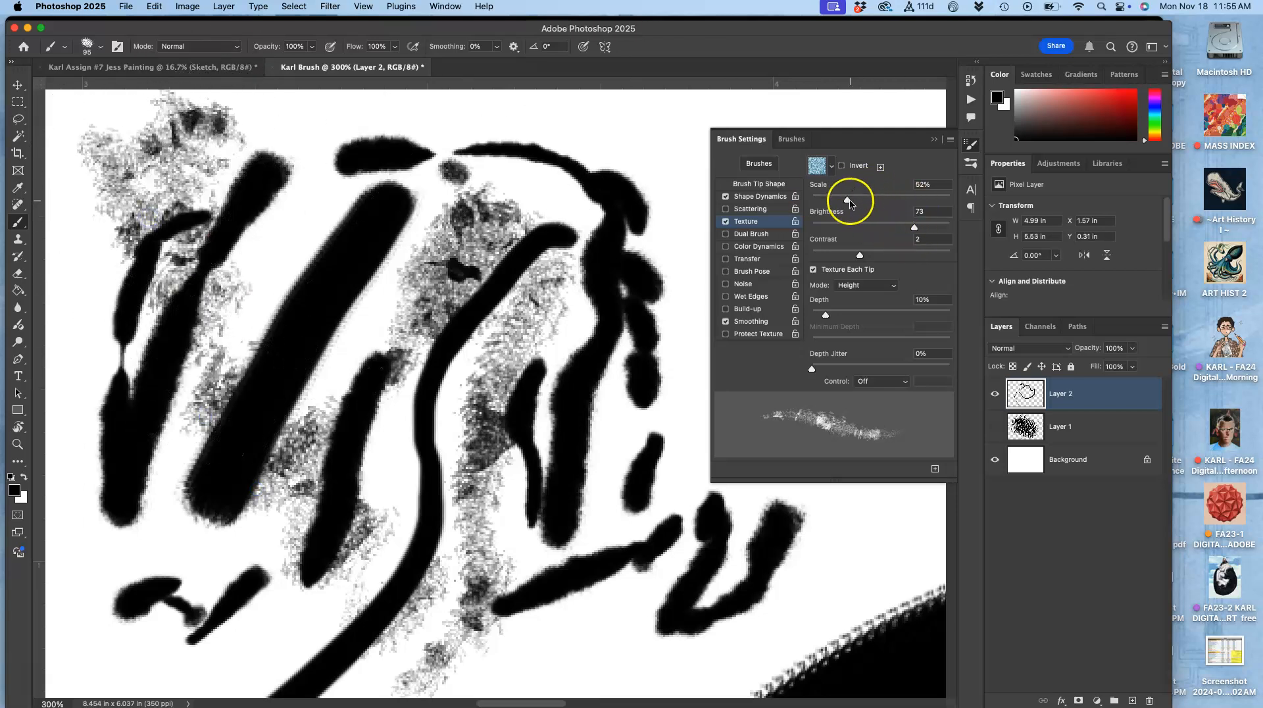
Step: Set the texture scale to 12%, paint another test stroke, and toggle the Texture option off and on to compare
left_click(828, 199)
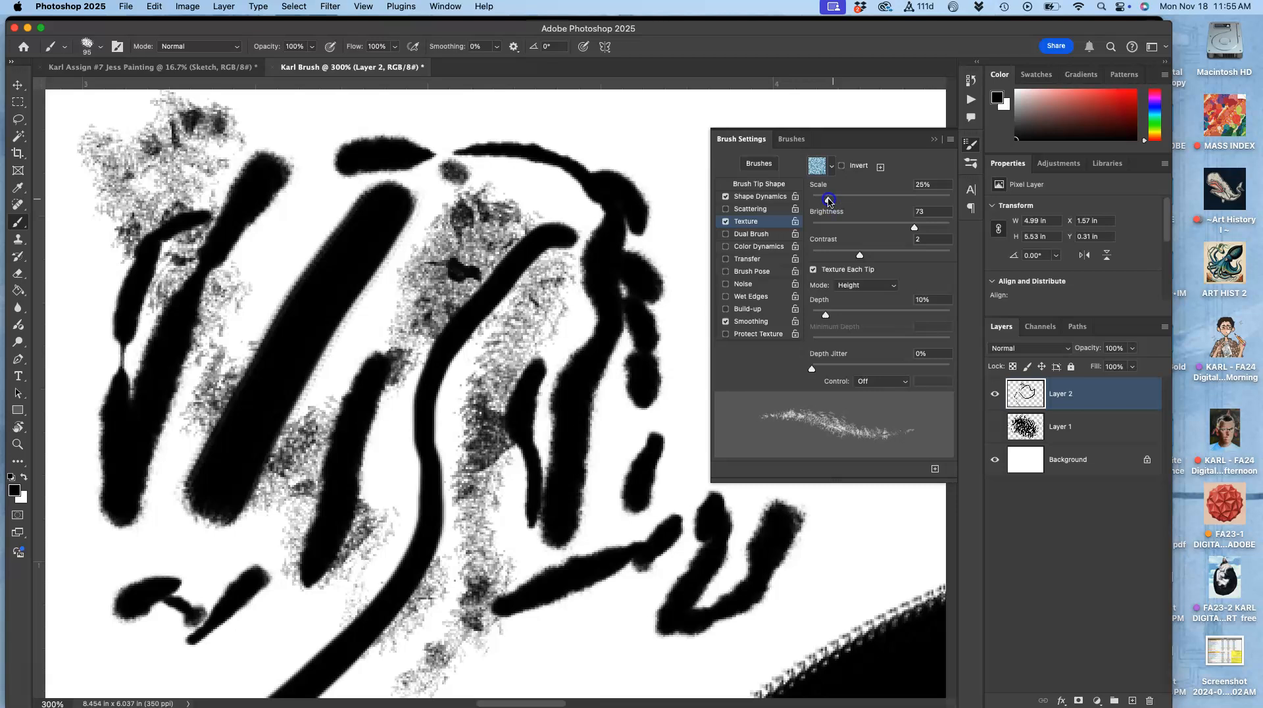
mouse_move(290, 233)
left_mouse_down()
mouse_move(247, 295)
mouse_move(164, 601)
mouse_move(125, 559)
mouse_move(112, 626)
mouse_move(267, 481)
mouse_move(355, 564)
mouse_move(484, 434)
mouse_move(614, 406)
mouse_move(670, 569)
mouse_move(761, 559)
left_mouse_up()
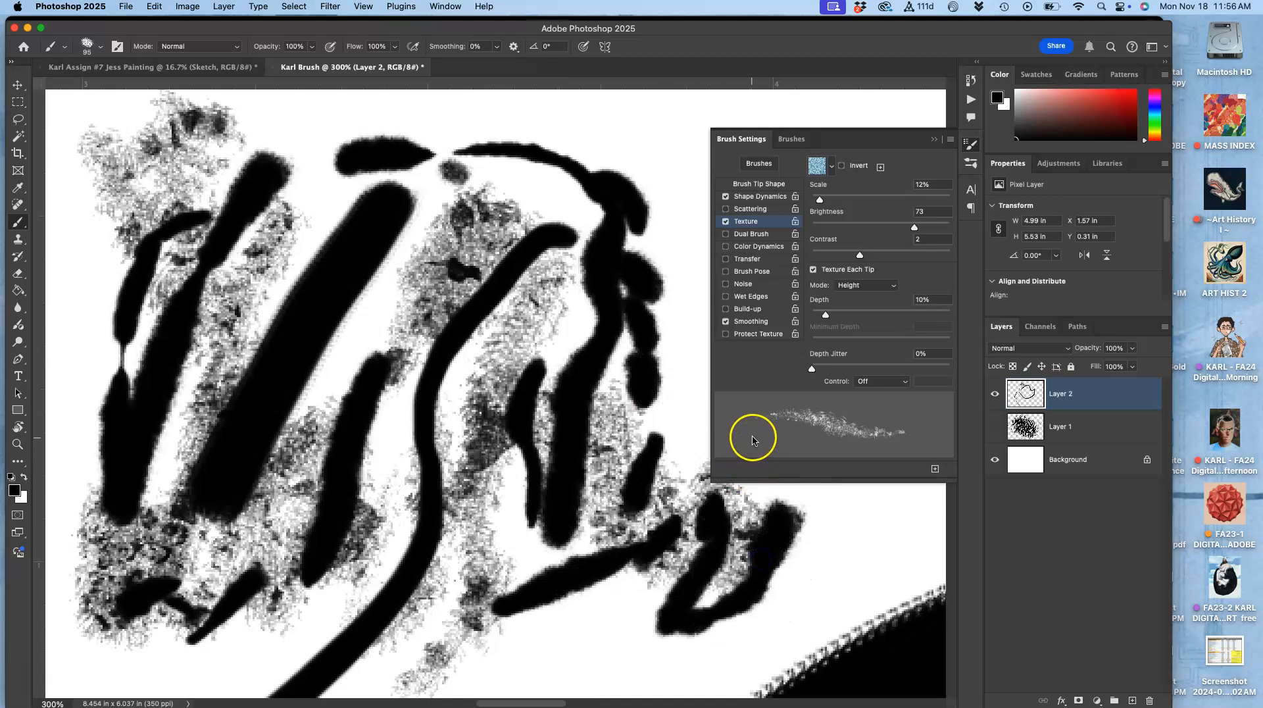
key("super+minus")
key("super+minus")
key("super+minus")
mouse_move(475, 409)
left_mouse_down()
mouse_move(481, 369)
mouse_move(462, 381)
mouse_move(442, 446)
mouse_move(527, 367)
mouse_move(525, 413)
mouse_move(599, 376)
mouse_move(571, 416)
mouse_move(536, 420)
mouse_move(493, 505)
mouse_move(463, 442)
mouse_move(414, 473)
mouse_move(401, 462)
mouse_move(422, 396)
mouse_move(401, 376)
mouse_move(399, 401)
mouse_move(413, 367)
mouse_move(441, 358)
mouse_move(572, 419)
left_mouse_up()
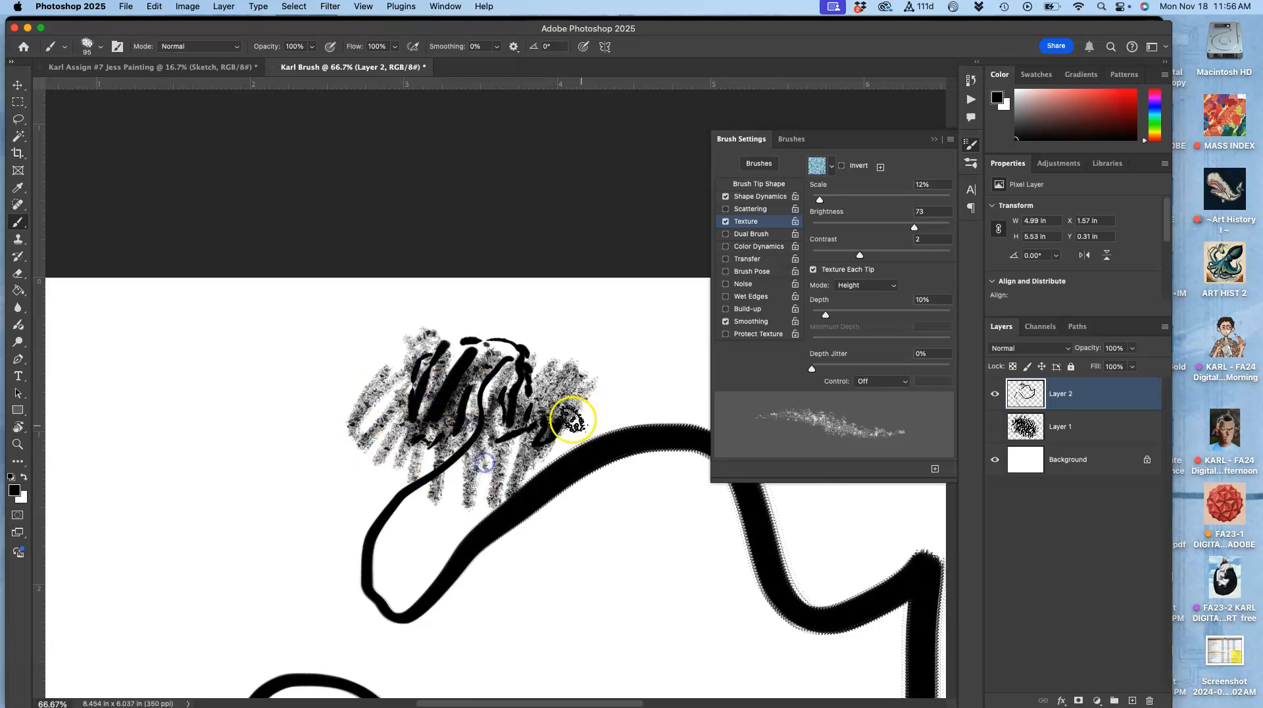
left_click(726, 221)
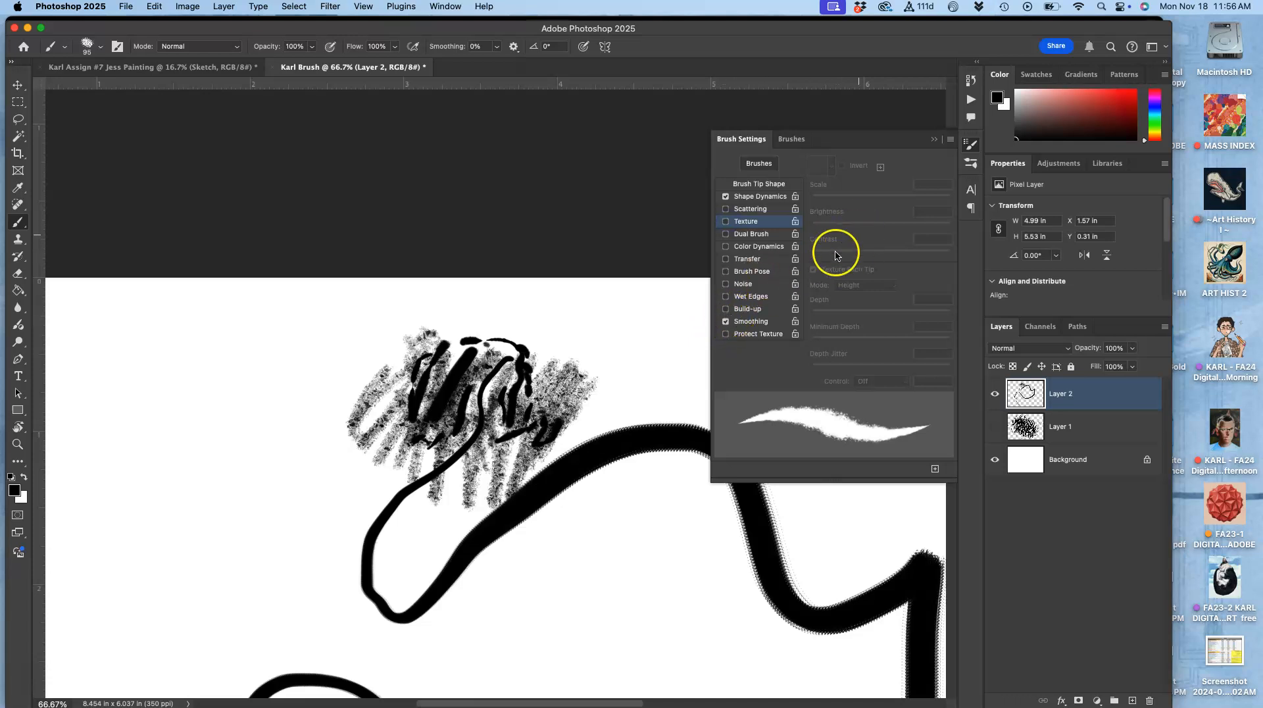
left_click(726, 223)
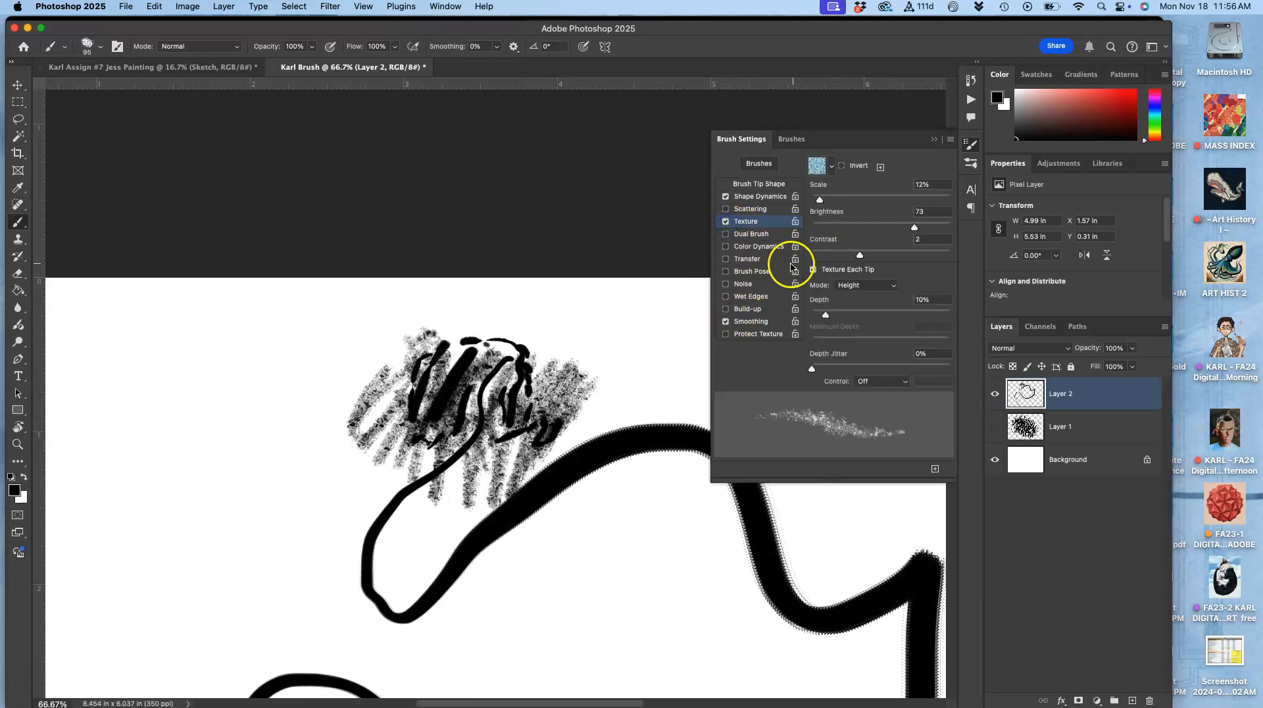
Step: Switch to the Jess Painting document, select the Sketch layer, delete its scribbles and deselect
left_click(187, 67)
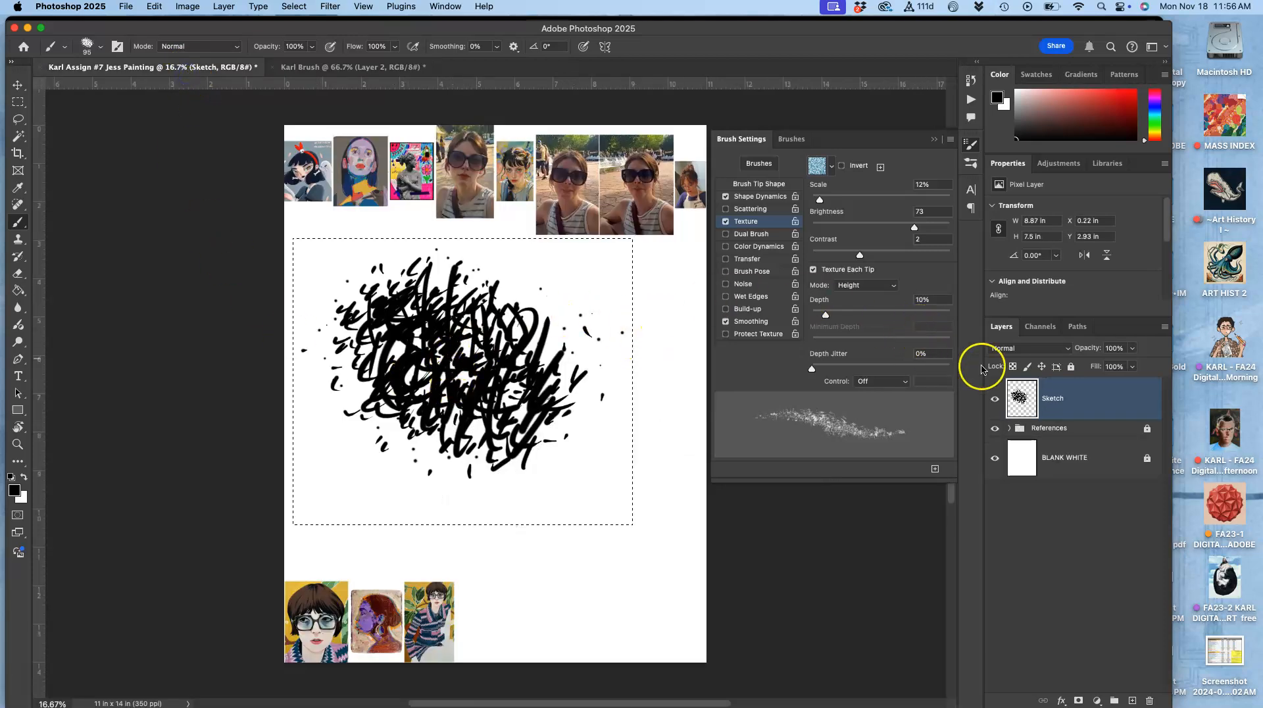
left_click(1071, 398)
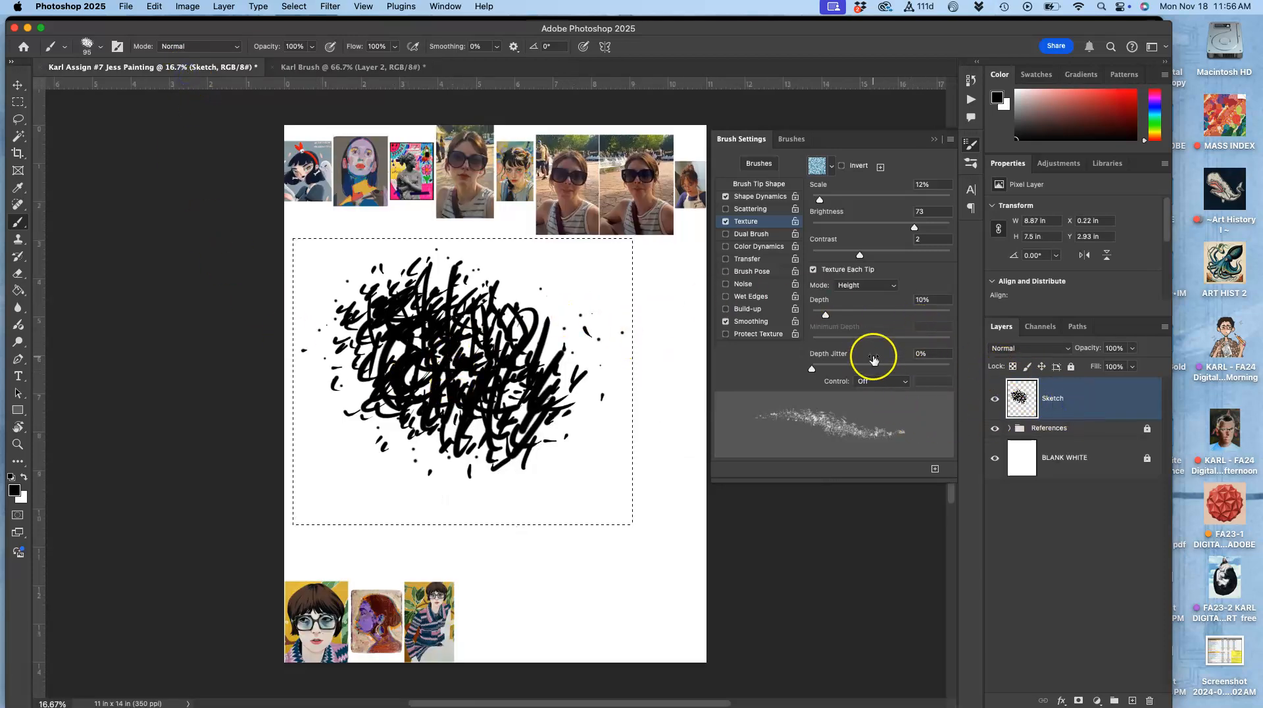
key("Delete")
key("super+d")
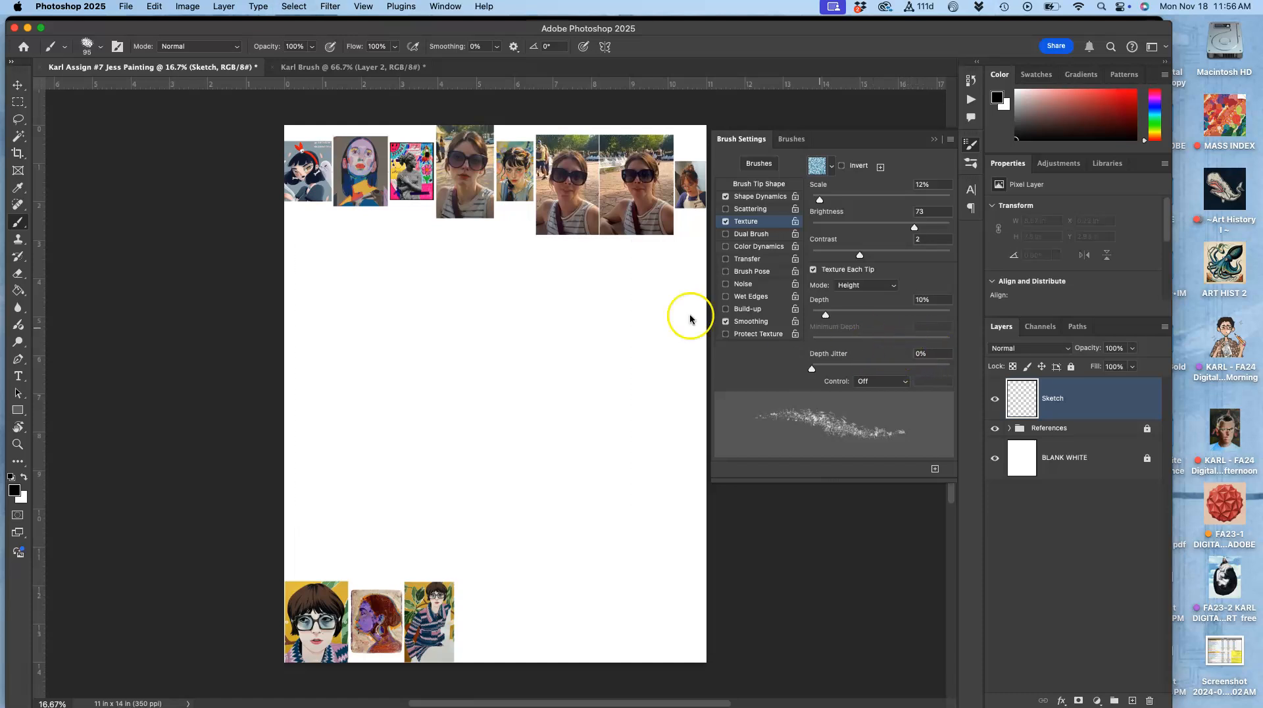
Step: Paint test scribbles on the Sketch layer, inspect them up close, and undo them all
mouse_move(421, 290)
left_mouse_down()
mouse_move(409, 334)
mouse_move(451, 295)
mouse_move(448, 340)
left_mouse_up()
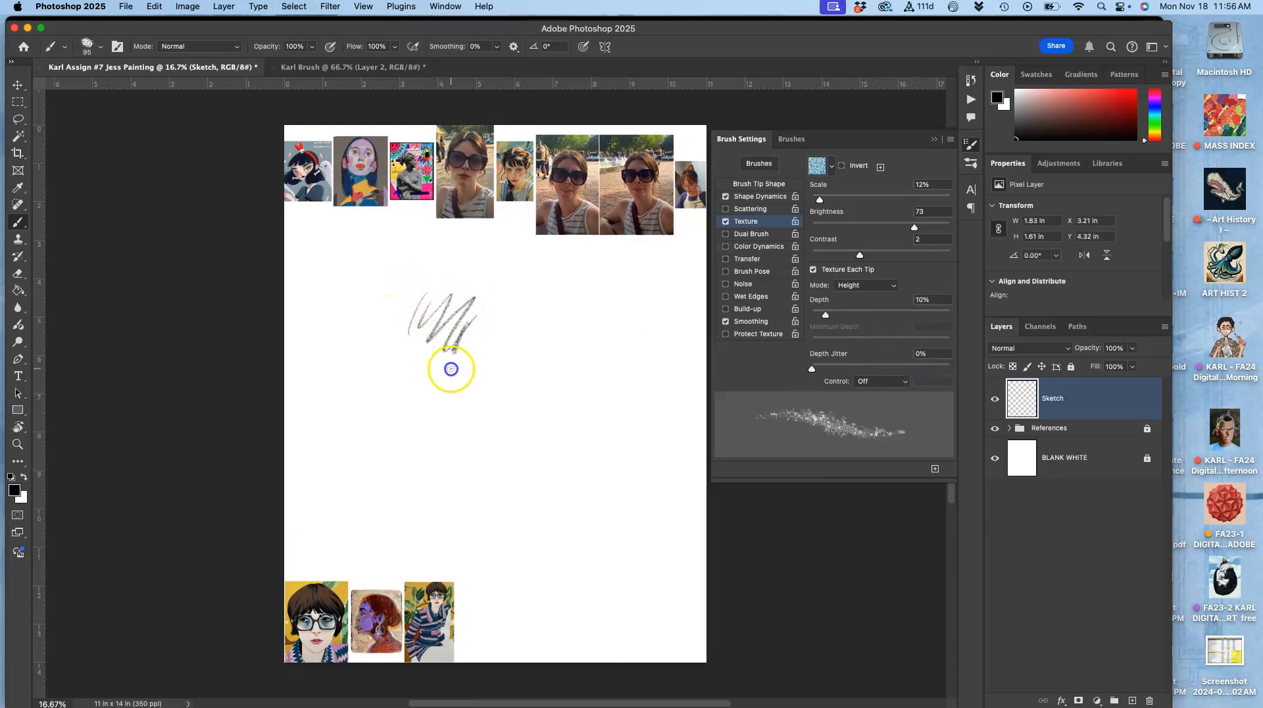
mouse_move(419, 294)
left_mouse_down()
mouse_move(429, 369)
mouse_move(452, 402)
mouse_move(526, 307)
mouse_move(484, 398)
mouse_move(494, 308)
left_mouse_up()
key("super+equal")
key("super+equal")
key("super+equal")
key("super+equal")
key("super+equal")
mouse_move(456, 263)
left_mouse_down()
mouse_move(383, 288)
mouse_move(333, 517)
mouse_move(419, 527)
mouse_move(563, 361)
mouse_move(539, 463)
mouse_move(500, 446)
mouse_move(211, 650)
mouse_move(165, 624)
mouse_move(171, 519)
mouse_move(321, 271)
mouse_move(290, 329)
left_mouse_up()
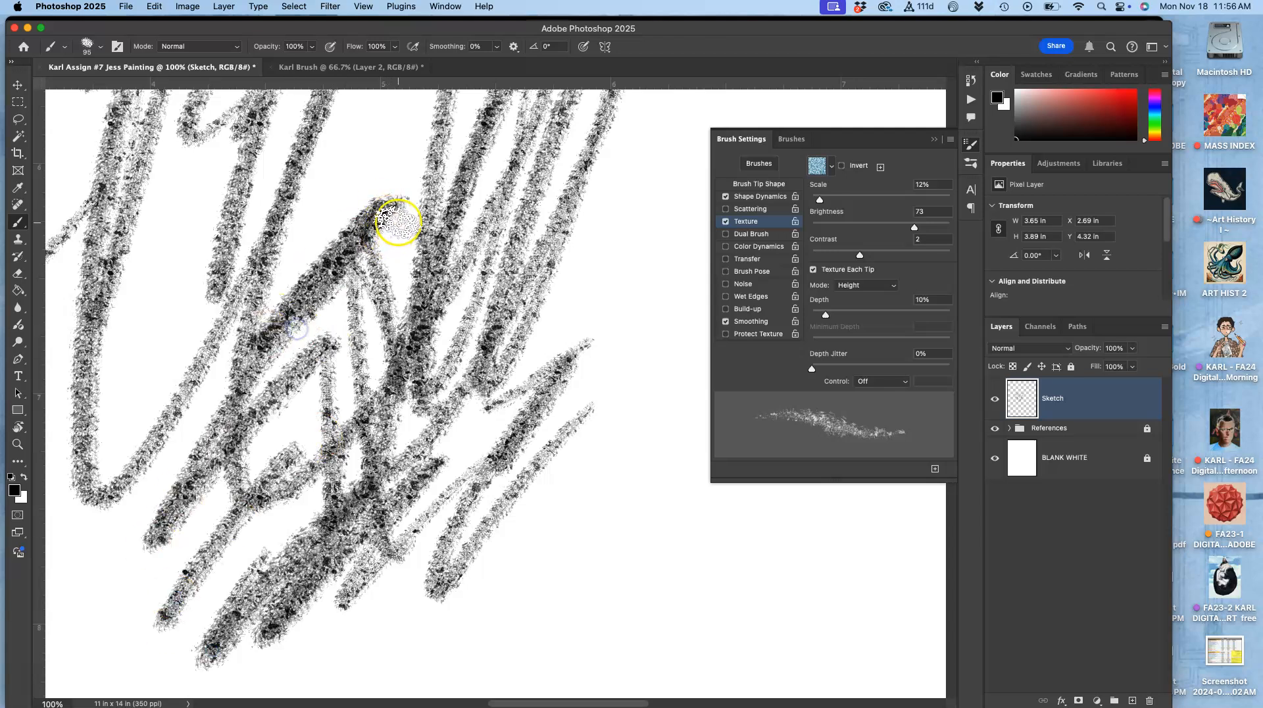
key("super+minus")
key("super+minus")
key("super+minus")
key("super+minus")
key("super+minus")
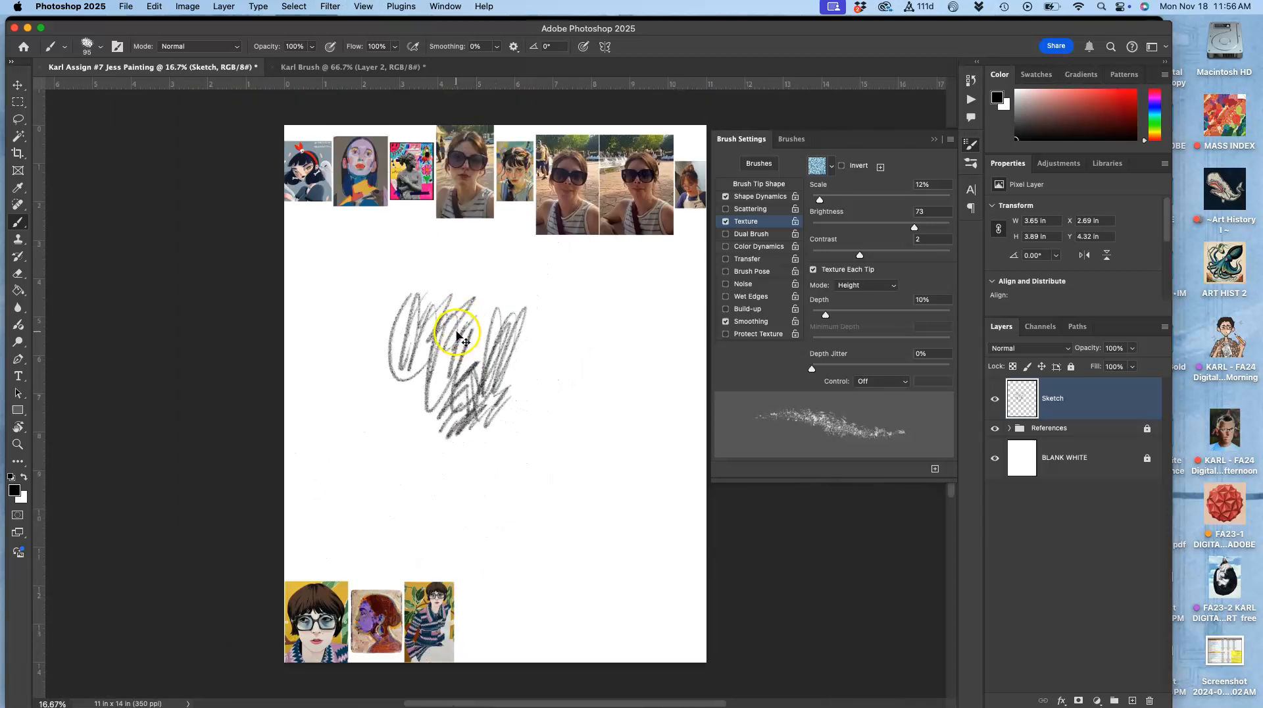
key("super+z")
key("super+z")
key("super+z")
key("super+z")
key("super+z")
key("super+z")
key("super+z")
key("super+z")
key("super+z")
key("super+z")
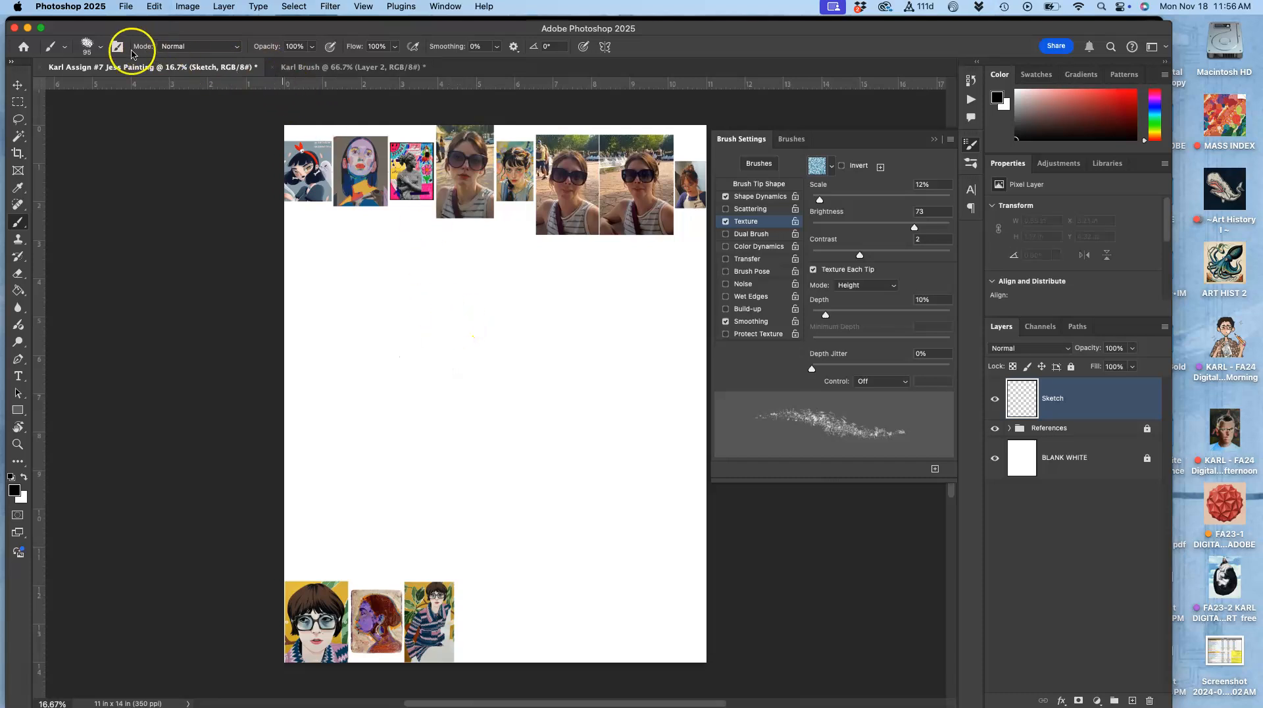
Step: Sketch the head outline with eyes, nose and mouth on the Sketch layer using the Karl Brush
left_click(100, 46)
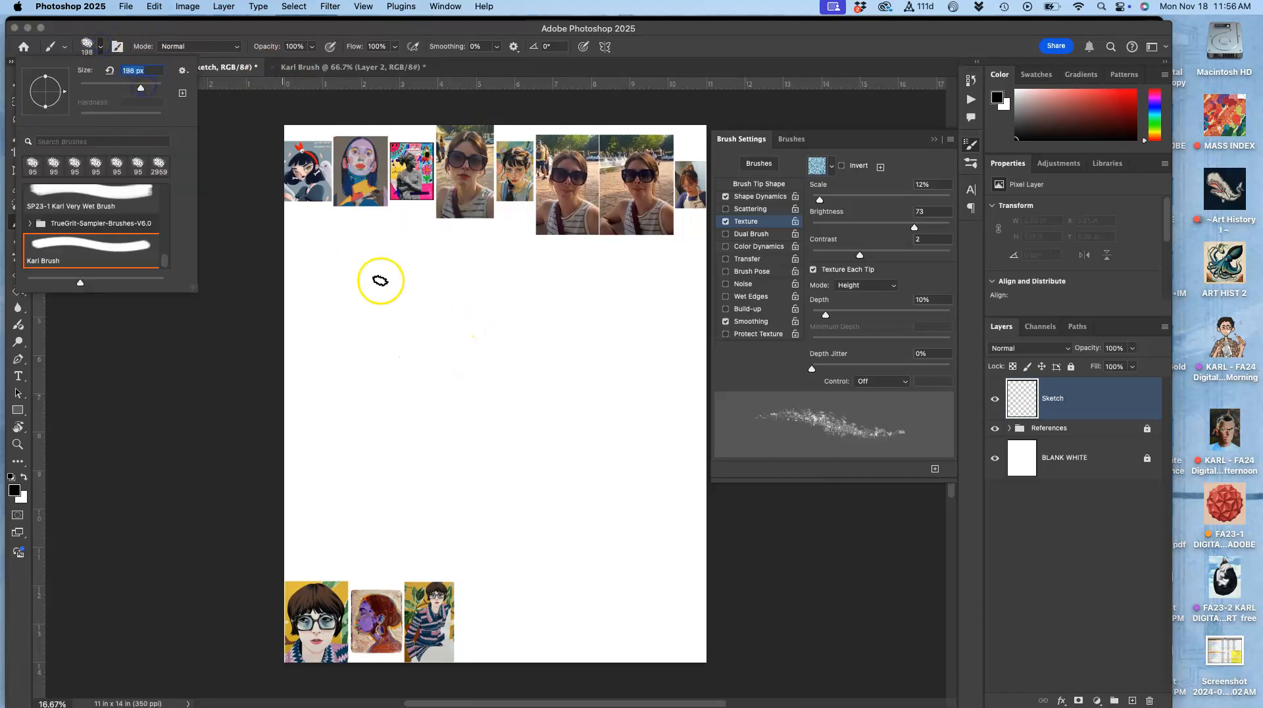
mouse_move(459, 296)
left_mouse_down()
mouse_move(416, 386)
mouse_move(443, 283)
mouse_move(498, 304)
left_mouse_up()
mouse_move(542, 373)
left_mouse_down()
mouse_move(516, 435)
mouse_move(419, 317)
mouse_move(417, 455)
mouse_move(439, 477)
mouse_move(480, 453)
mouse_move(437, 476)
mouse_move(494, 474)
mouse_move(539, 418)
mouse_move(502, 474)
left_mouse_up()
mouse_move(395, 366)
left_mouse_down()
mouse_move(513, 363)
mouse_move(425, 369)
mouse_move(428, 397)
mouse_move(469, 380)
left_mouse_up()
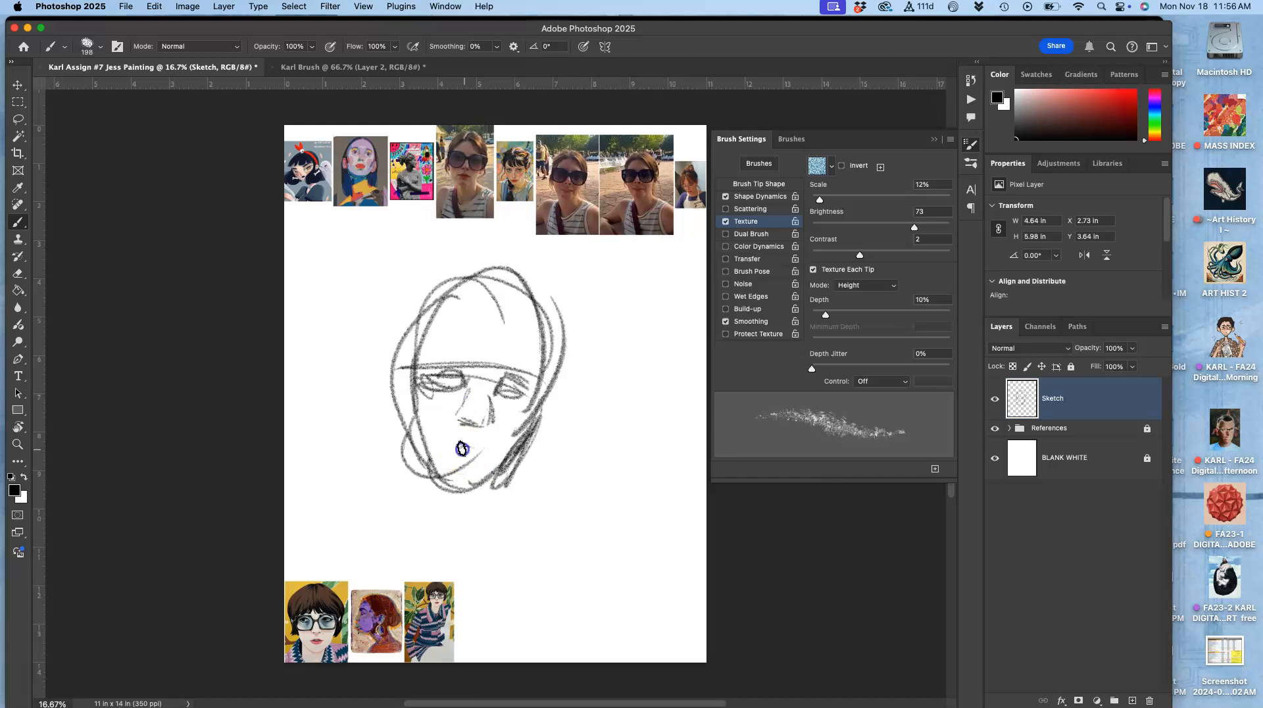
left_click_drag(440, 444, 491, 449)
left_click_drag(434, 399, 409, 392)
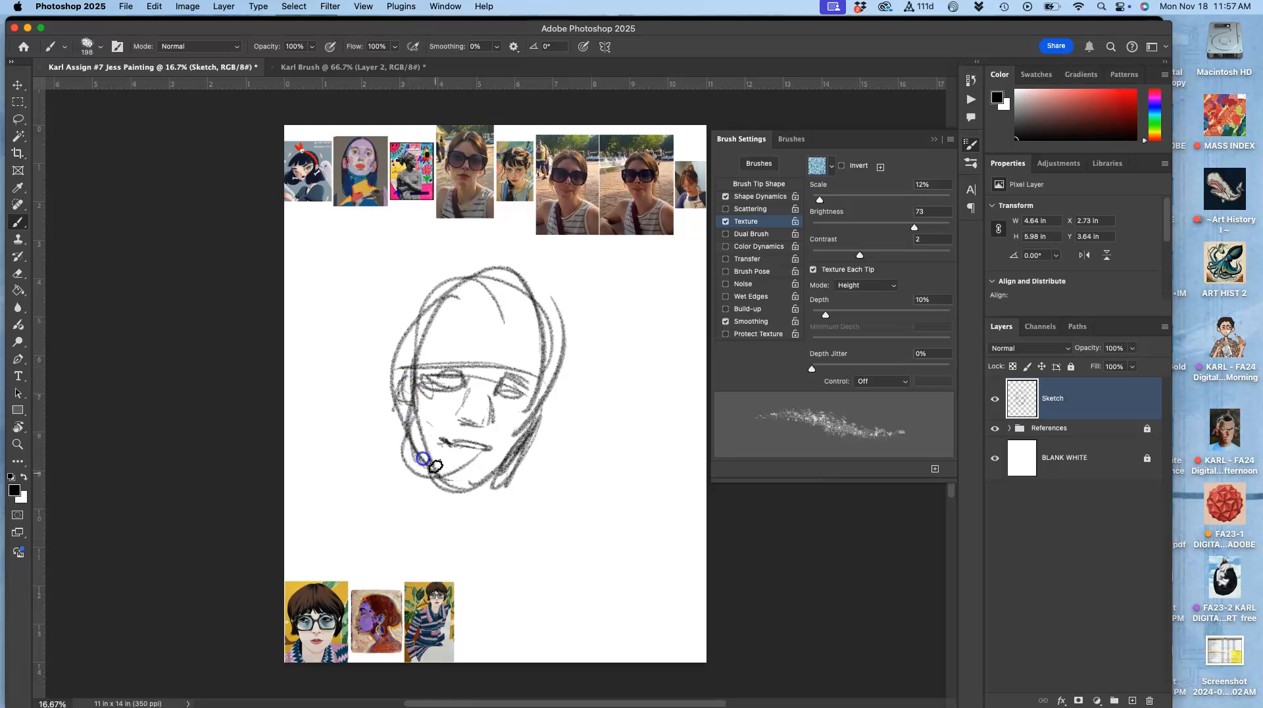
Step: Sketch the hair framing the face and a neck line beneath the chin
left_click_drag(496, 475, 523, 440)
left_click_drag(490, 316, 421, 342)
mouse_move(492, 313)
left_mouse_down()
mouse_move(530, 367)
mouse_move(531, 398)
mouse_move(543, 385)
mouse_move(546, 416)
mouse_move(568, 377)
mouse_move(548, 431)
mouse_move(560, 347)
mouse_move(488, 282)
left_mouse_up()
mouse_move(413, 339)
left_mouse_down()
mouse_move(446, 286)
mouse_move(392, 362)
mouse_move(382, 453)
left_mouse_up()
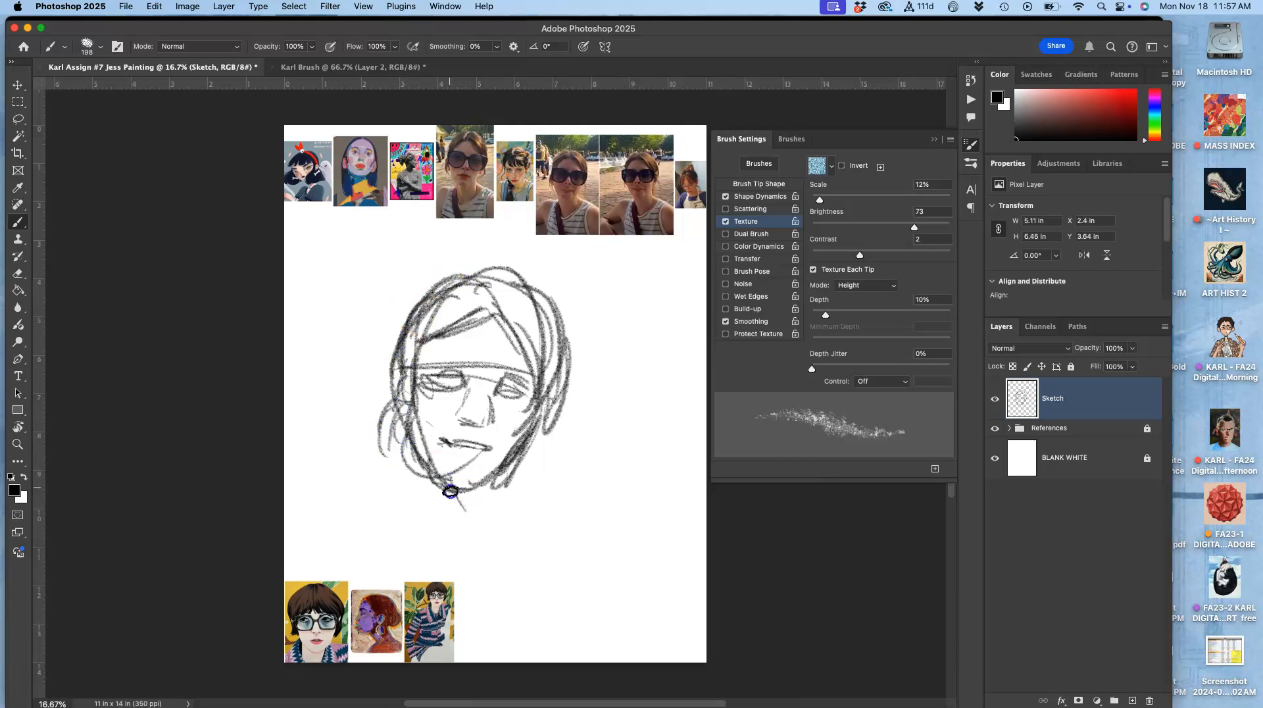
left_click_drag(474, 536, 440, 521)
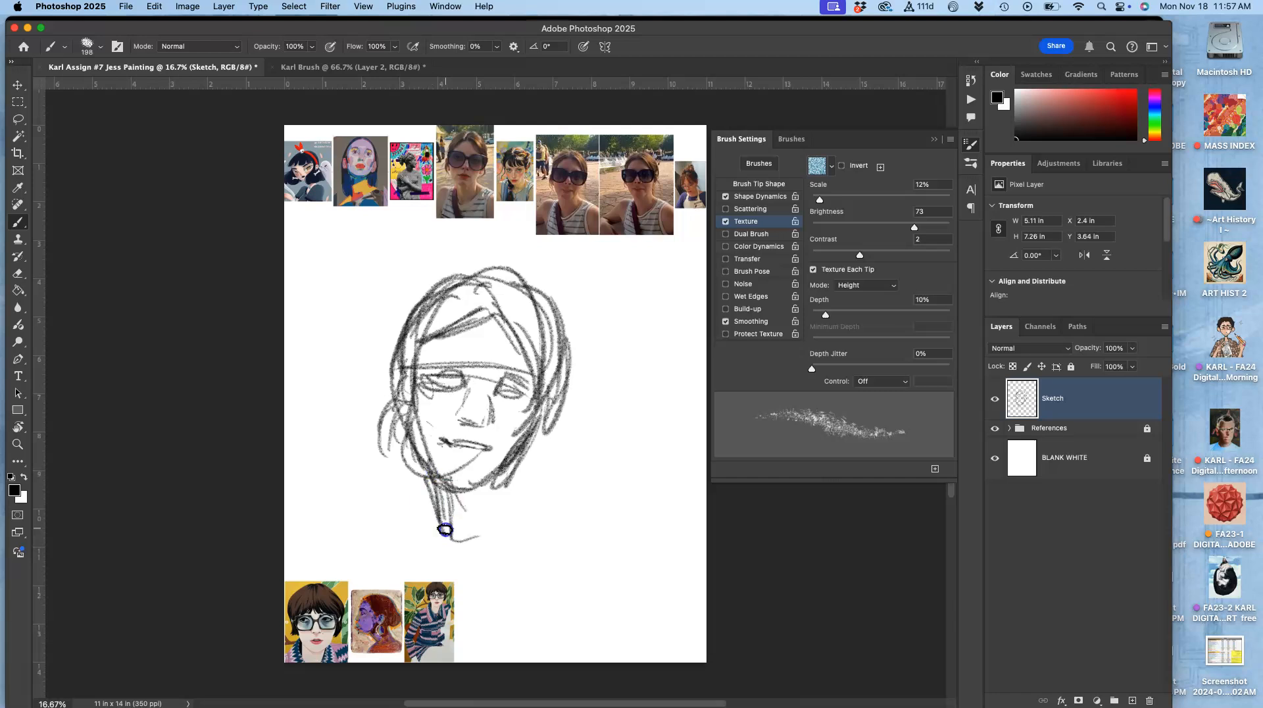
mouse_move(508, 459)
left_mouse_down()
mouse_move(507, 508)
mouse_move(521, 488)
left_mouse_up()
mouse_move(495, 389)
left_mouse_down()
mouse_move(485, 393)
mouse_move(503, 423)
mouse_move(490, 390)
left_mouse_up()
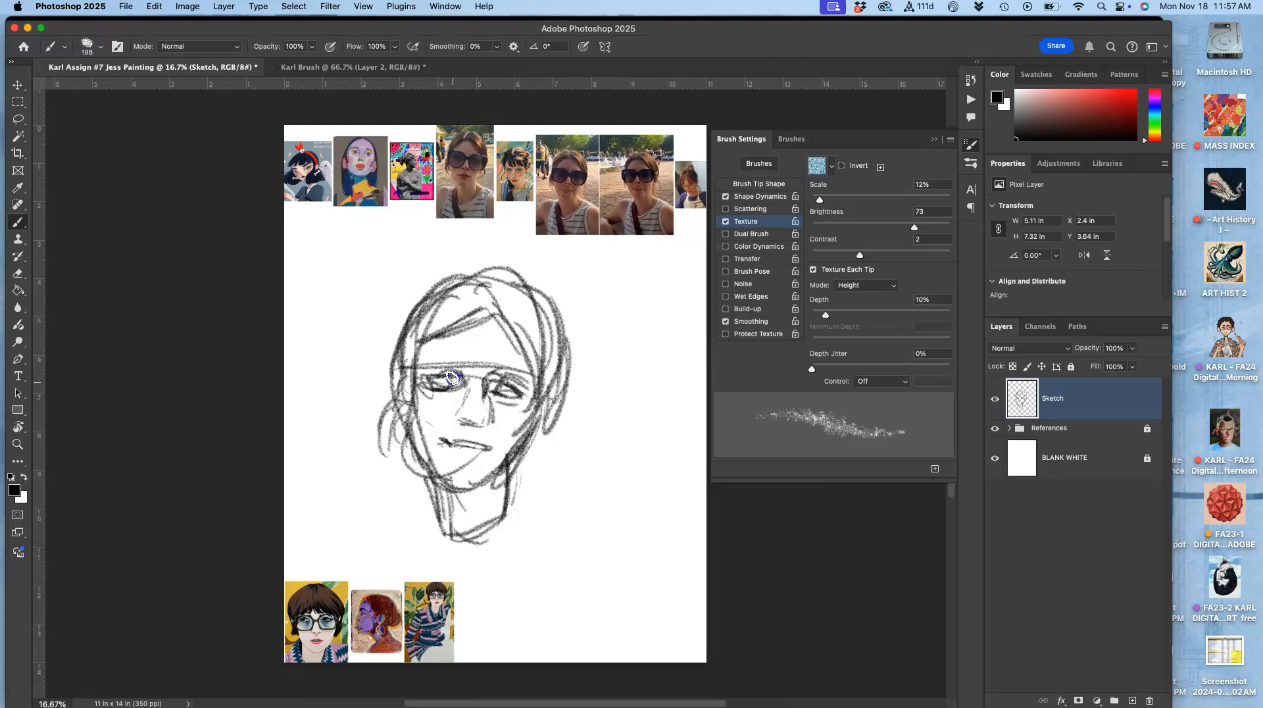
Step: Refine the nose, lips and cheek lines and sketch the glasses across the eyes
left_click_drag(454, 404, 446, 448)
left_click_drag(451, 450, 474, 458)
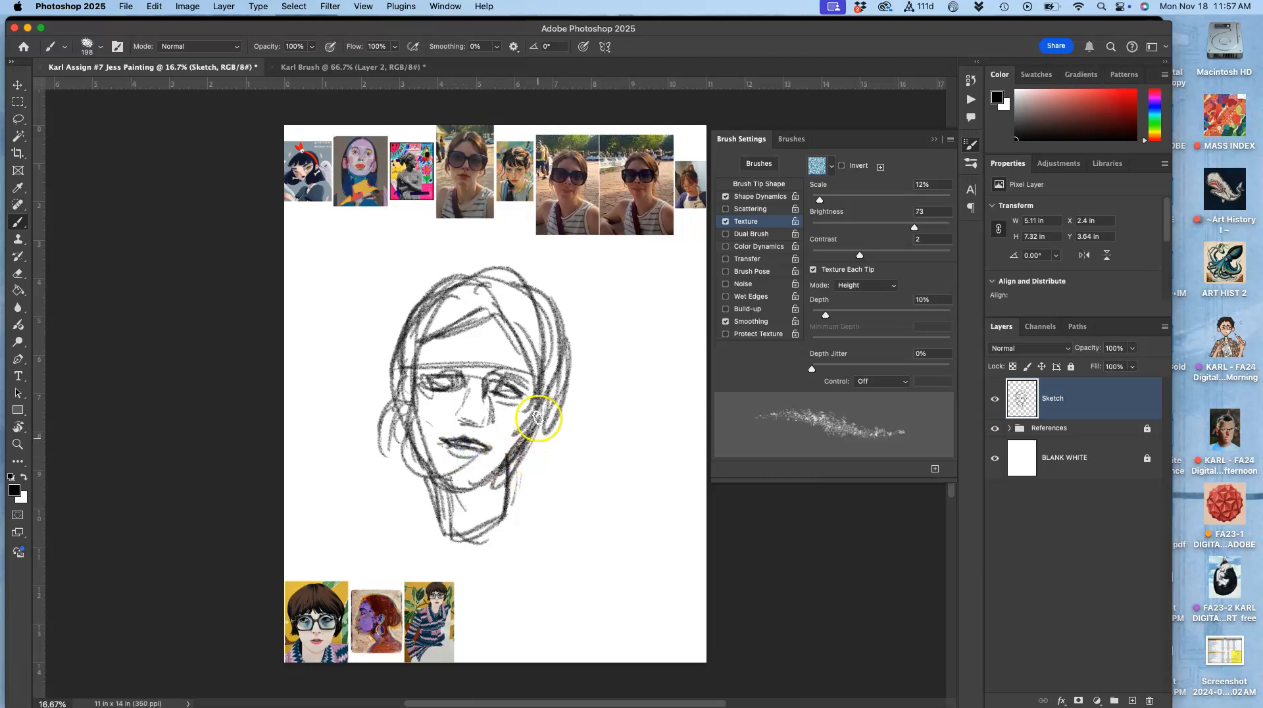
left_click_drag(519, 410, 527, 445)
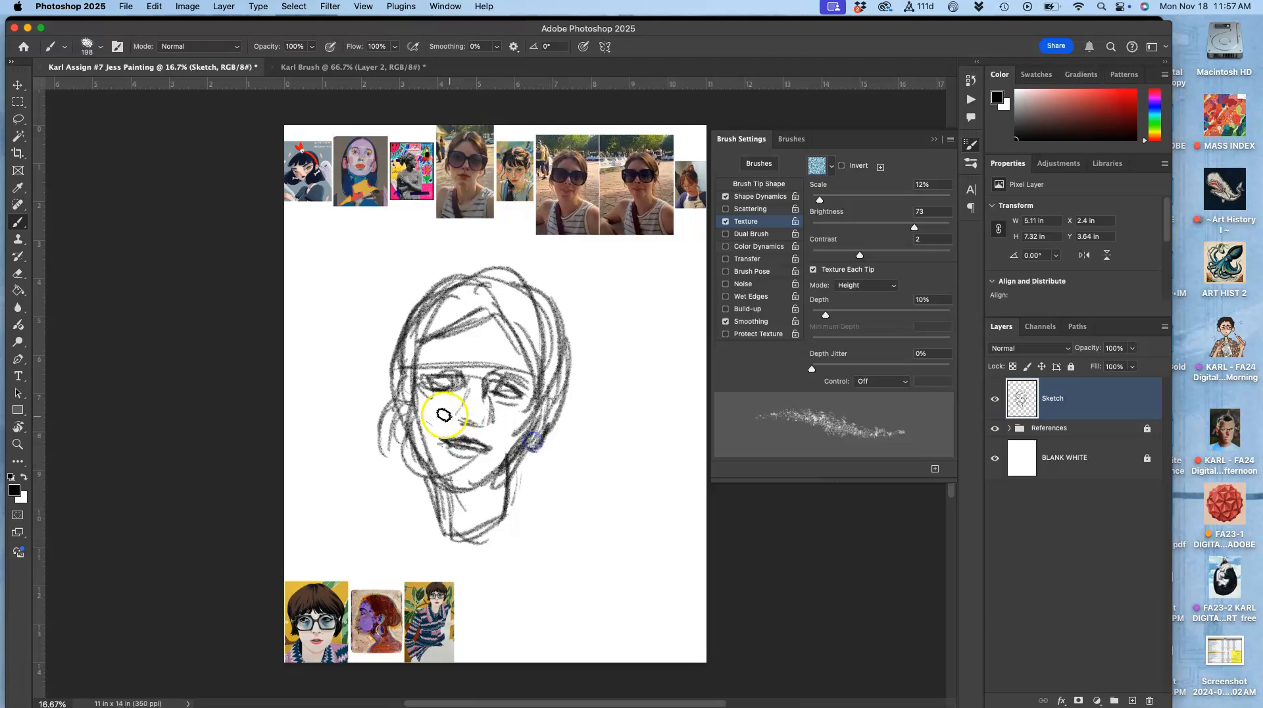
left_click_drag(406, 450, 412, 439)
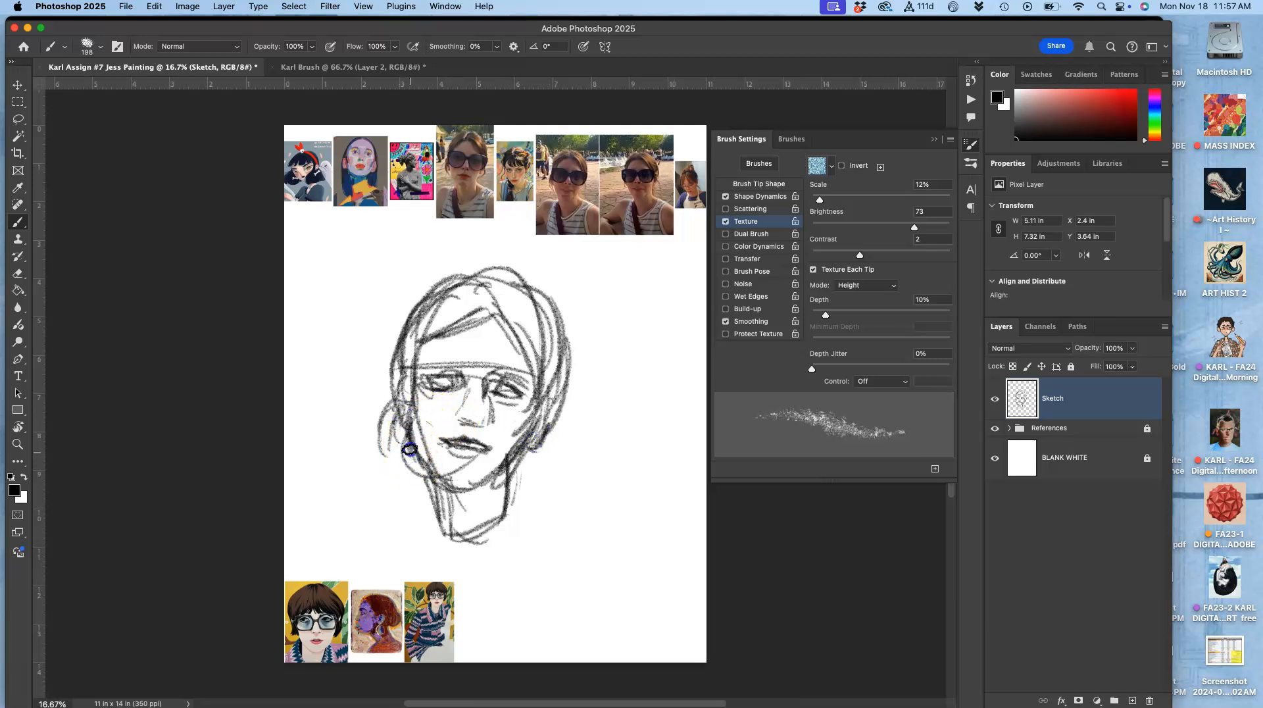
left_click_drag(485, 476, 484, 476)
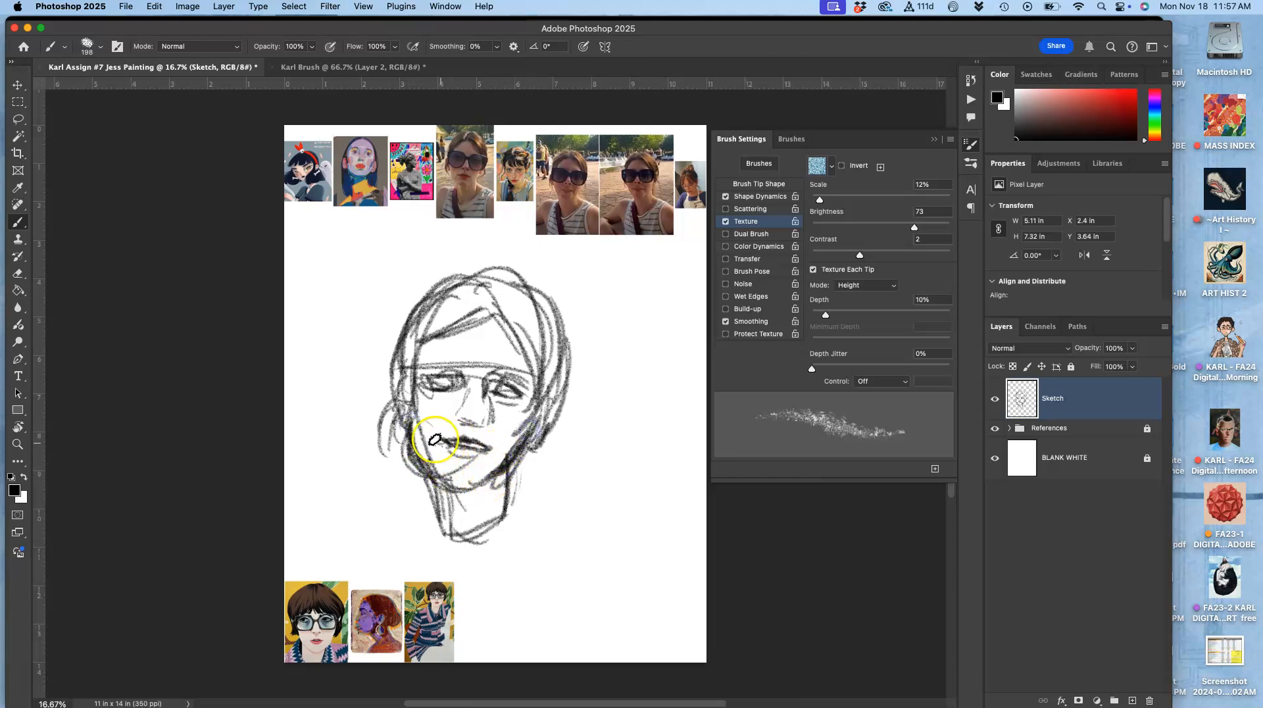
left_click_drag(439, 368, 427, 368)
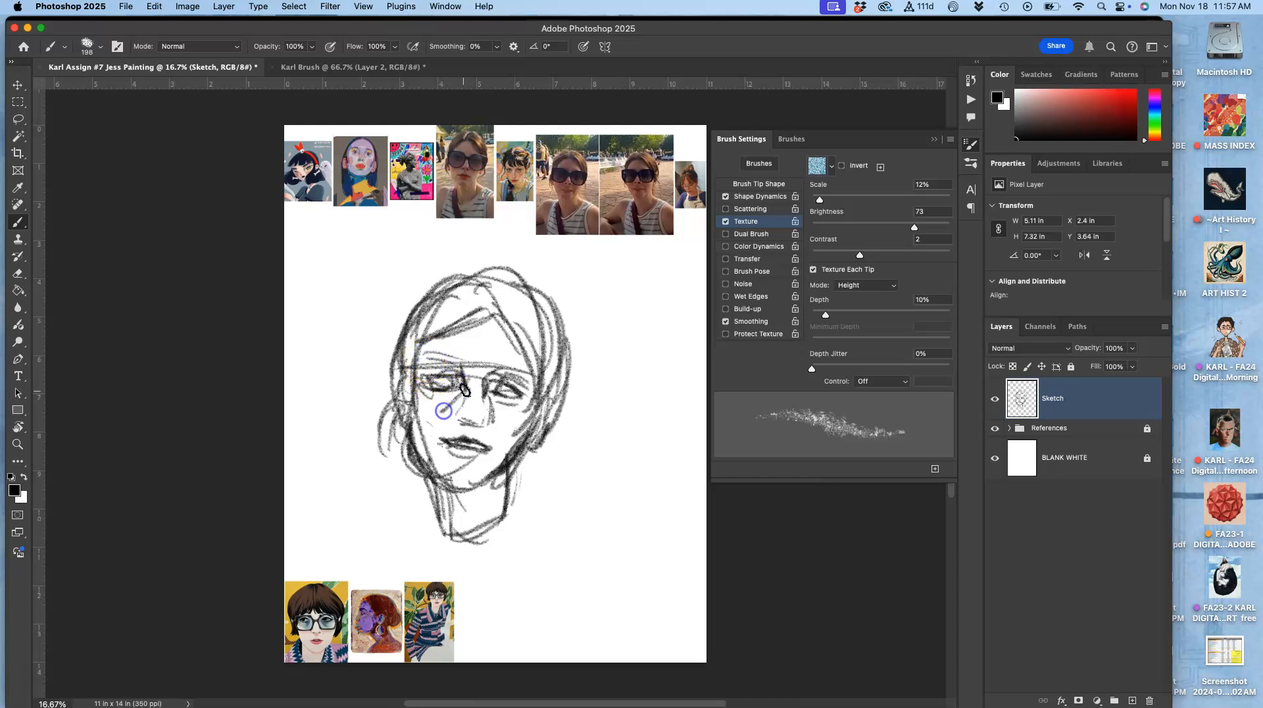
mouse_move(400, 405)
left_mouse_down()
mouse_move(408, 365)
mouse_move(414, 406)
mouse_move(446, 414)
mouse_move(469, 387)
mouse_move(448, 413)
mouse_move(466, 370)
mouse_move(413, 360)
left_mouse_up()
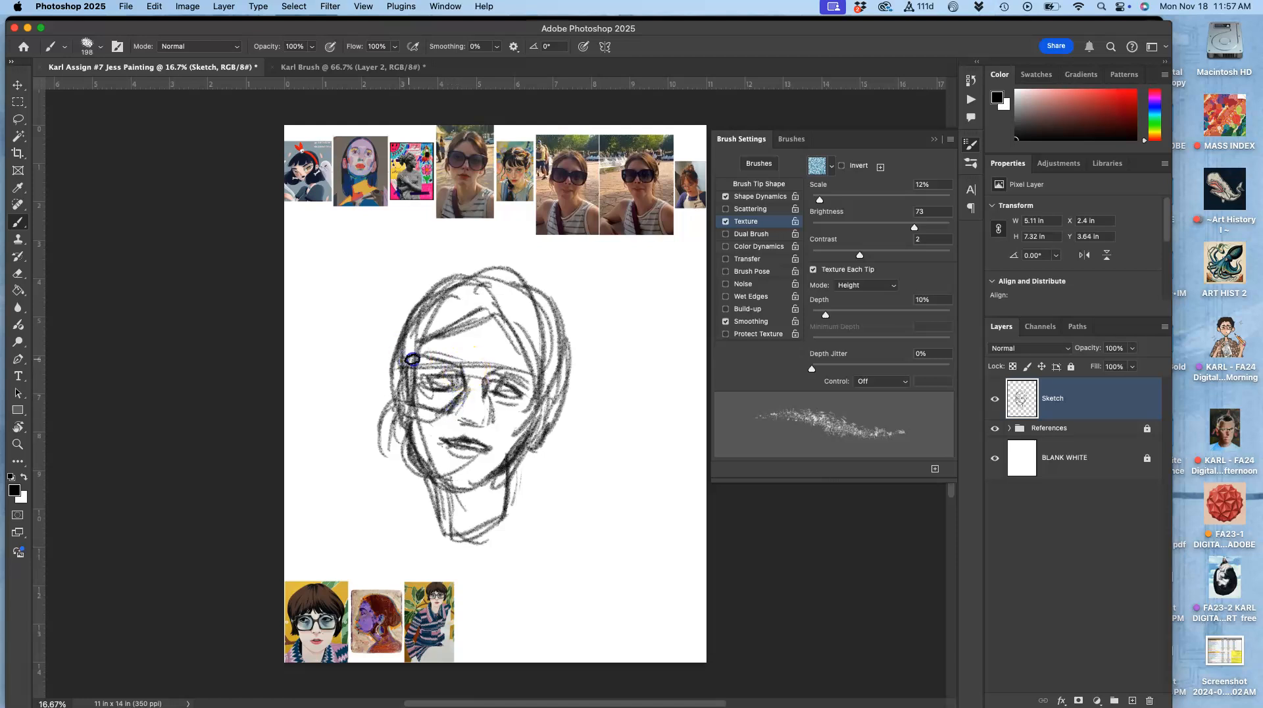
left_click_drag(486, 375, 496, 376)
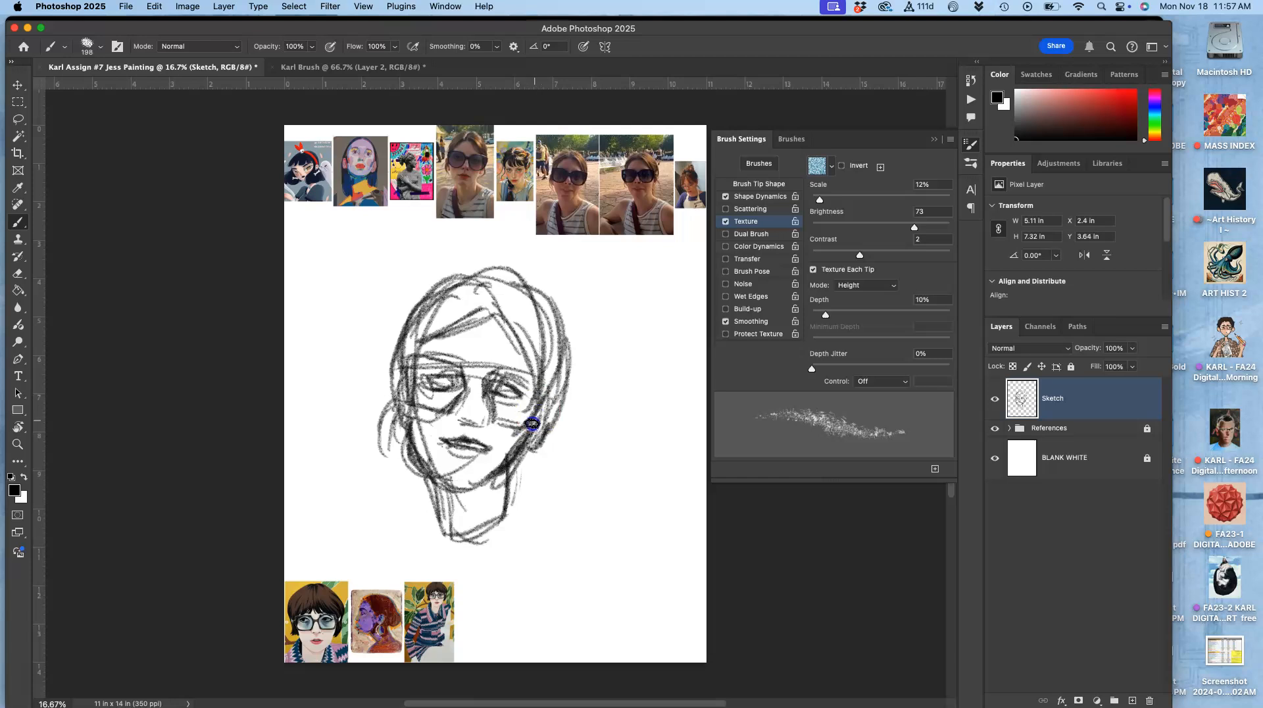
mouse_move(524, 372)
left_mouse_down()
mouse_move(552, 386)
mouse_move(537, 411)
left_mouse_up()
left_click_drag(407, 405, 491, 412)
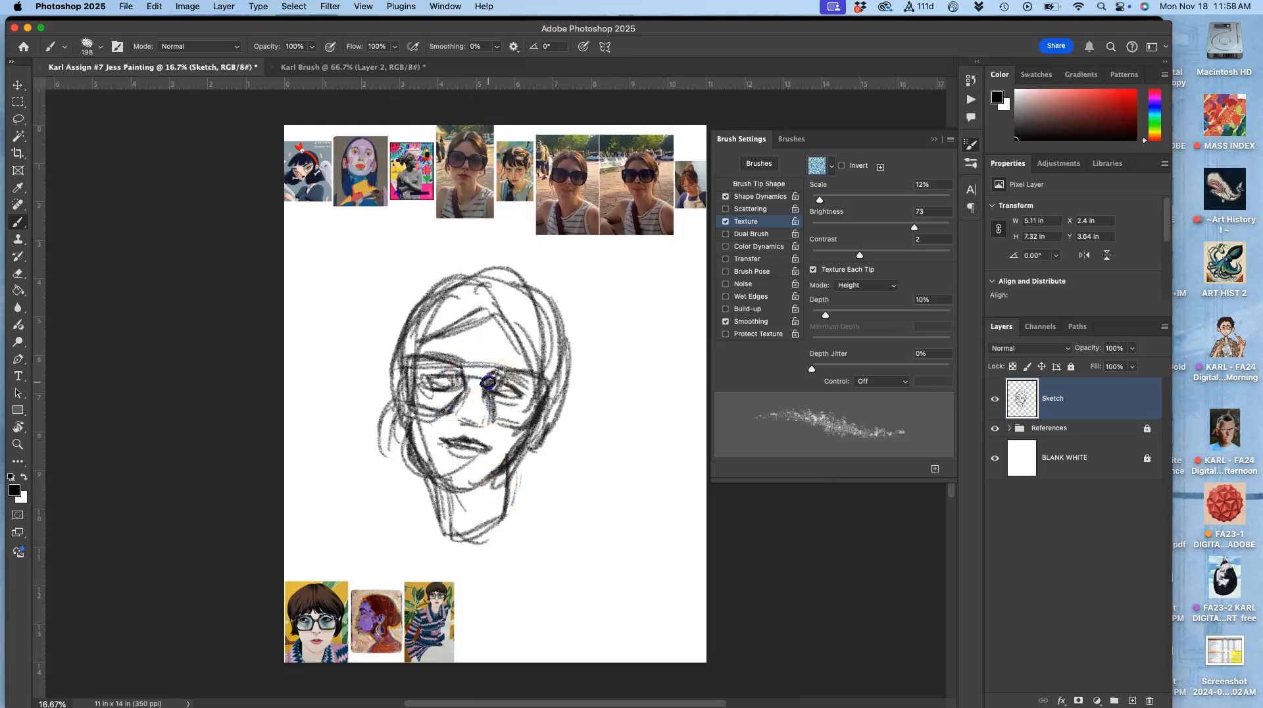
left_click_drag(460, 486, 449, 523)
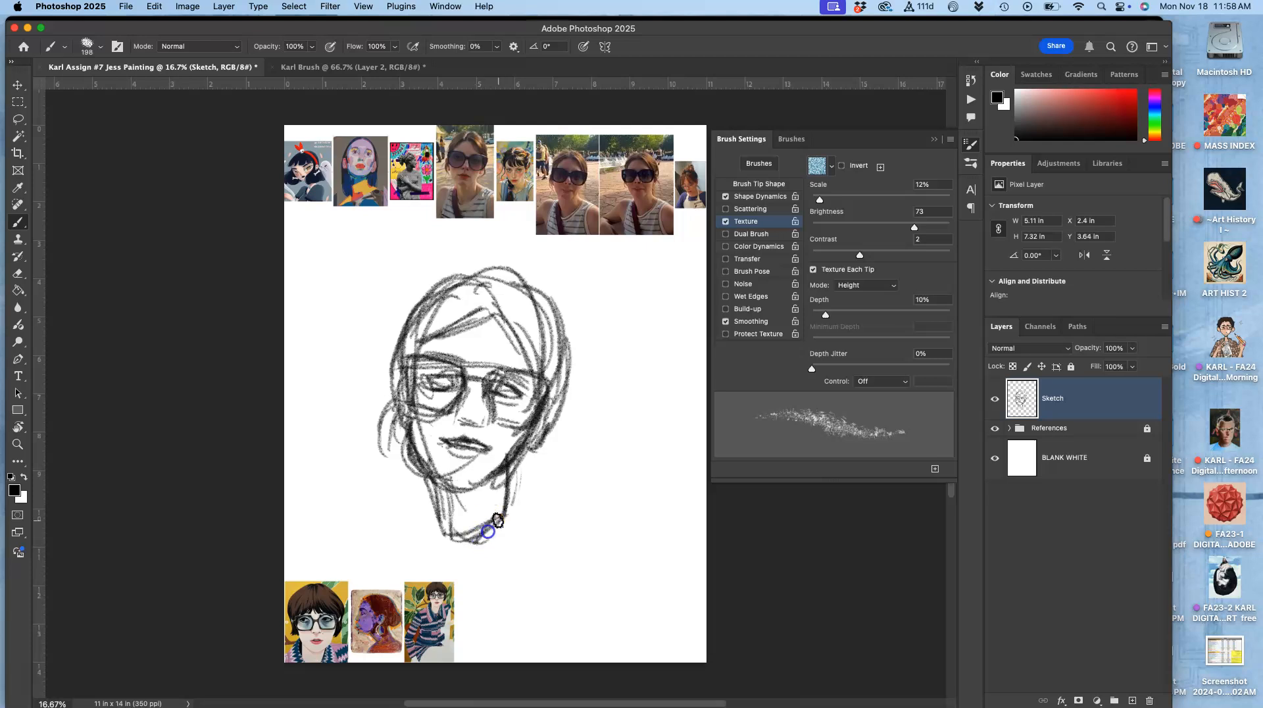
Step: Sketch the neck, shoulders and torso below the head and add more hair strokes
mouse_move(506, 475)
left_mouse_down()
mouse_move(600, 561)
mouse_move(615, 594)
left_mouse_up()
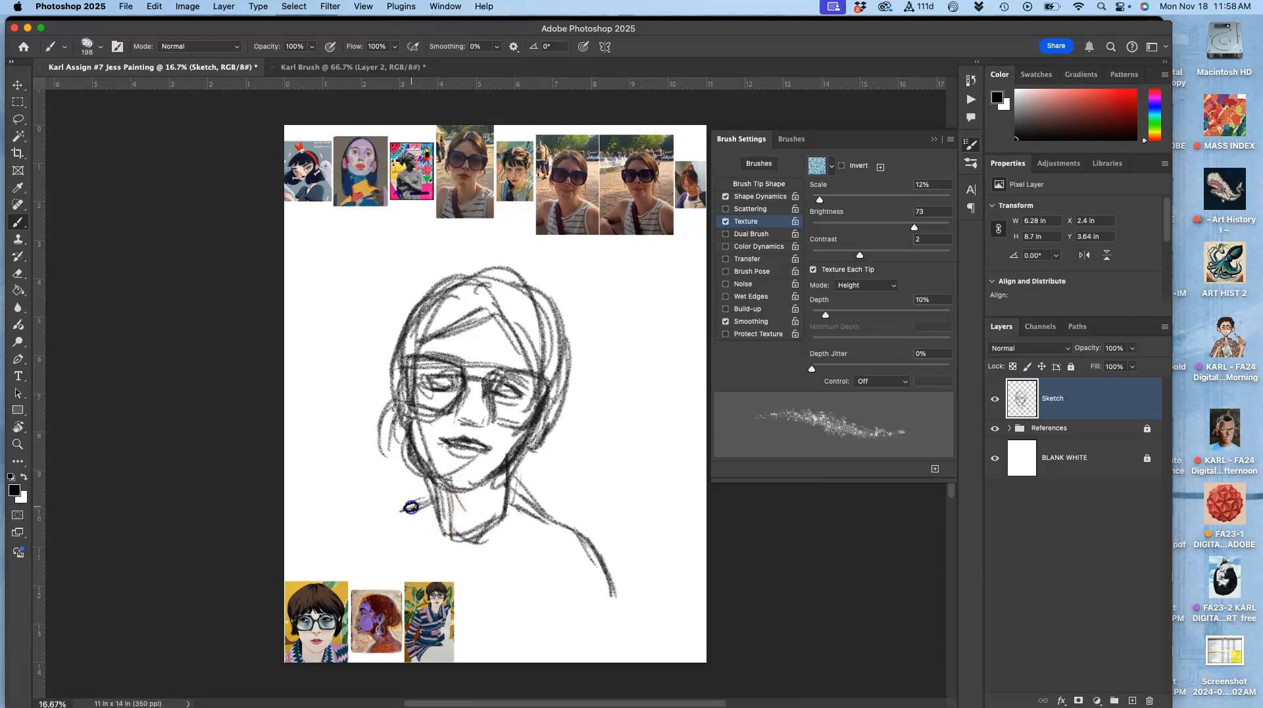
left_click_drag(360, 514, 339, 564)
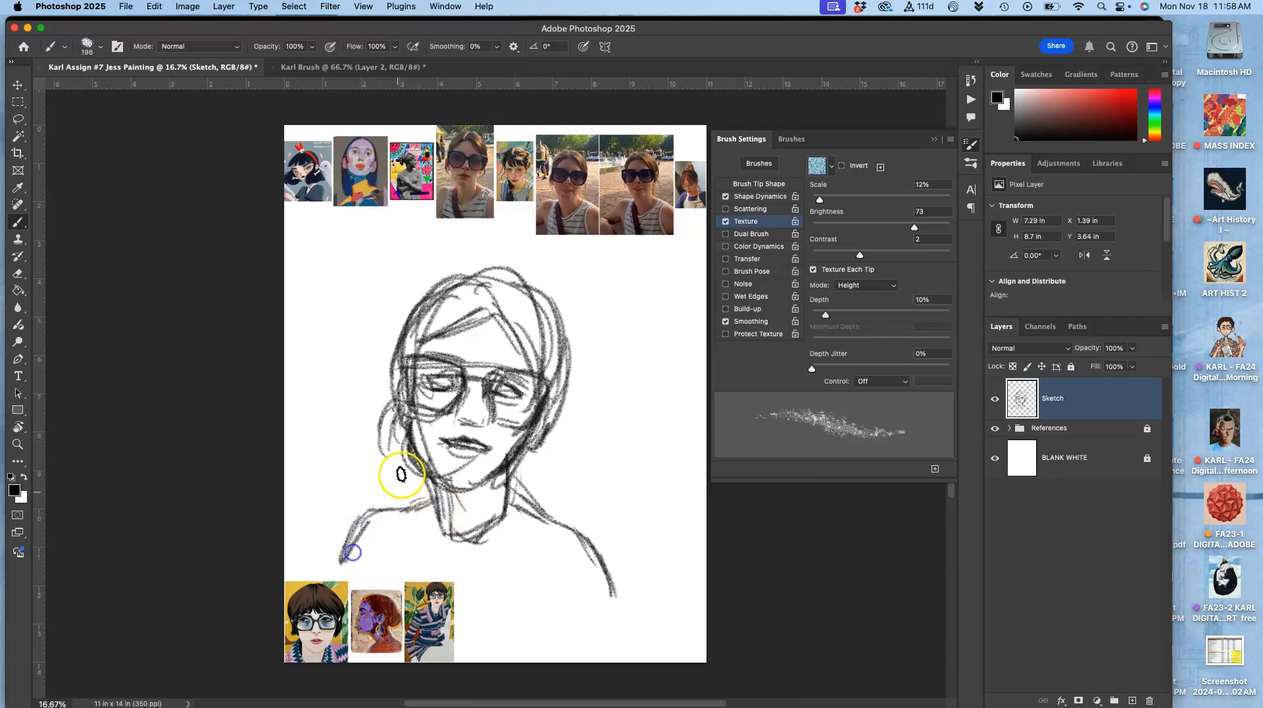
mouse_move(563, 535)
left_mouse_down()
mouse_move(534, 635)
mouse_move(558, 615)
mouse_move(516, 647)
mouse_move(513, 542)
mouse_move(440, 599)
left_mouse_up()
left_click_drag(516, 507, 448, 579)
mouse_move(423, 522)
left_mouse_down()
mouse_move(447, 621)
mouse_move(429, 513)
mouse_move(479, 666)
mouse_move(411, 523)
mouse_move(442, 664)
mouse_move(406, 516)
mouse_move(454, 661)
left_mouse_up()
left_click_drag(406, 544, 428, 616)
left_click_drag(424, 517, 442, 579)
mouse_move(407, 519)
left_mouse_down()
mouse_move(454, 618)
mouse_move(516, 590)
mouse_move(547, 592)
left_mouse_up()
mouse_move(476, 570)
left_mouse_down()
mouse_move(545, 580)
mouse_move(554, 560)
left_mouse_up()
mouse_move(507, 556)
left_mouse_down()
mouse_move(554, 552)
mouse_move(550, 541)
left_mouse_up()
mouse_move(482, 603)
left_mouse_down()
mouse_move(513, 609)
mouse_move(484, 621)
left_mouse_up()
mouse_move(474, 632)
left_mouse_down()
mouse_move(510, 634)
mouse_move(514, 649)
left_mouse_up()
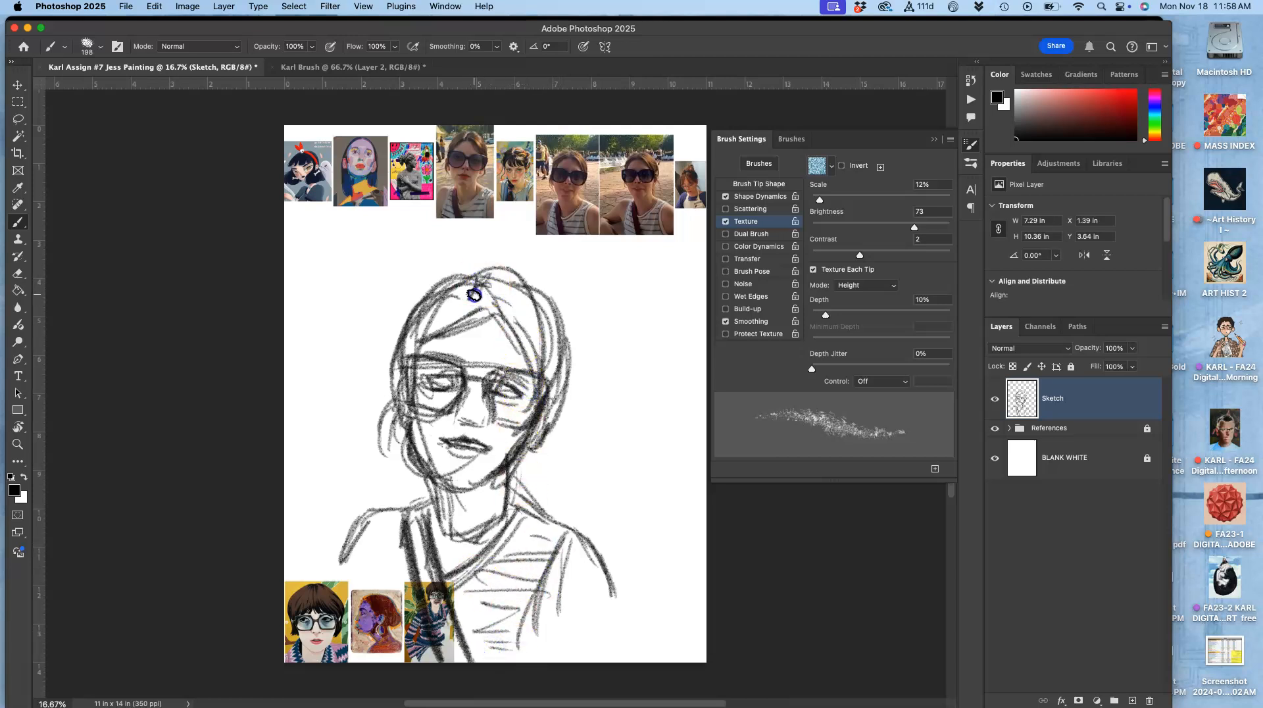
mouse_move(553, 332)
left_mouse_down()
mouse_move(542, 477)
mouse_move(518, 469)
mouse_move(537, 436)
mouse_move(566, 411)
left_mouse_up()
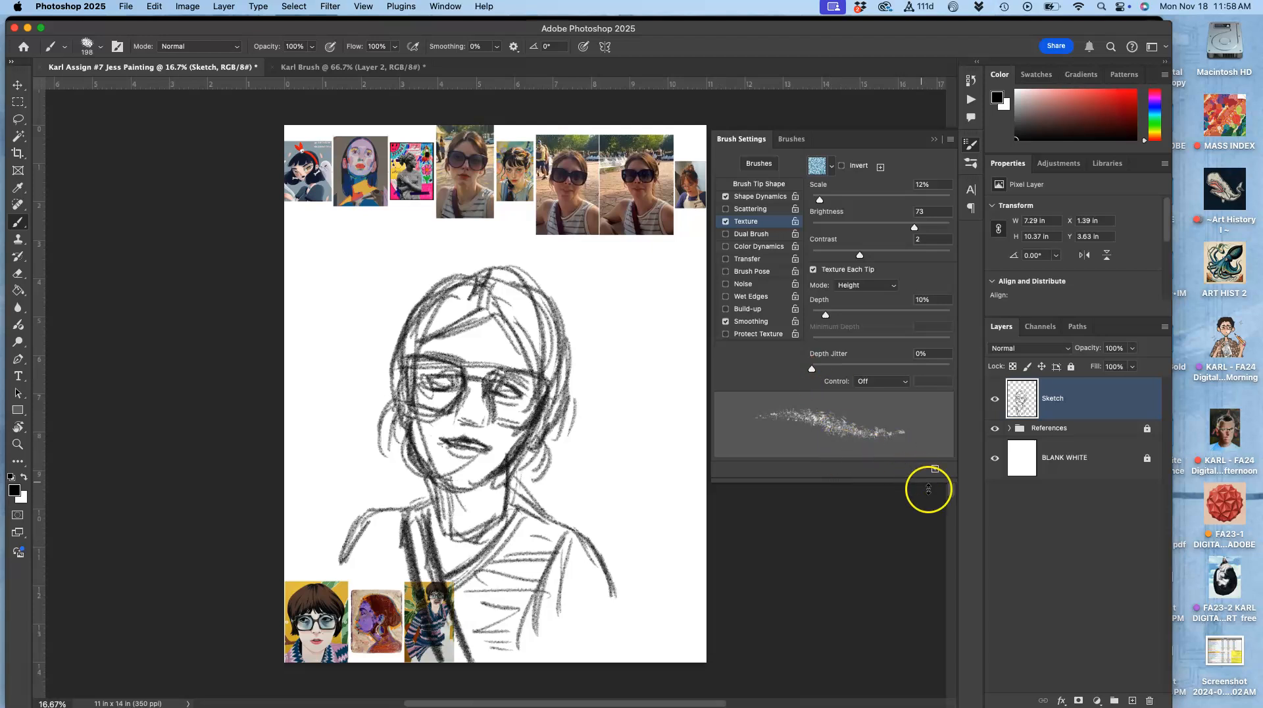
Step: Create a new layer and place it beneath the Sketch layer
left_click(1131, 700)
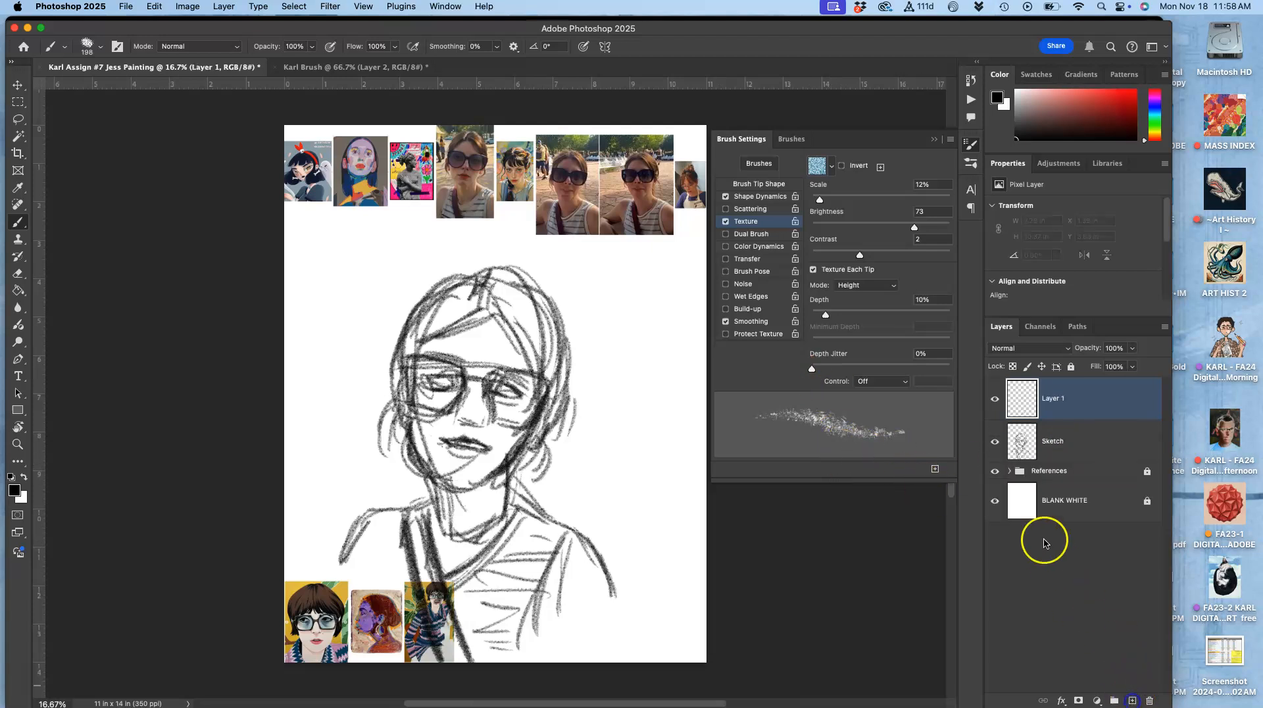
left_click_drag(1087, 407, 1072, 454)
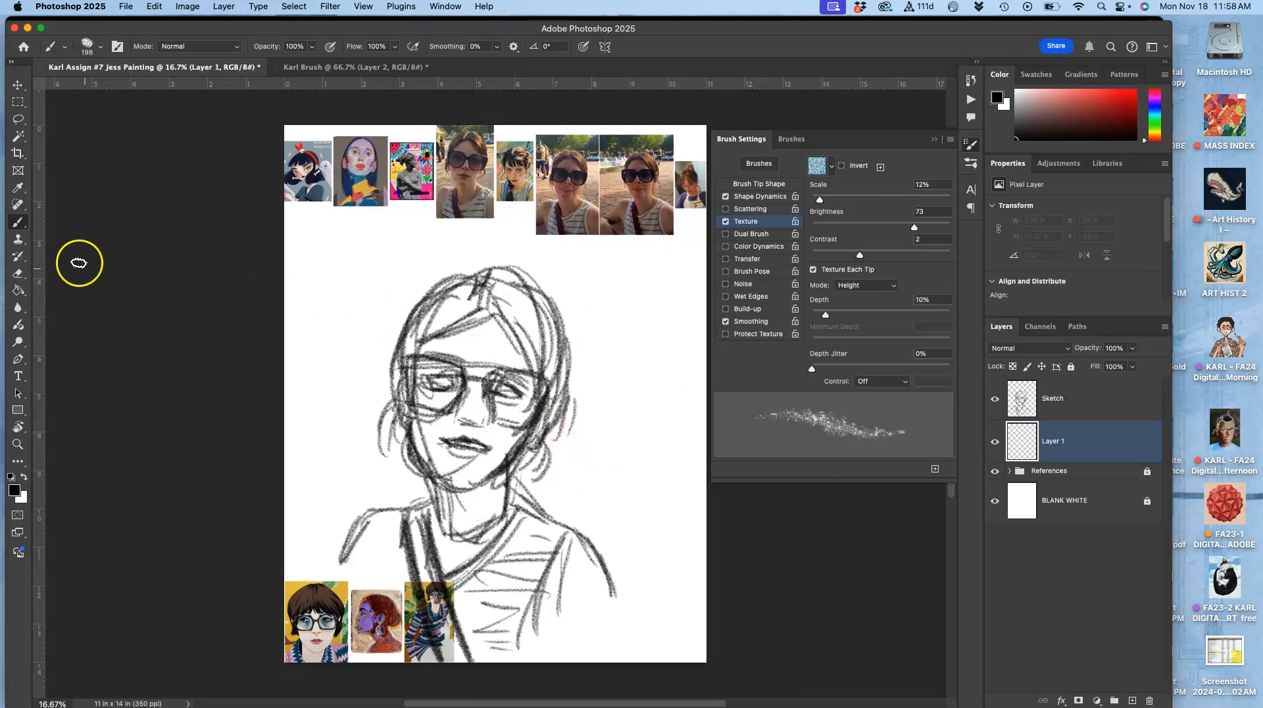
Step: Turn off the brush's Texture option and undo a trial stroke on the new layer
left_click(725, 222)
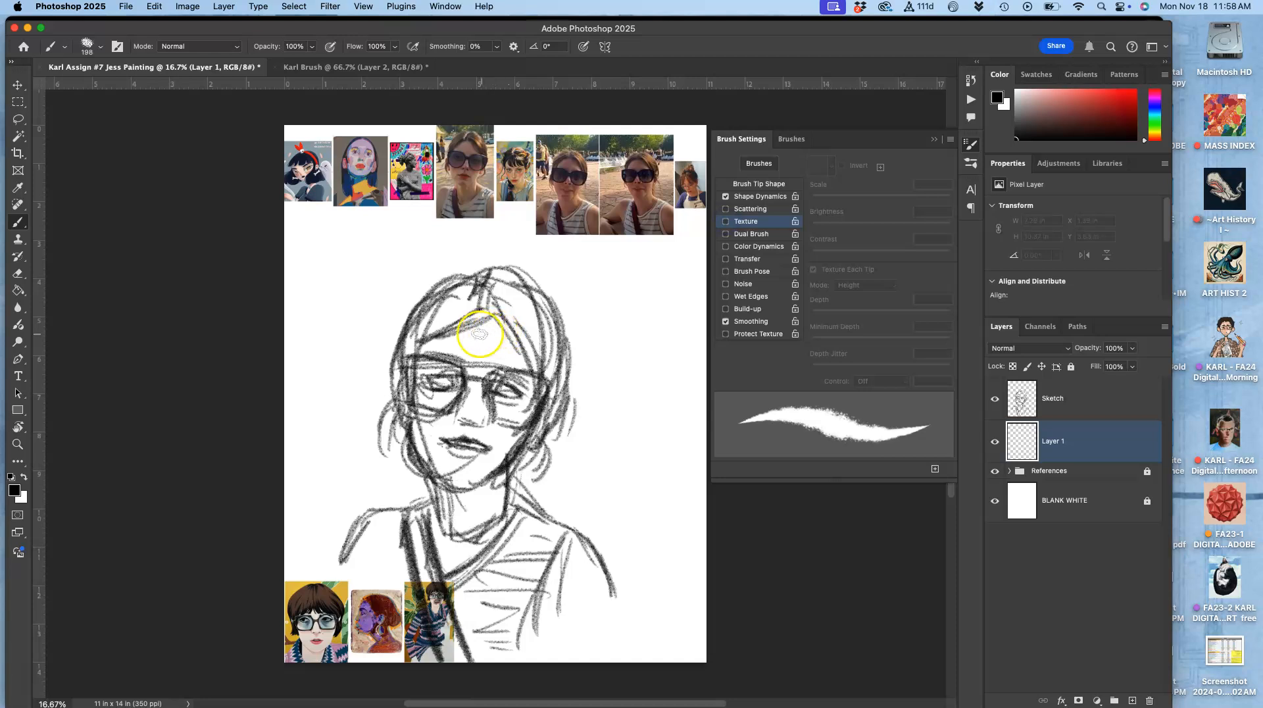
mouse_move(460, 273)
left_mouse_down()
mouse_move(415, 331)
mouse_move(488, 292)
left_mouse_up()
key("super+z")
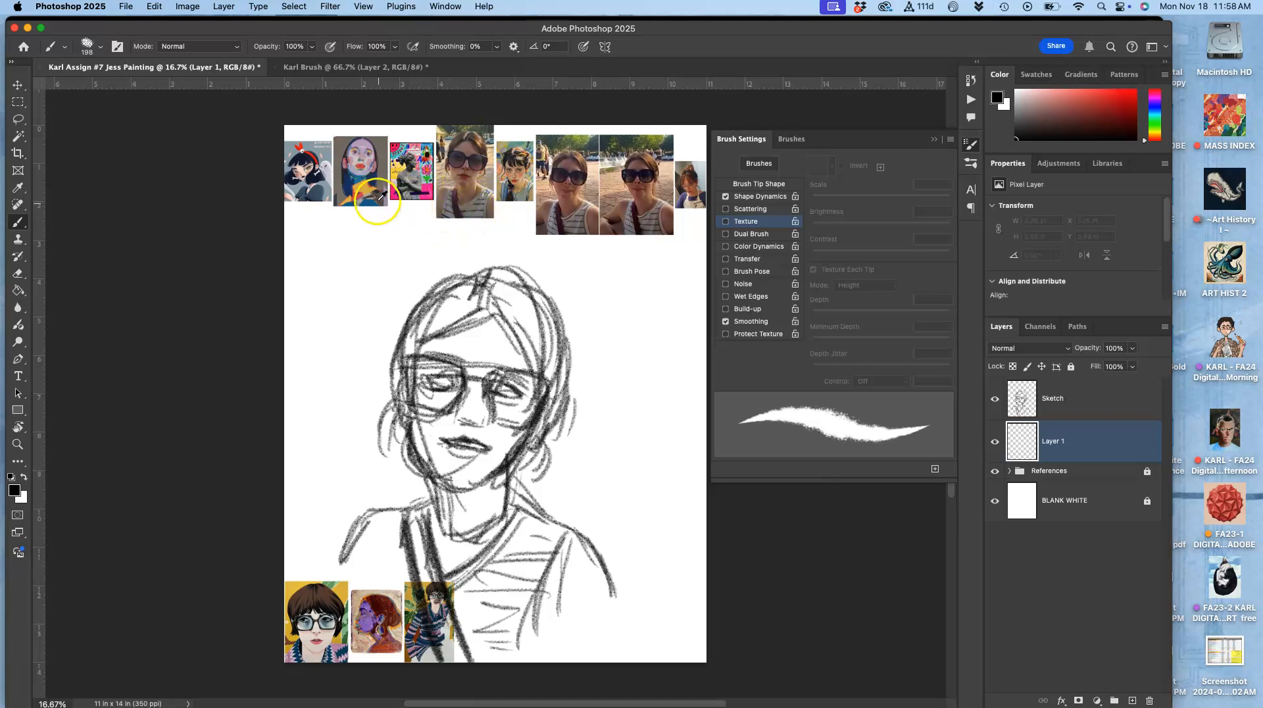
Step: Sample mauve and orange-red from the references and block in the top of the head and the face, neck and torso
left_click(362, 193, "alt")
mouse_move(405, 319)
left_mouse_down()
mouse_move(452, 267)
mouse_move(418, 321)
mouse_move(424, 359)
left_mouse_up()
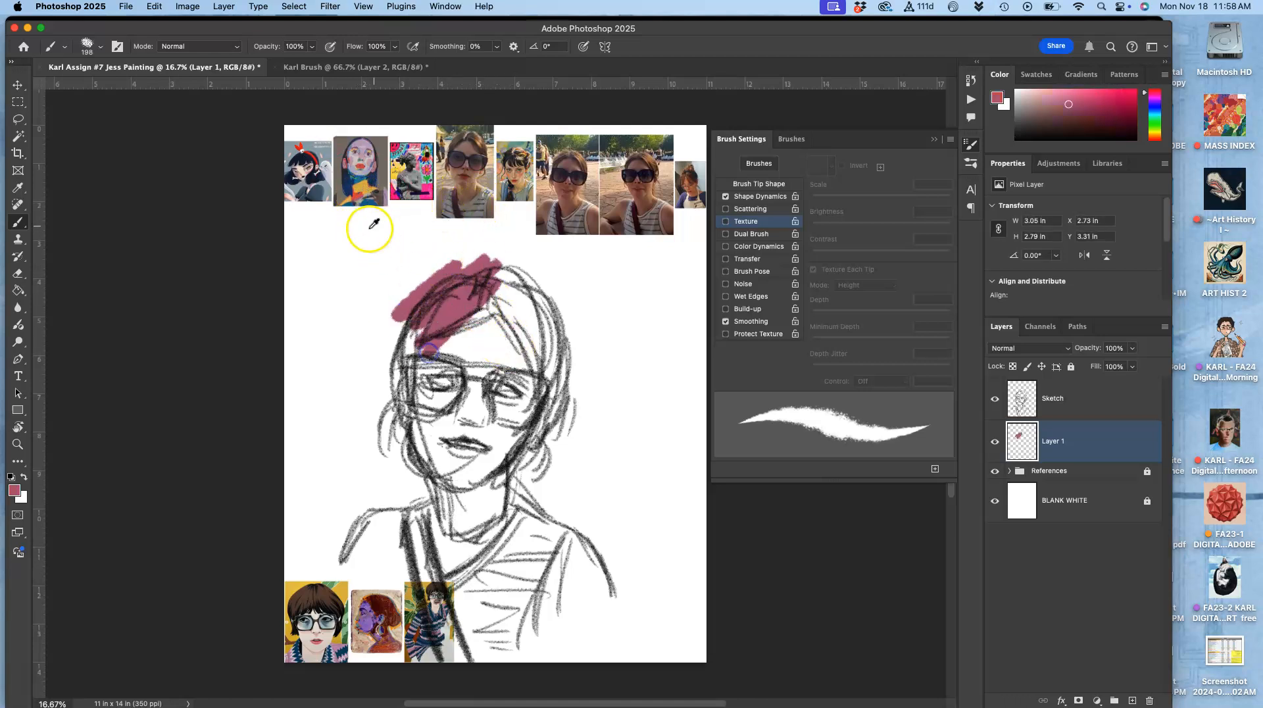
left_click(360, 193, "alt")
mouse_move(451, 268)
left_mouse_down()
mouse_move(417, 333)
mouse_move(469, 289)
mouse_move(412, 392)
mouse_move(508, 305)
mouse_move(503, 348)
mouse_move(455, 440)
mouse_move(548, 366)
mouse_move(446, 480)
mouse_move(433, 516)
mouse_move(564, 422)
mouse_move(463, 551)
mouse_move(487, 560)
mouse_move(550, 511)
mouse_move(507, 630)
mouse_move(561, 582)
mouse_move(600, 589)
mouse_move(571, 615)
mouse_move(497, 444)
mouse_move(567, 348)
mouse_move(574, 358)
mouse_move(523, 471)
mouse_move(544, 353)
mouse_move(489, 383)
mouse_move(519, 315)
mouse_move(488, 275)
left_mouse_up()
mouse_move(501, 323)
left_mouse_down()
mouse_move(566, 303)
mouse_move(454, 478)
mouse_move(462, 490)
mouse_move(353, 552)
mouse_move(354, 532)
mouse_move(391, 516)
mouse_move(399, 573)
mouse_move(468, 567)
left_mouse_up()
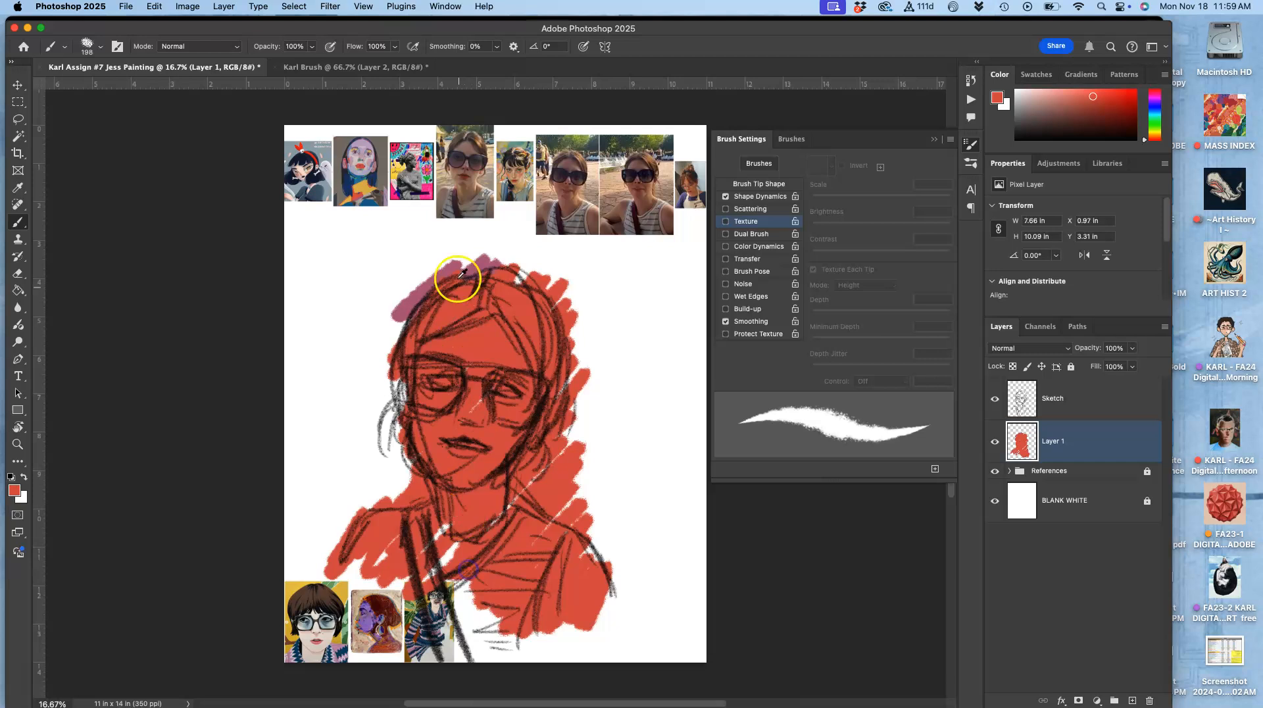
Step: Sample a skin tone and a purple from the references and paint them on the face and along the nose and mouth
left_click(501, 161, "alt")
mouse_move(487, 345)
left_mouse_down()
mouse_move(510, 329)
mouse_move(467, 298)
mouse_move(429, 327)
left_mouse_up()
left_click(361, 192, "alt")
left_click_drag(468, 417, 472, 415)
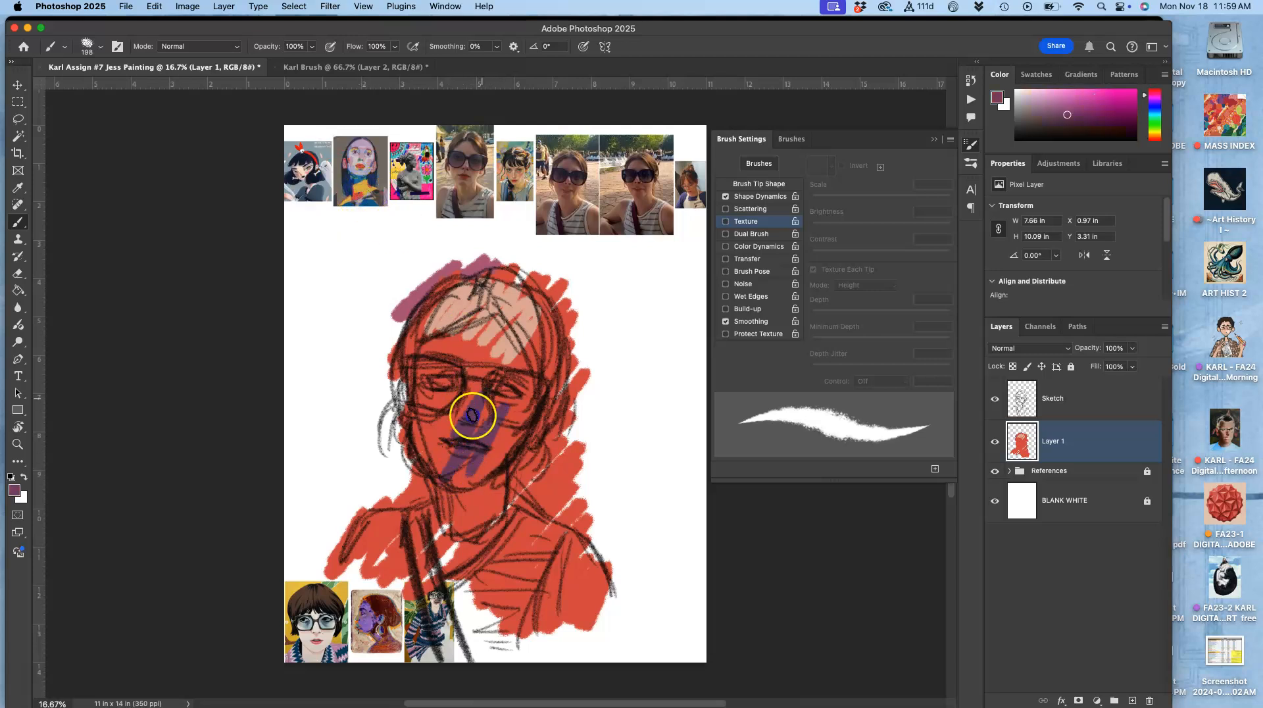
Step: Sample red and dark brown from the references and paint red across the glasses and brown down the face's right side
left_click(301, 143, "alt")
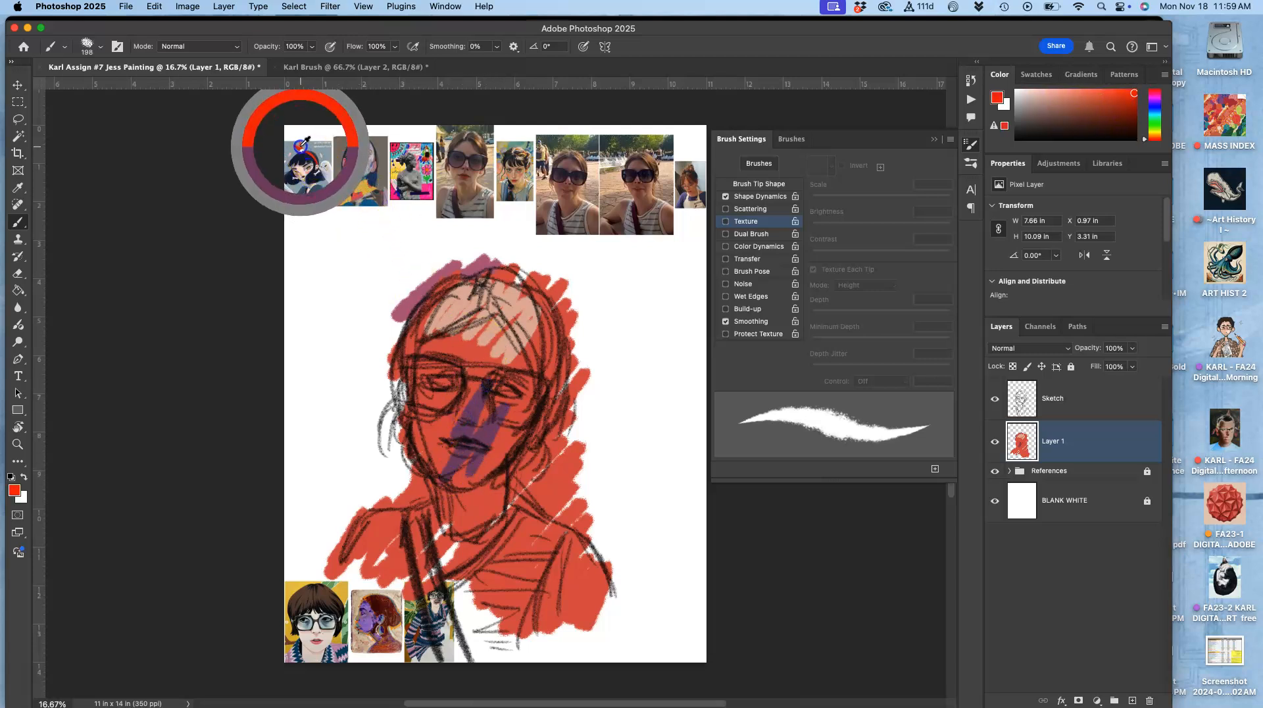
mouse_move(473, 366)
left_mouse_down()
mouse_move(447, 407)
mouse_move(498, 372)
mouse_move(484, 404)
mouse_move(516, 413)
left_mouse_up()
left_click(464, 167, "alt")
mouse_move(546, 355)
left_mouse_down()
mouse_move(499, 460)
mouse_move(543, 498)
left_mouse_up()
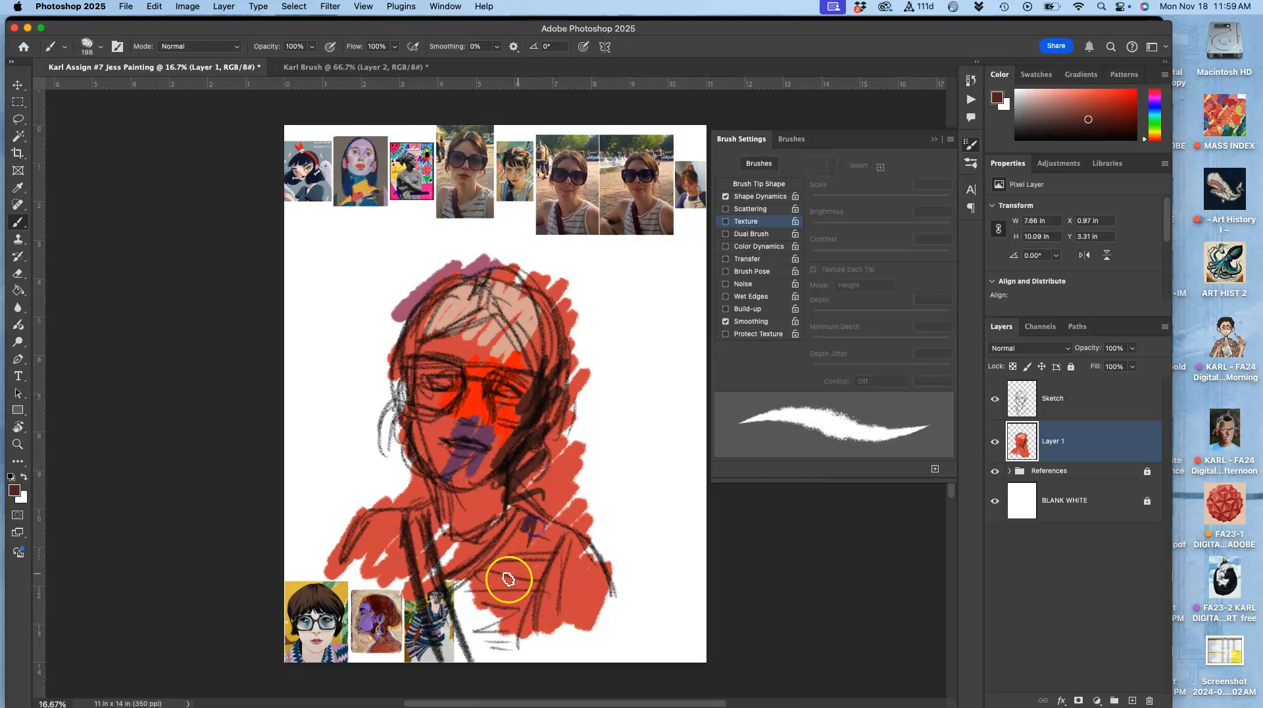
Step: Add dark brown strokes along the hair, the neck and the shoulders
left_click_drag(411, 526, 458, 632)
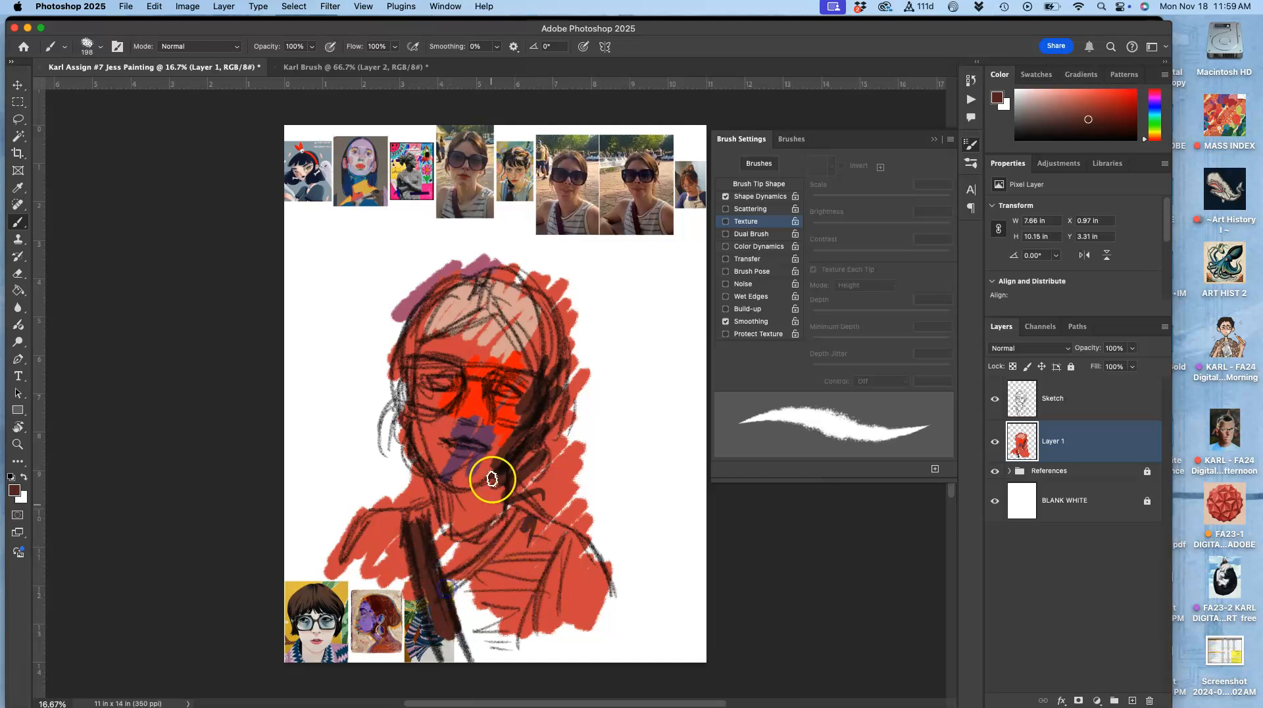
mouse_move(462, 318)
left_mouse_down()
mouse_move(432, 333)
mouse_move(416, 378)
left_mouse_up()
left_click_drag(465, 323, 499, 320)
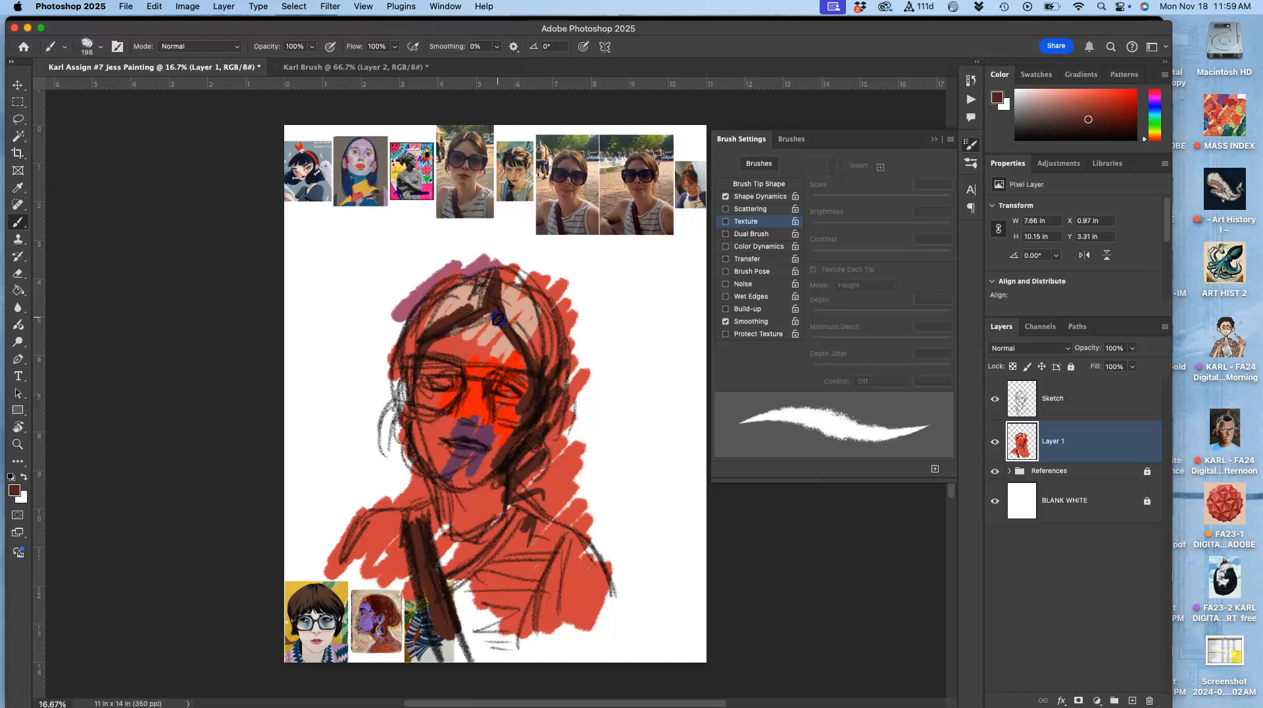
mouse_move(534, 284)
left_mouse_down()
mouse_move(564, 359)
mouse_move(558, 380)
left_mouse_up()
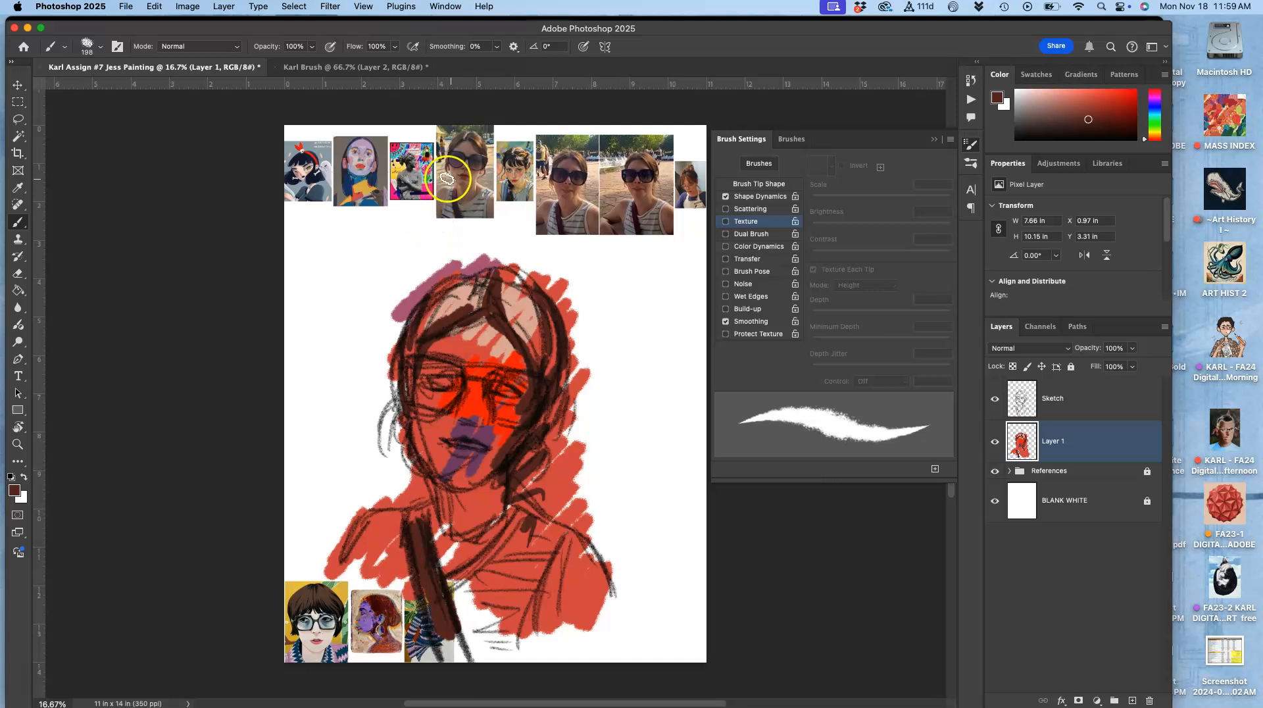
Step: Sample pink to paint the lips and pick up a warm orange tone for the face
left_click(395, 144, "alt")
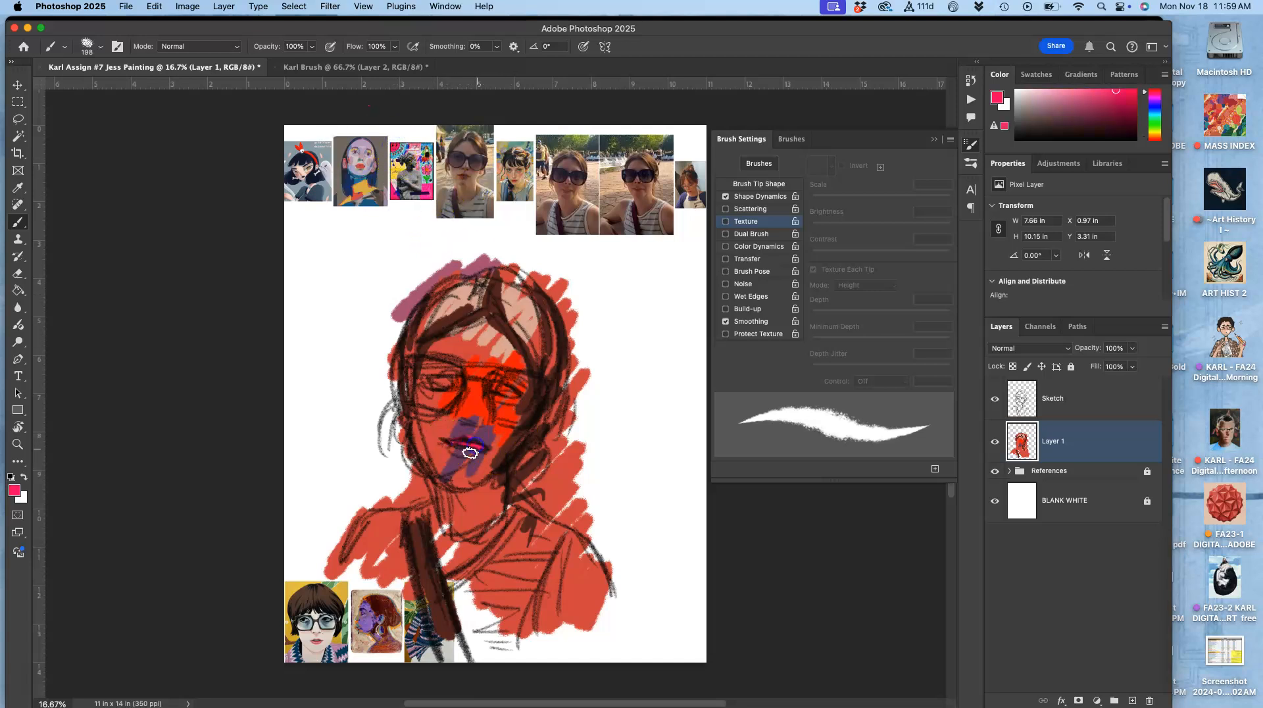
left_click_drag(476, 454, 485, 451)
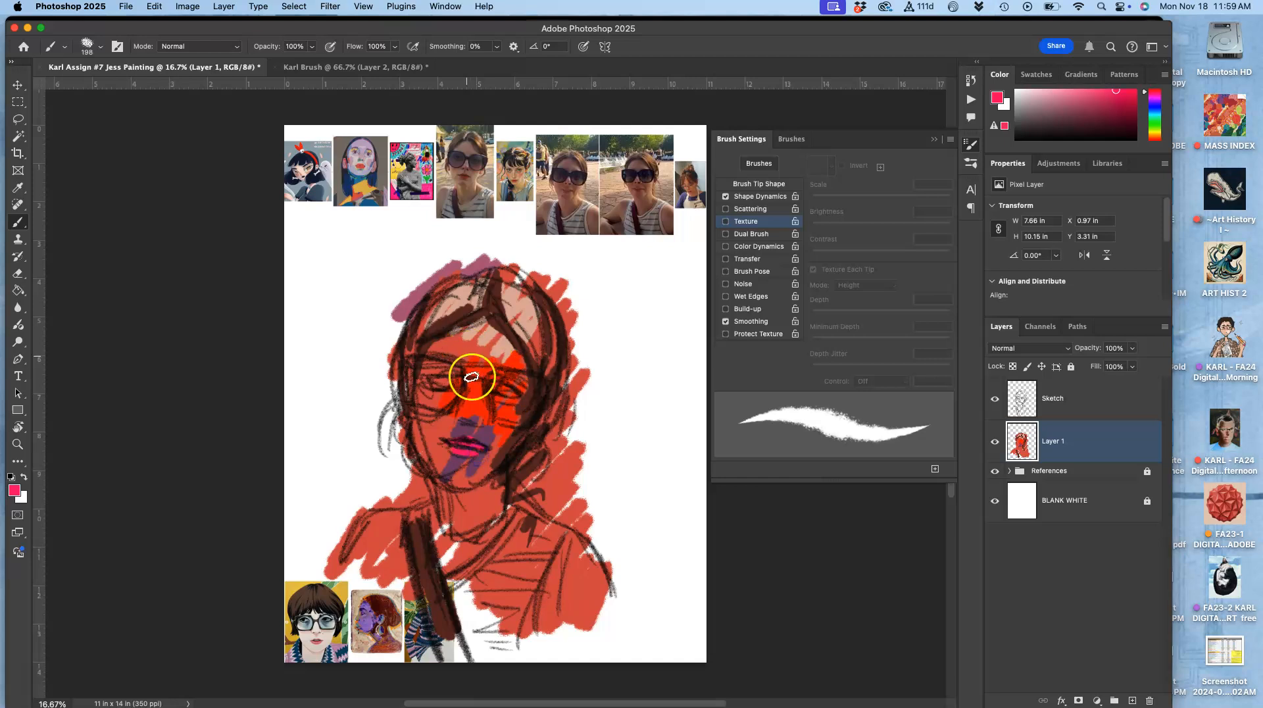
left_click(520, 172, "alt")
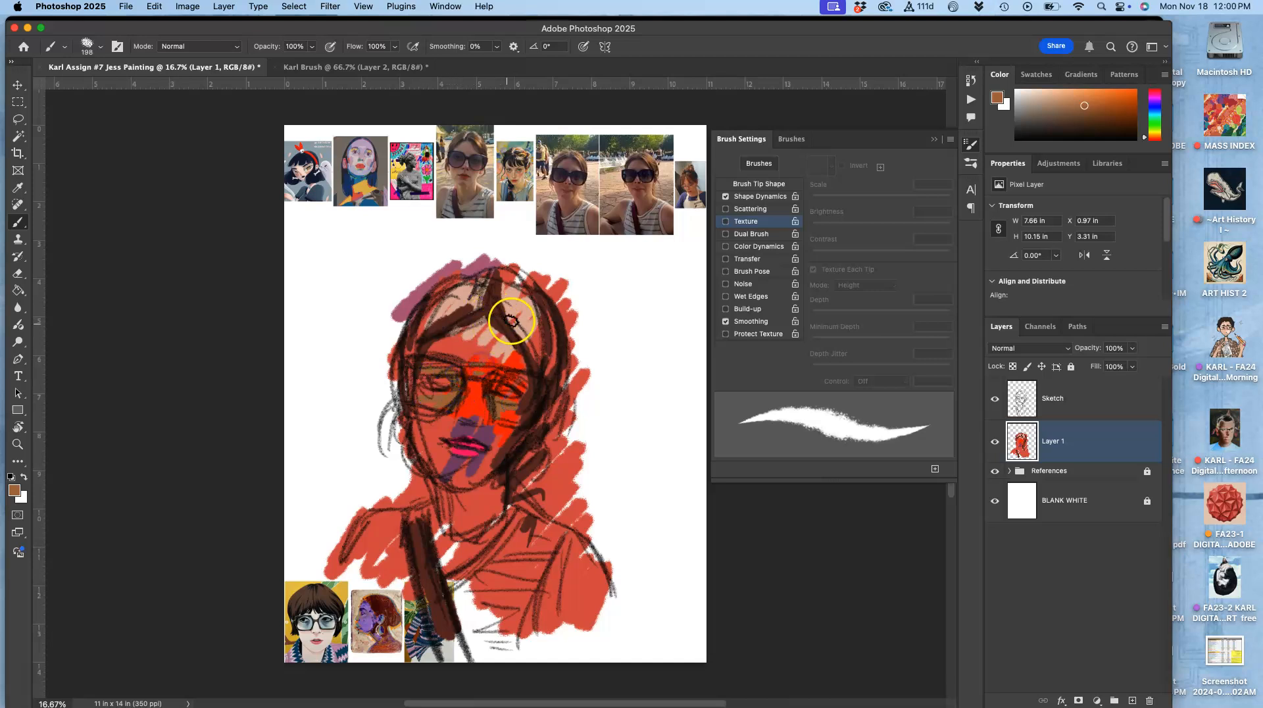
left_click(477, 346, "alt")
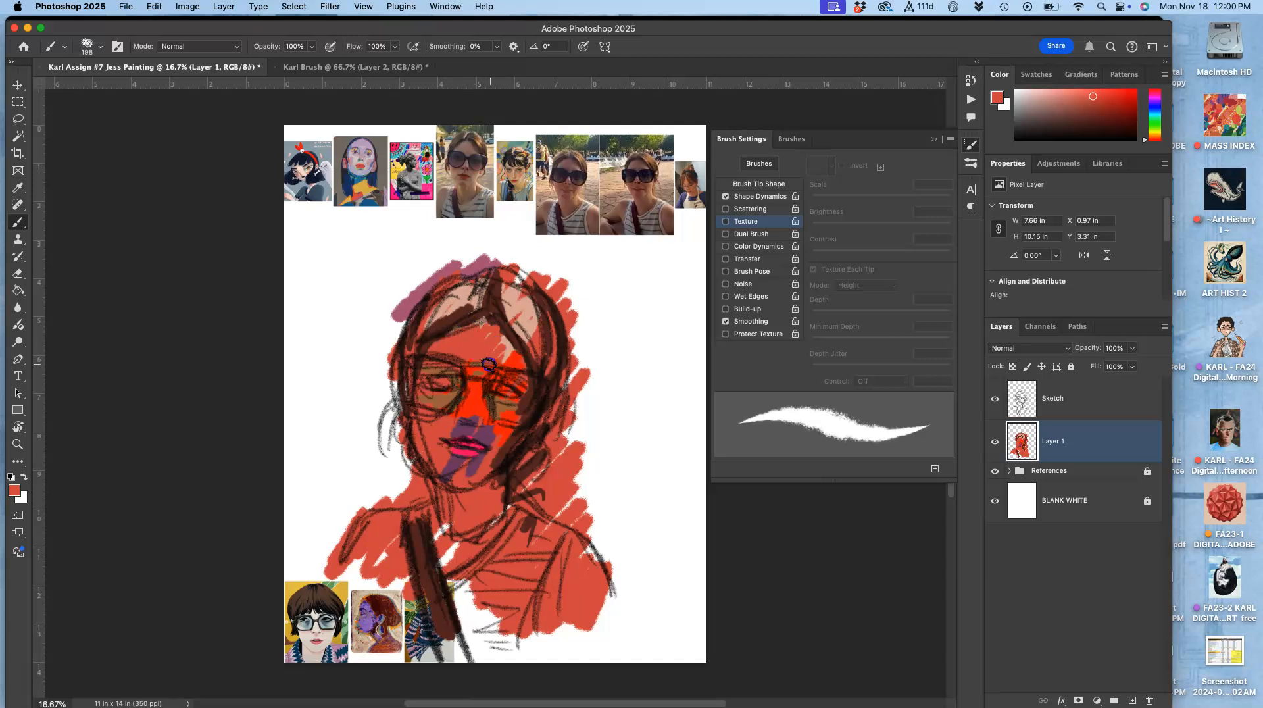
Step: Sample a light gray and paint highlight strokes across the forehead, cheek and neck
left_click(359, 154, "alt")
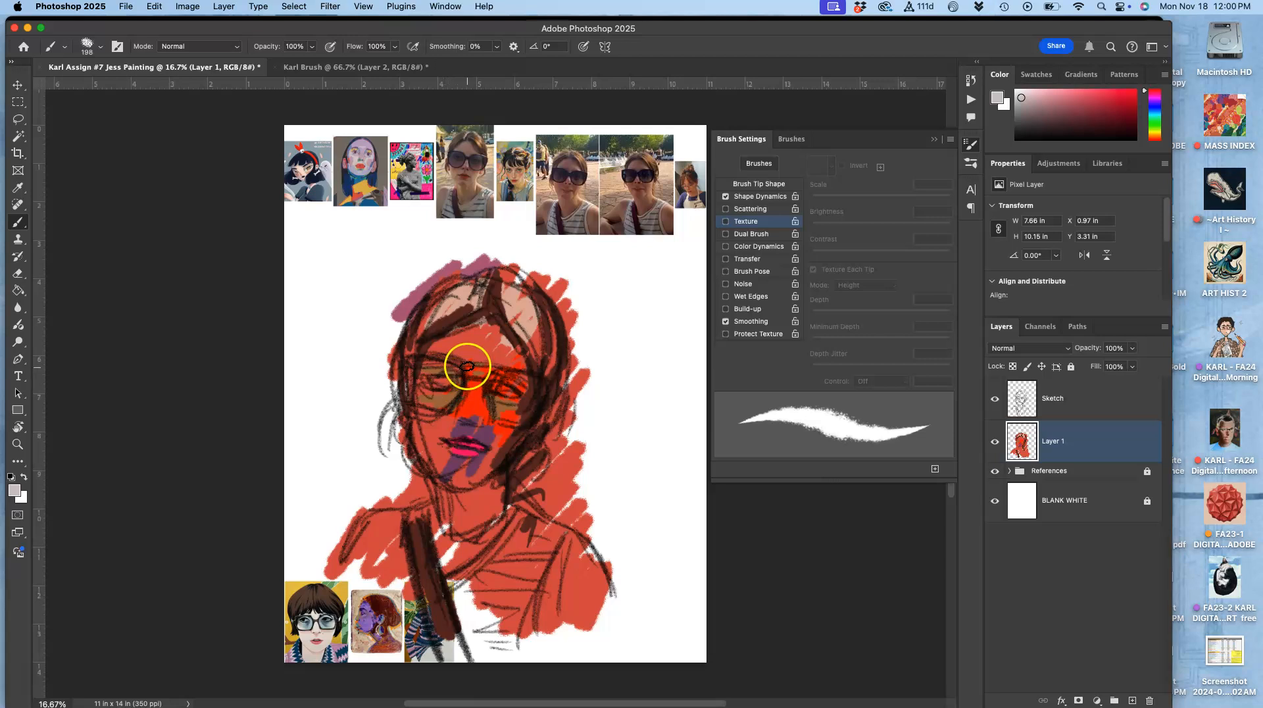
left_click(506, 297)
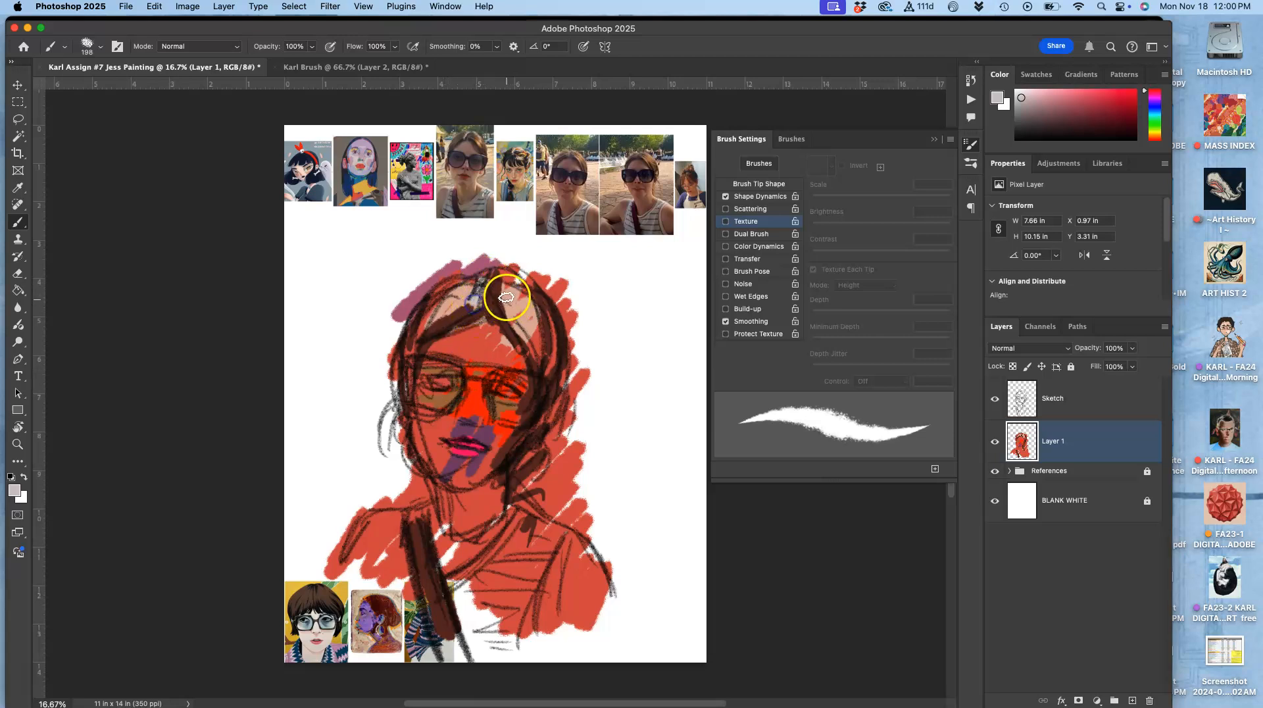
left_click_drag(538, 337, 540, 353)
mouse_move(431, 473)
left_mouse_down()
mouse_move(458, 514)
mouse_move(437, 531)
mouse_move(449, 527)
mouse_move(447, 547)
mouse_move(505, 494)
left_mouse_up()
mouse_move(464, 395)
left_mouse_down()
mouse_move(454, 377)
mouse_move(453, 409)
mouse_move(474, 374)
mouse_move(452, 446)
mouse_move(423, 427)
left_mouse_up()
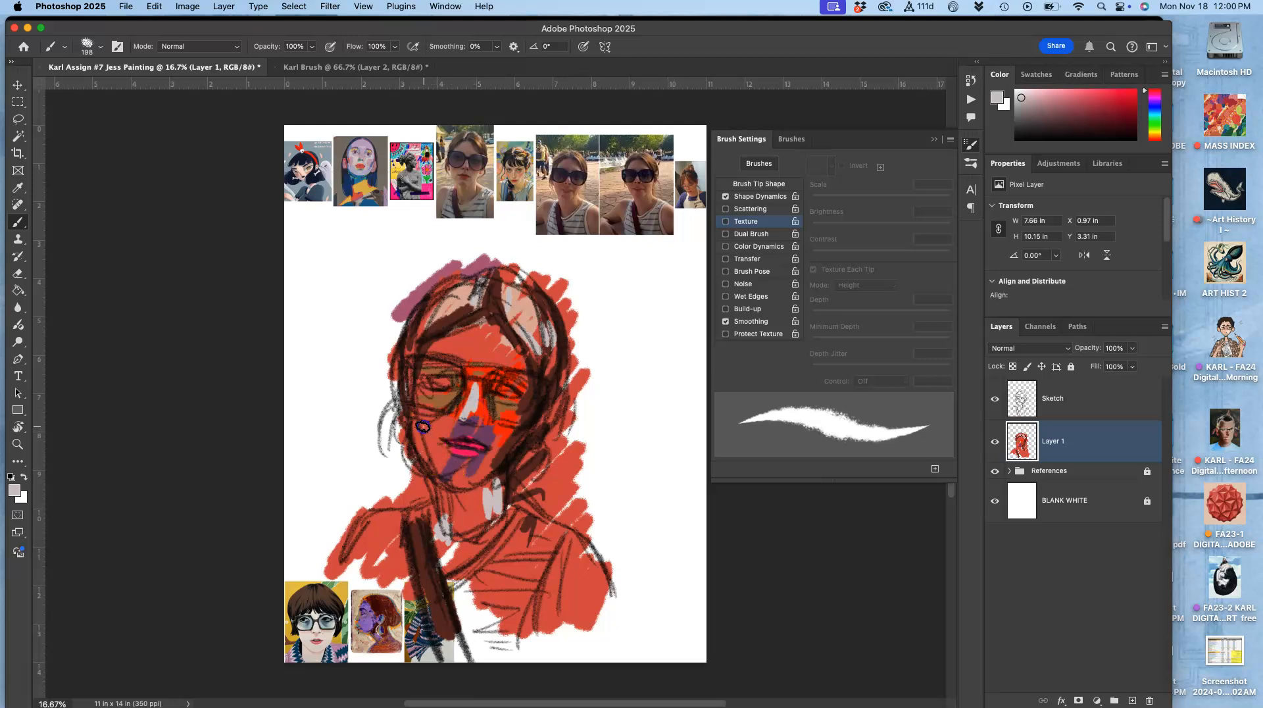
mouse_move(446, 475)
left_mouse_down()
mouse_move(426, 535)
mouse_move(395, 533)
mouse_move(404, 479)
mouse_move(655, 197)
mouse_move(625, 223)
left_mouse_up()
mouse_move(464, 372)
left_mouse_down()
mouse_move(447, 351)
mouse_move(433, 358)
mouse_move(475, 330)
mouse_move(455, 352)
left_mouse_up()
Step: Sample tan and mauve tones and add strokes on the cheeks, chin and neck
left_click_drag(464, 176, 464, 183)
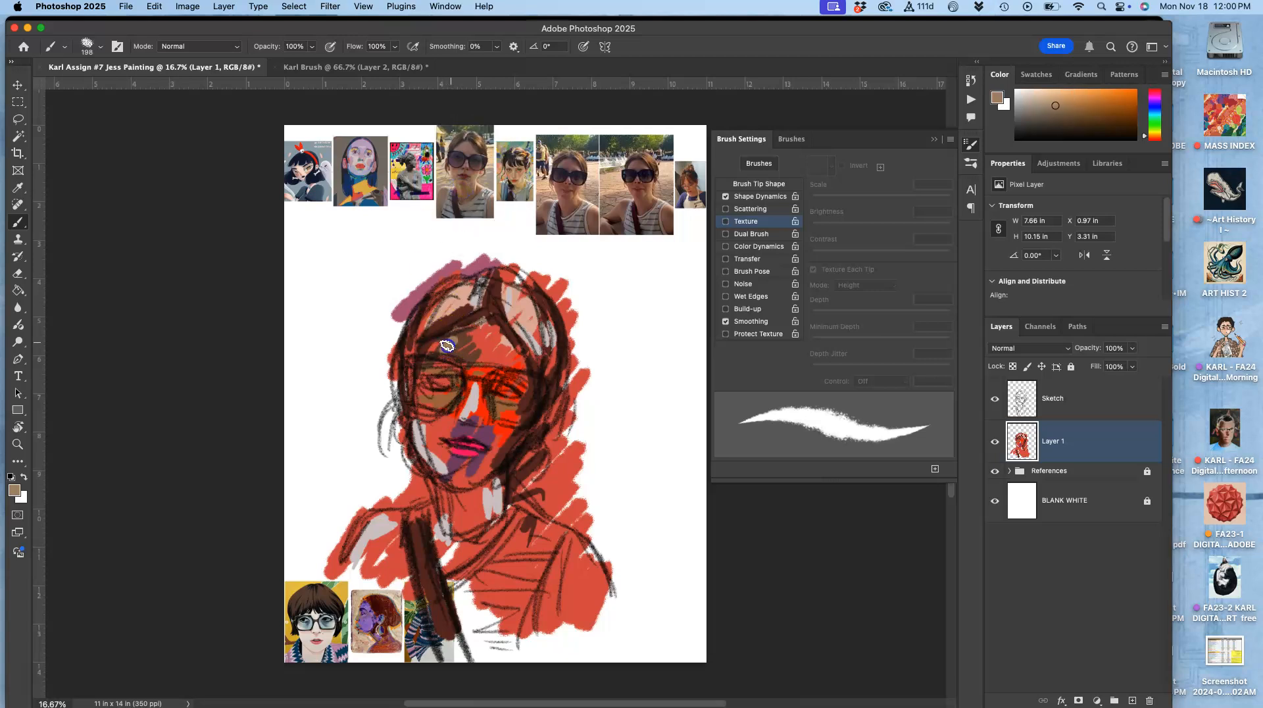
left_click(443, 442)
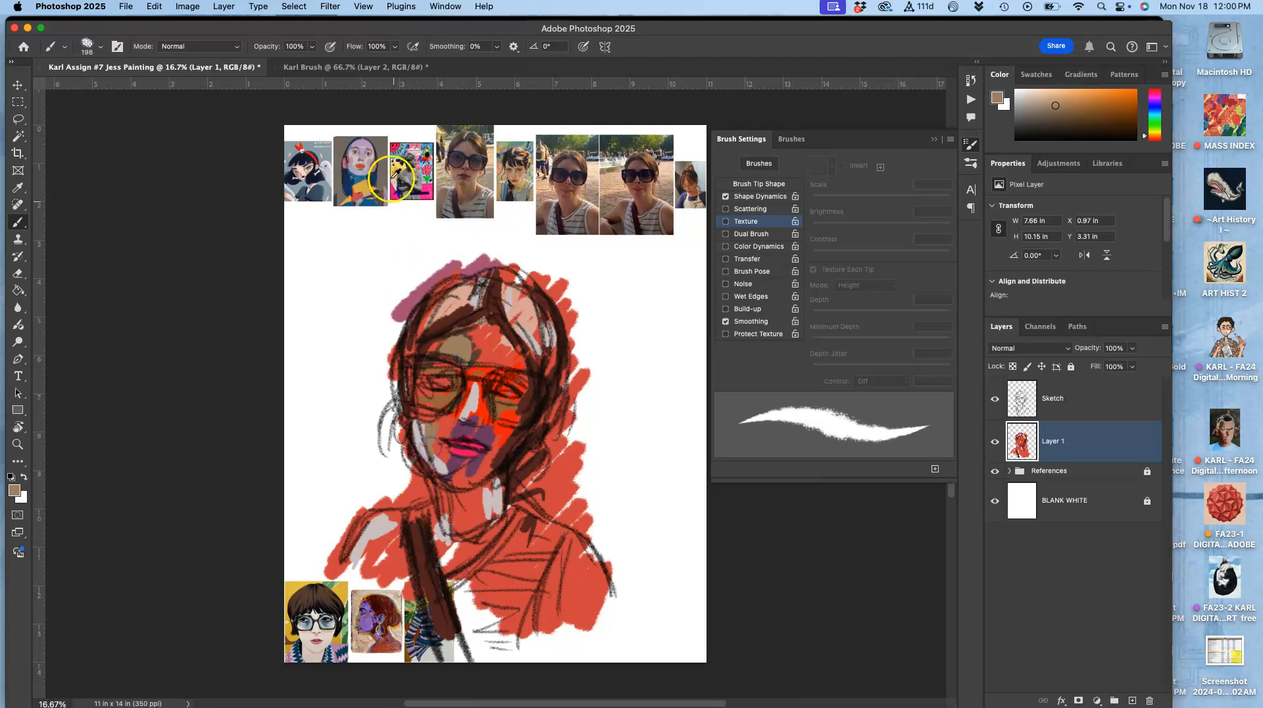
left_click_drag(362, 153, 361, 153)
left_click_drag(466, 345, 476, 329)
left_click_drag(437, 444, 439, 438)
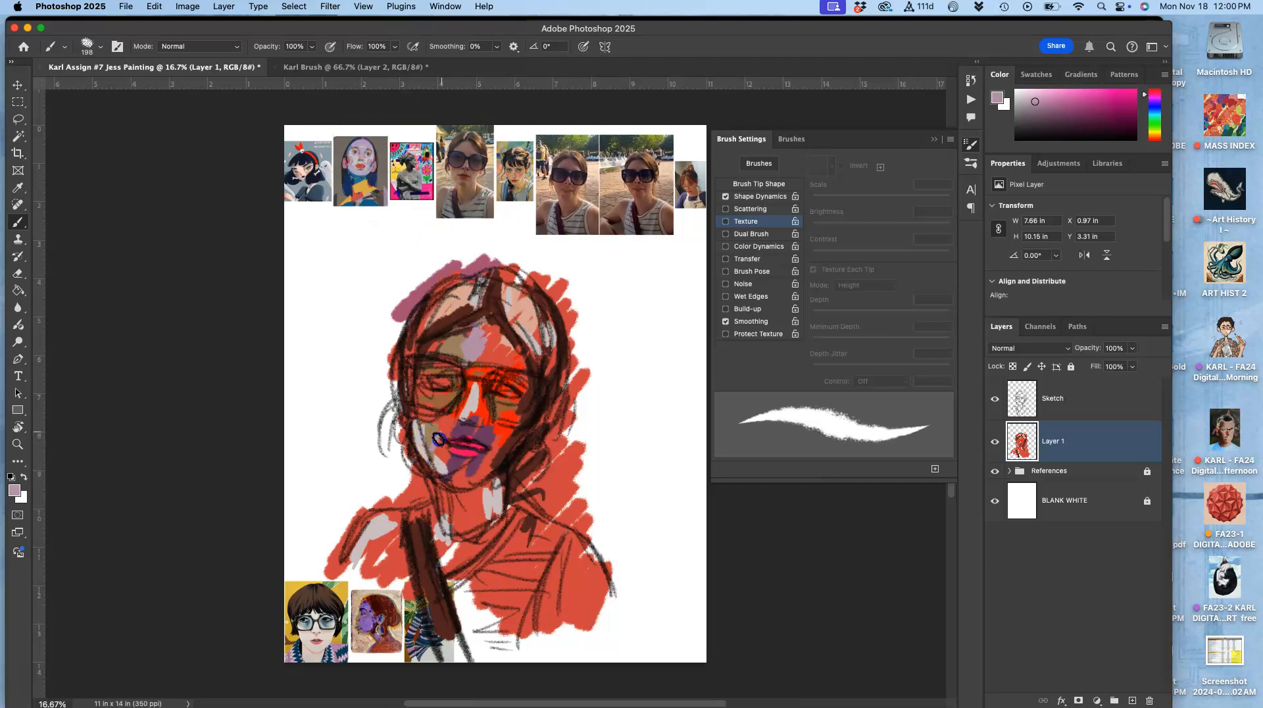
mouse_move(442, 556)
left_mouse_down()
mouse_move(471, 537)
mouse_move(467, 548)
mouse_move(450, 520)
left_mouse_up()
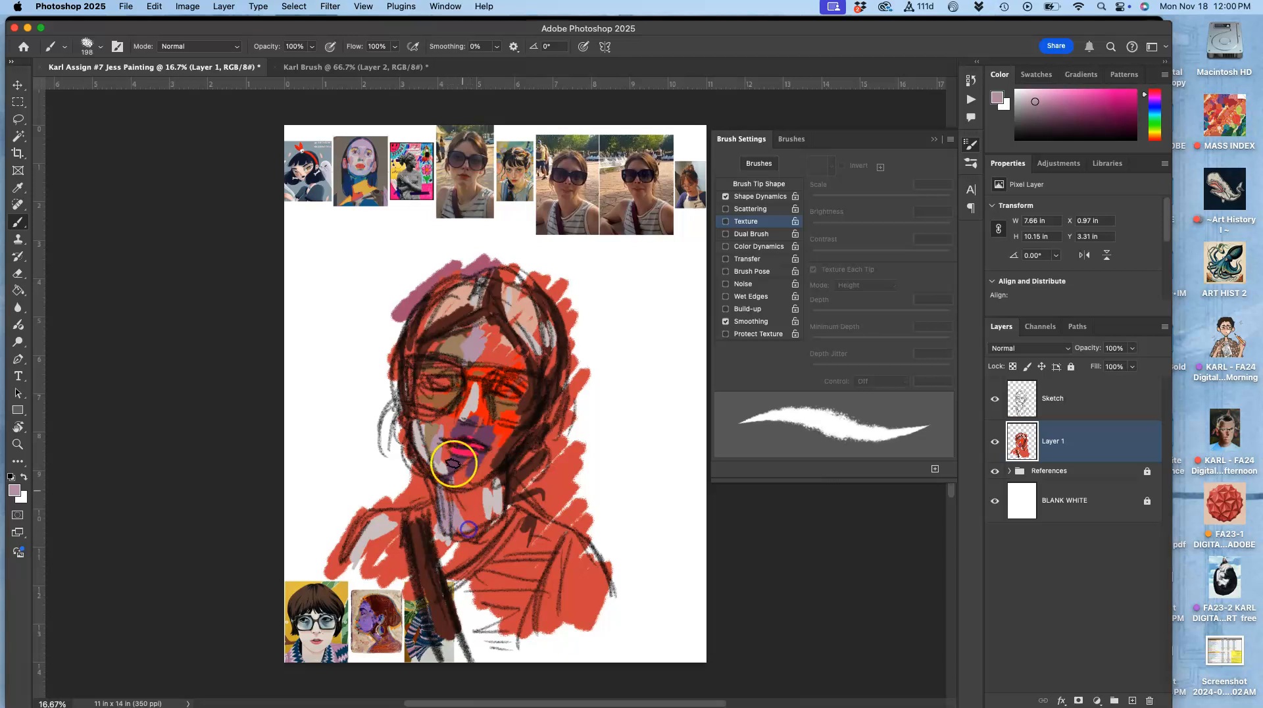
Step: Sample a blue from the references and paint horizontal stripes across the shirt
left_click(359, 181, "alt")
left_click(537, 470)
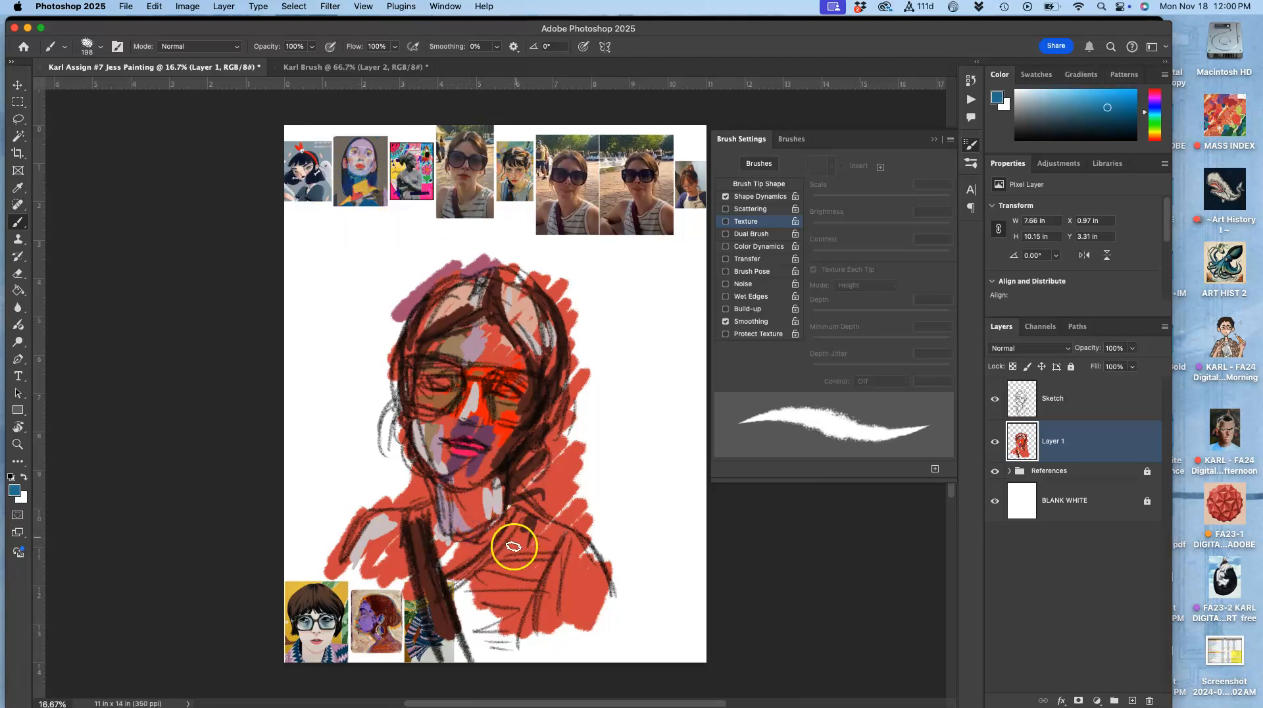
left_click_drag(542, 560, 549, 560)
left_click_drag(483, 572, 540, 580)
left_click_drag(474, 597, 534, 601)
left_click_drag(471, 629, 513, 634)
left_click_drag(527, 532, 556, 540)
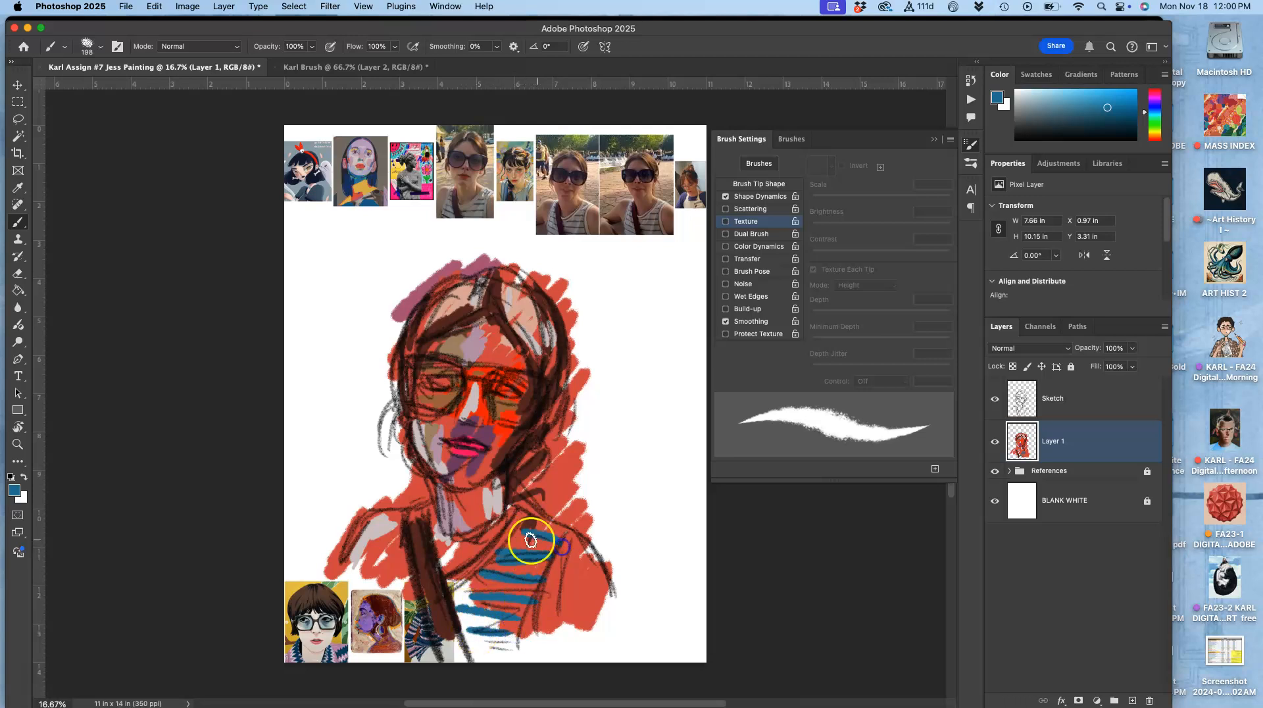
Step: Add a dark stroke on the left shoulder and yellow-orange highlights in the hair
left_click(366, 197, "alt")
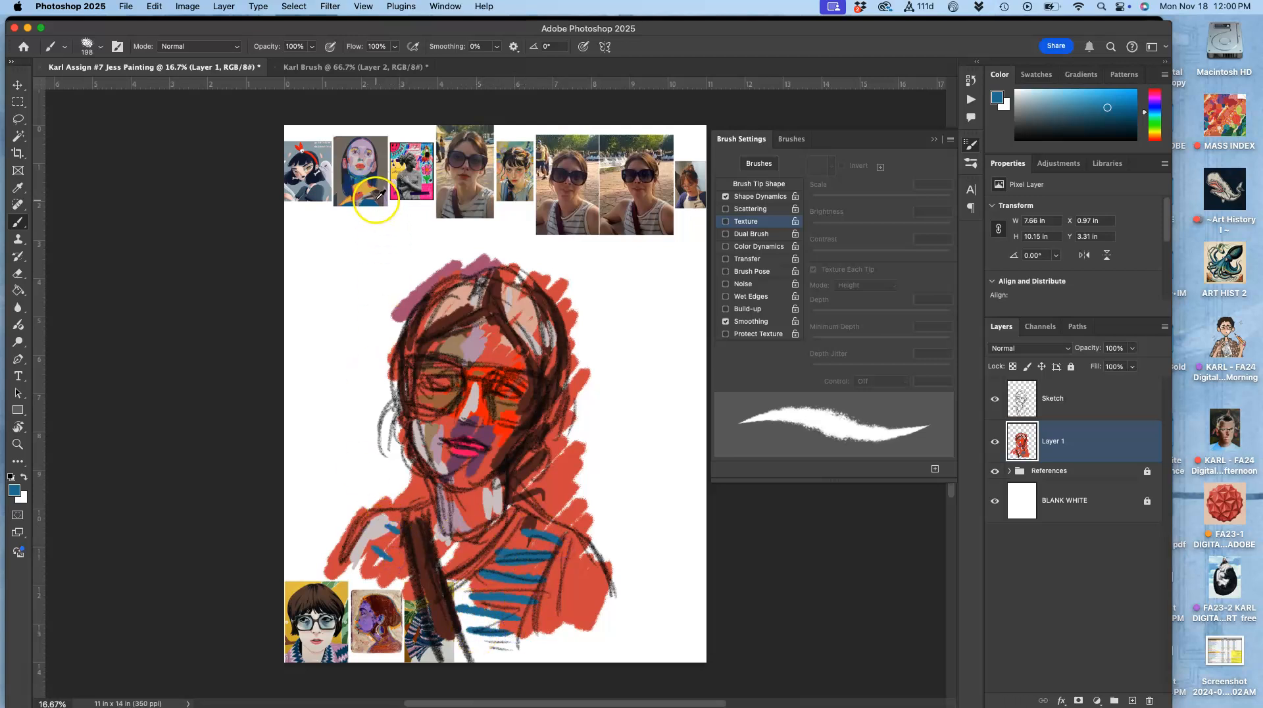
left_click_drag(382, 535, 399, 548)
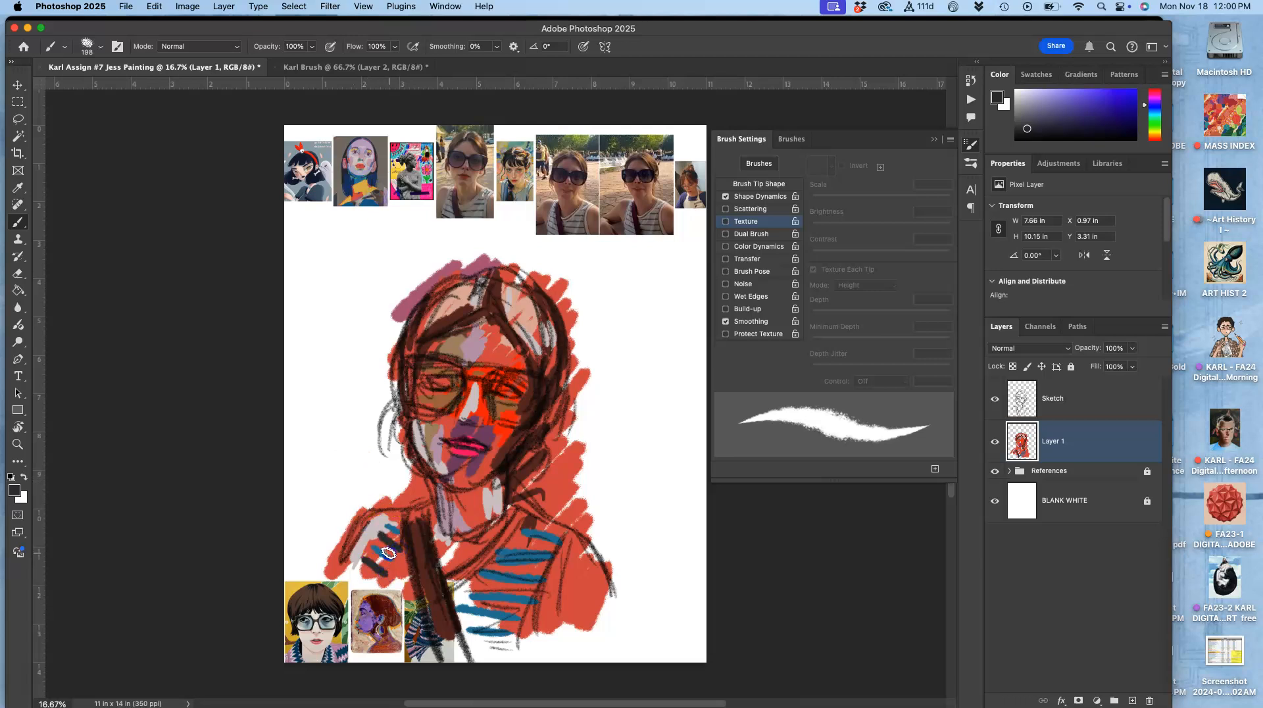
left_click(362, 192, "alt")
mouse_move(522, 490)
left_mouse_down()
mouse_move(560, 530)
mouse_move(516, 499)
mouse_move(544, 517)
mouse_move(518, 487)
mouse_move(548, 440)
left_mouse_up()
left_click_drag(519, 313, 509, 298)
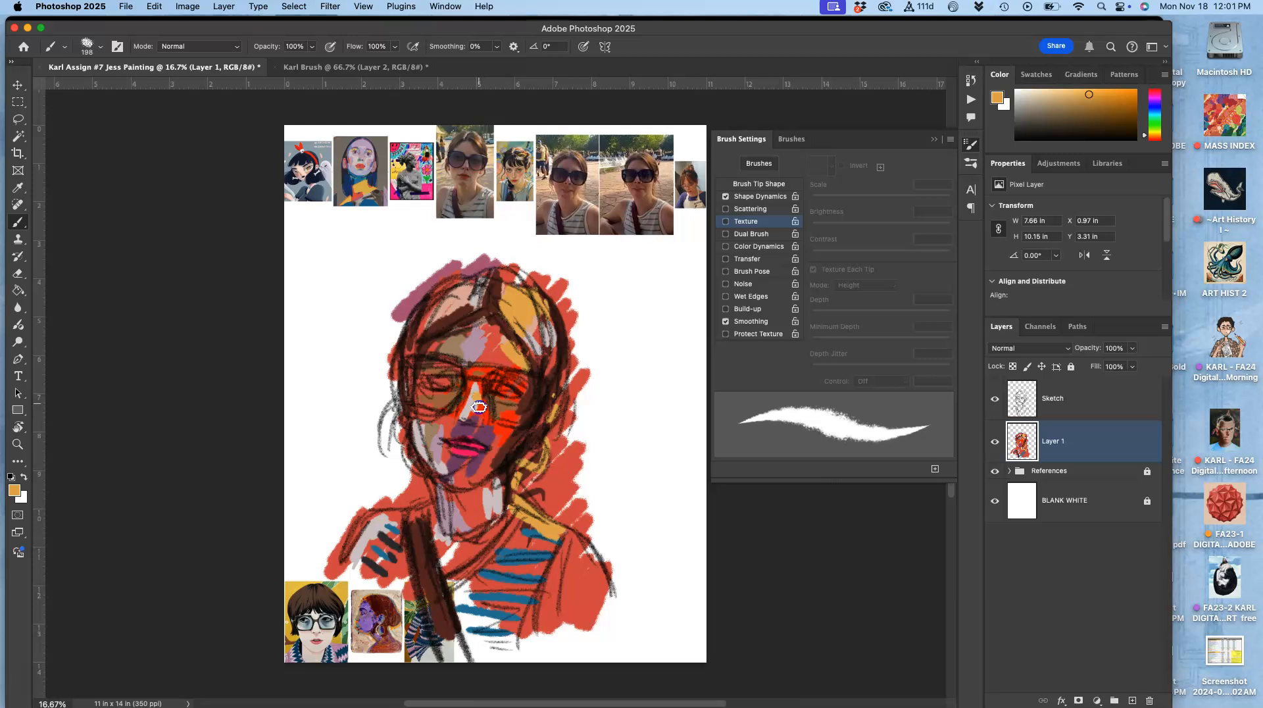
Step: Dab yellow and pink accents on the nose and lips and briefly hide the Sketch layer to review the colours
left_click_drag(489, 455, 488, 459)
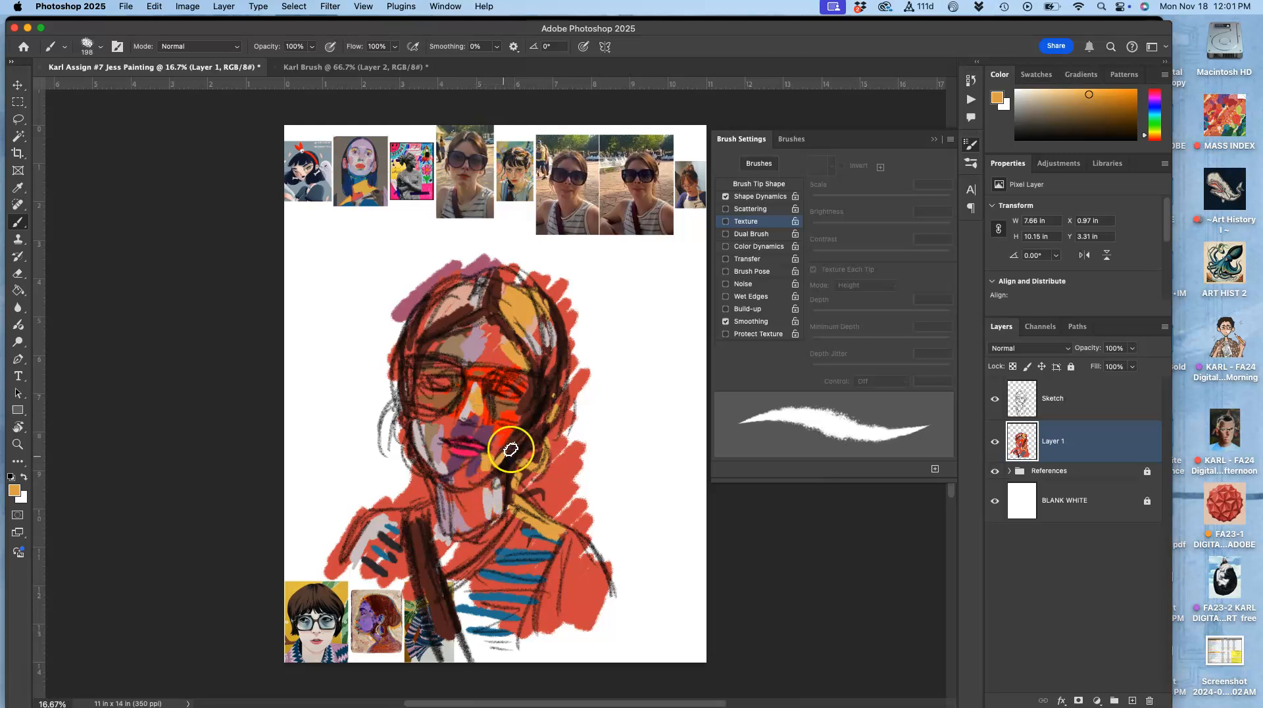
left_click(462, 449, "alt")
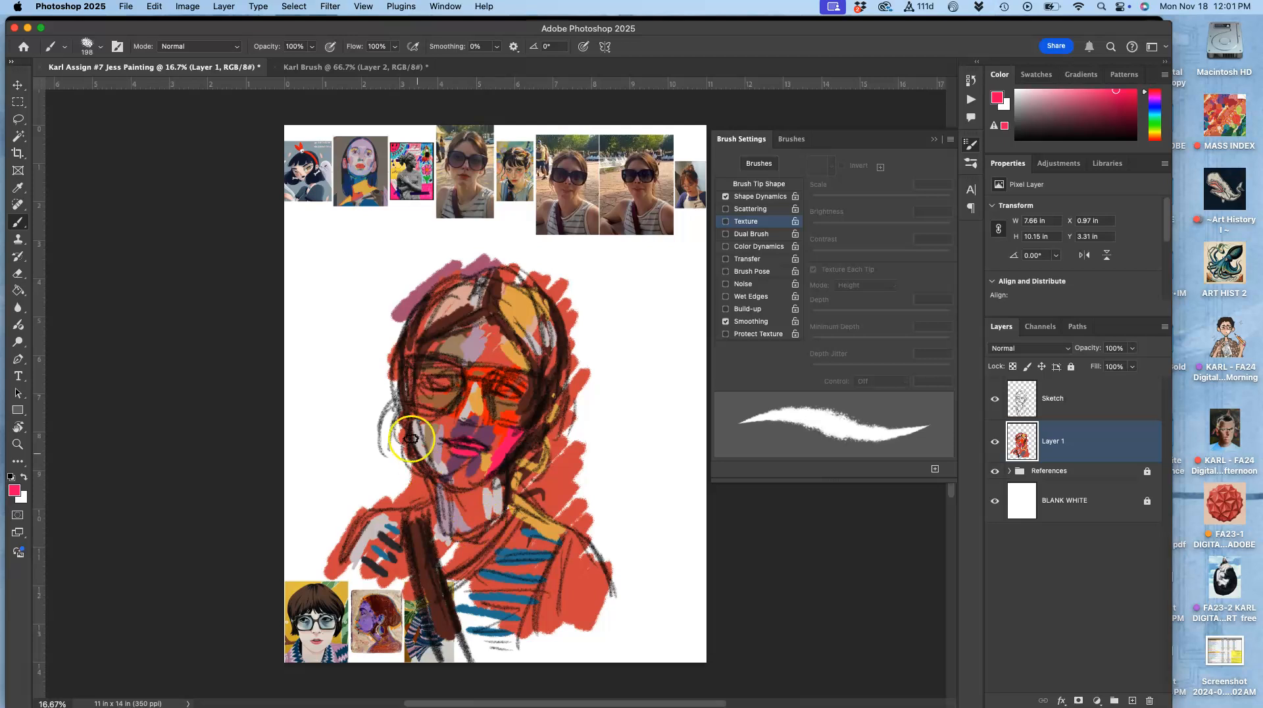
left_click(349, 148, "alt")
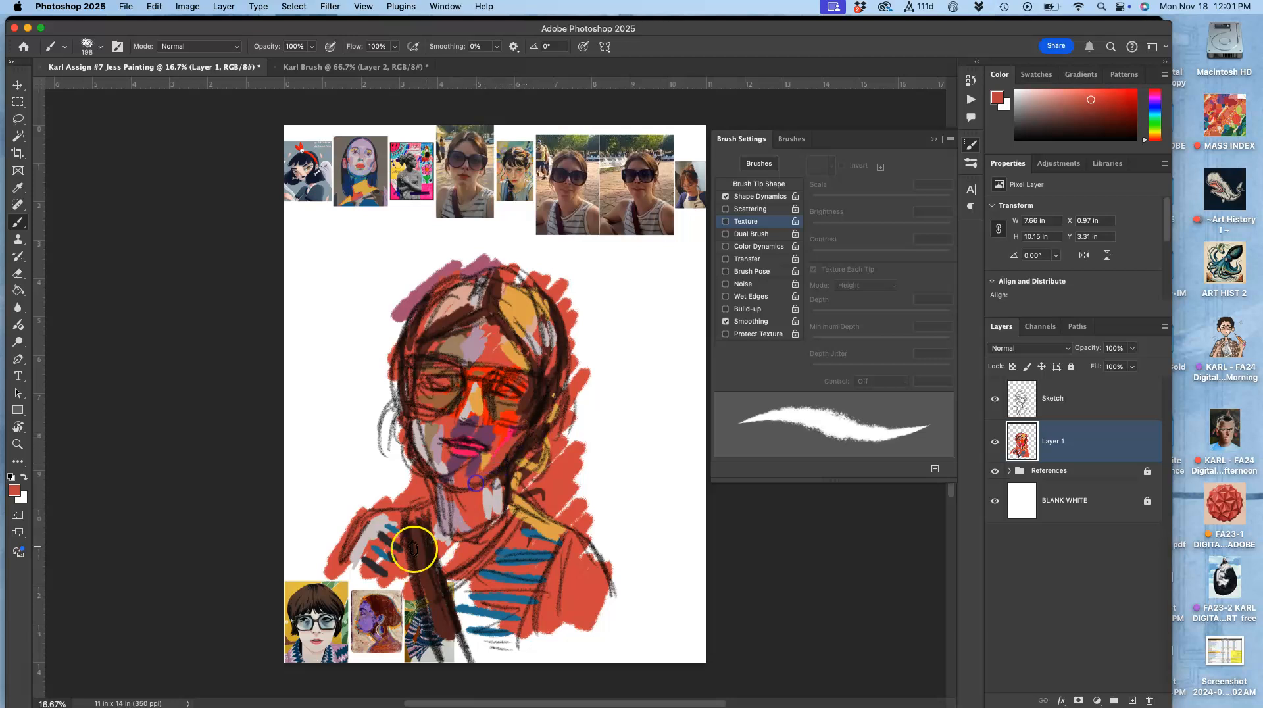
left_click(996, 399)
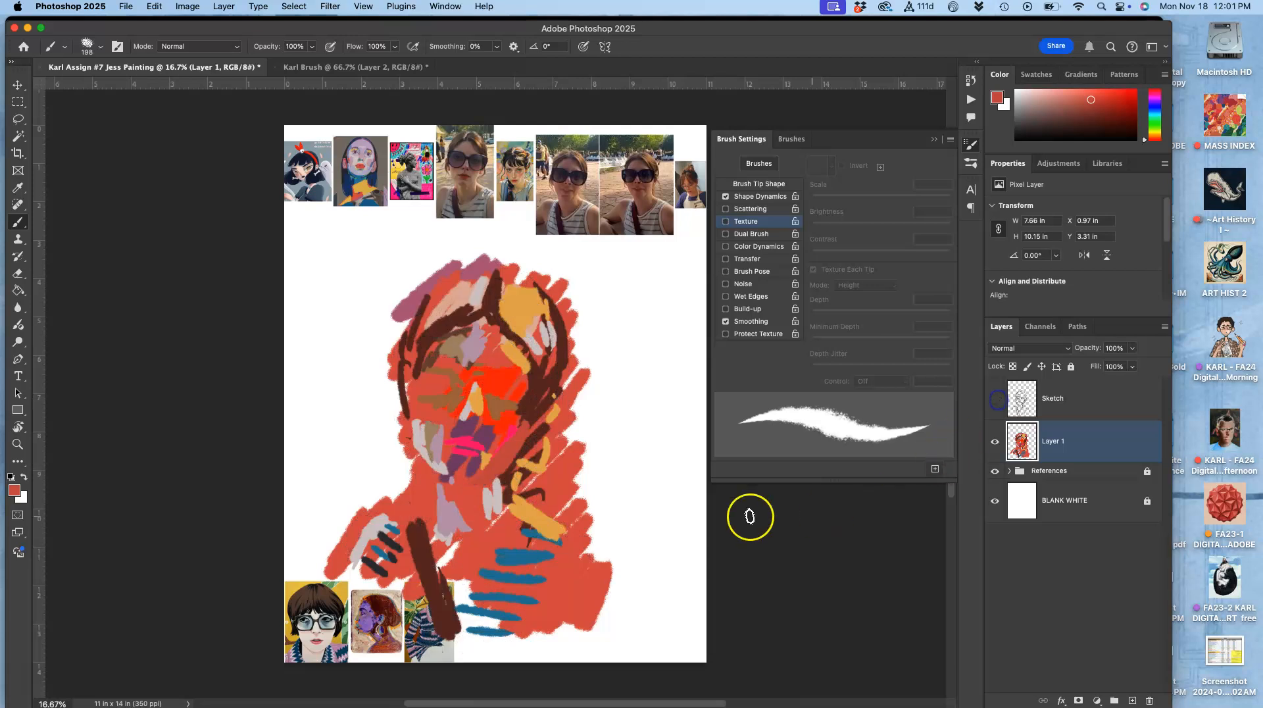
left_click(997, 399)
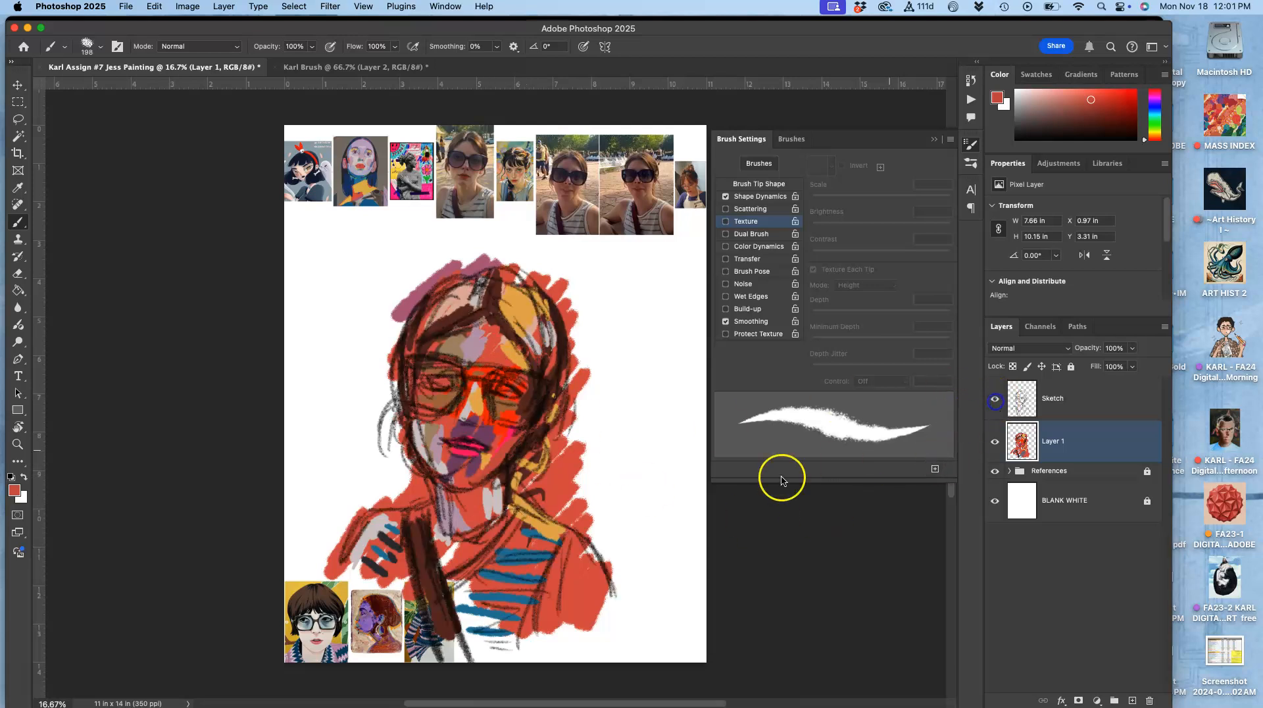